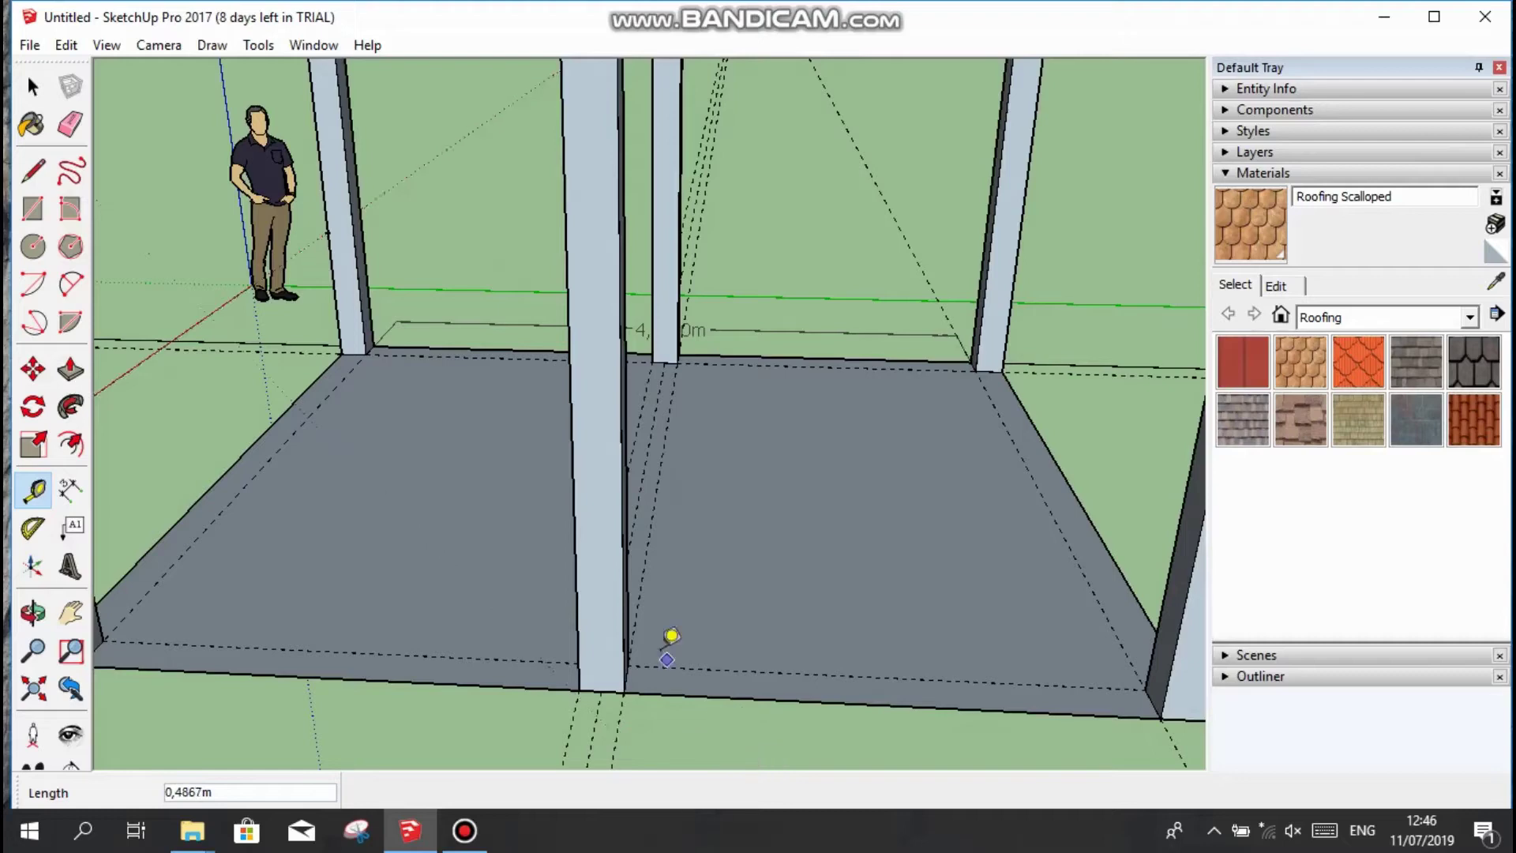
Set the model's length units to centimetres, then start a Tape Measure at the column edge.
click(314, 45)
click(352, 155)
click(383, 388)
click(728, 181)
click(718, 245)
click(965, 203)
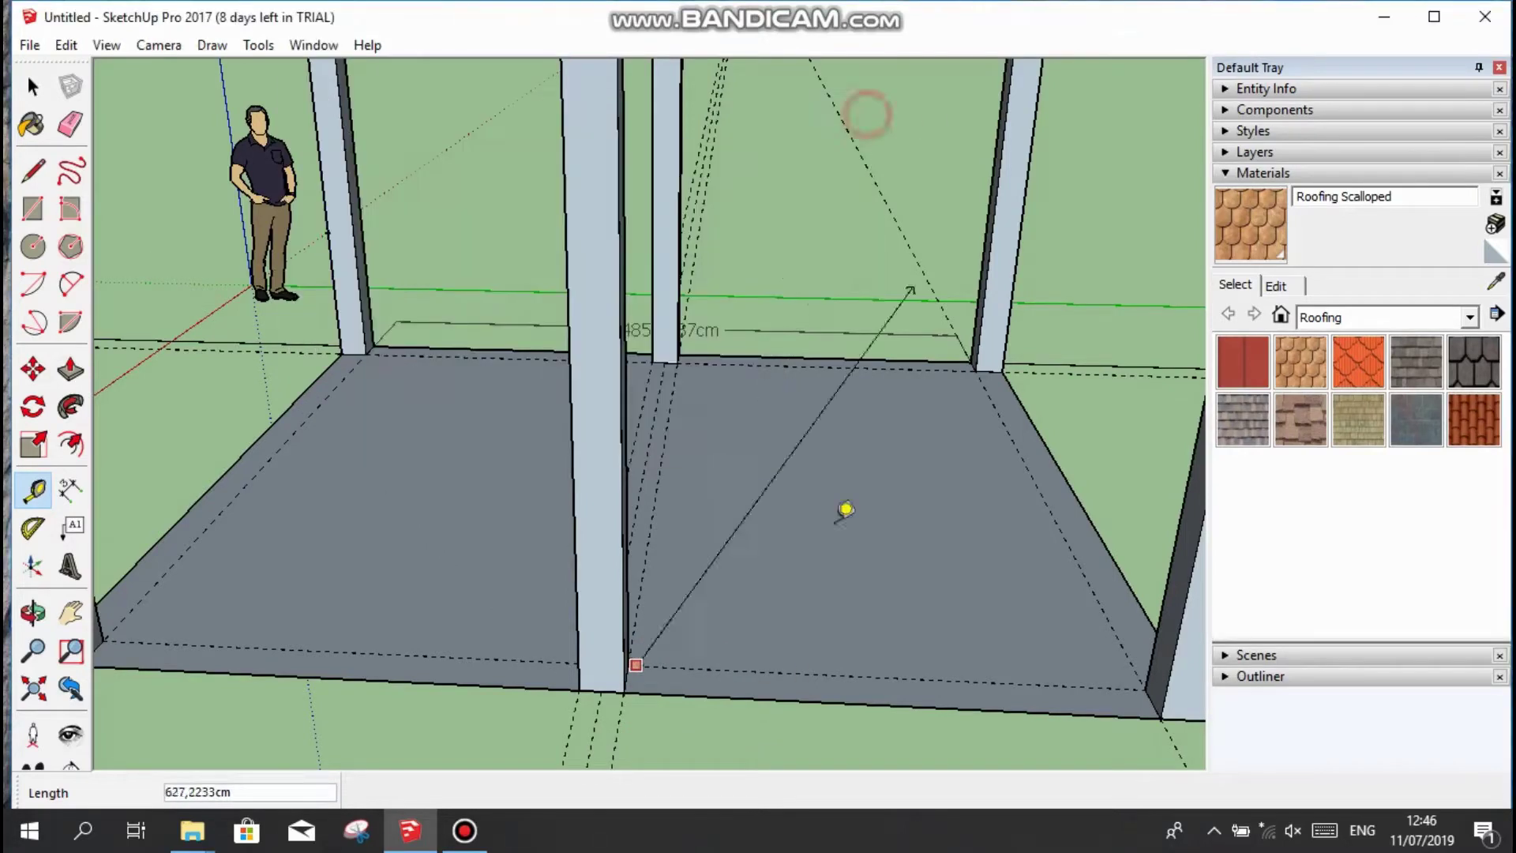
scroll(722, 627, up, 1)
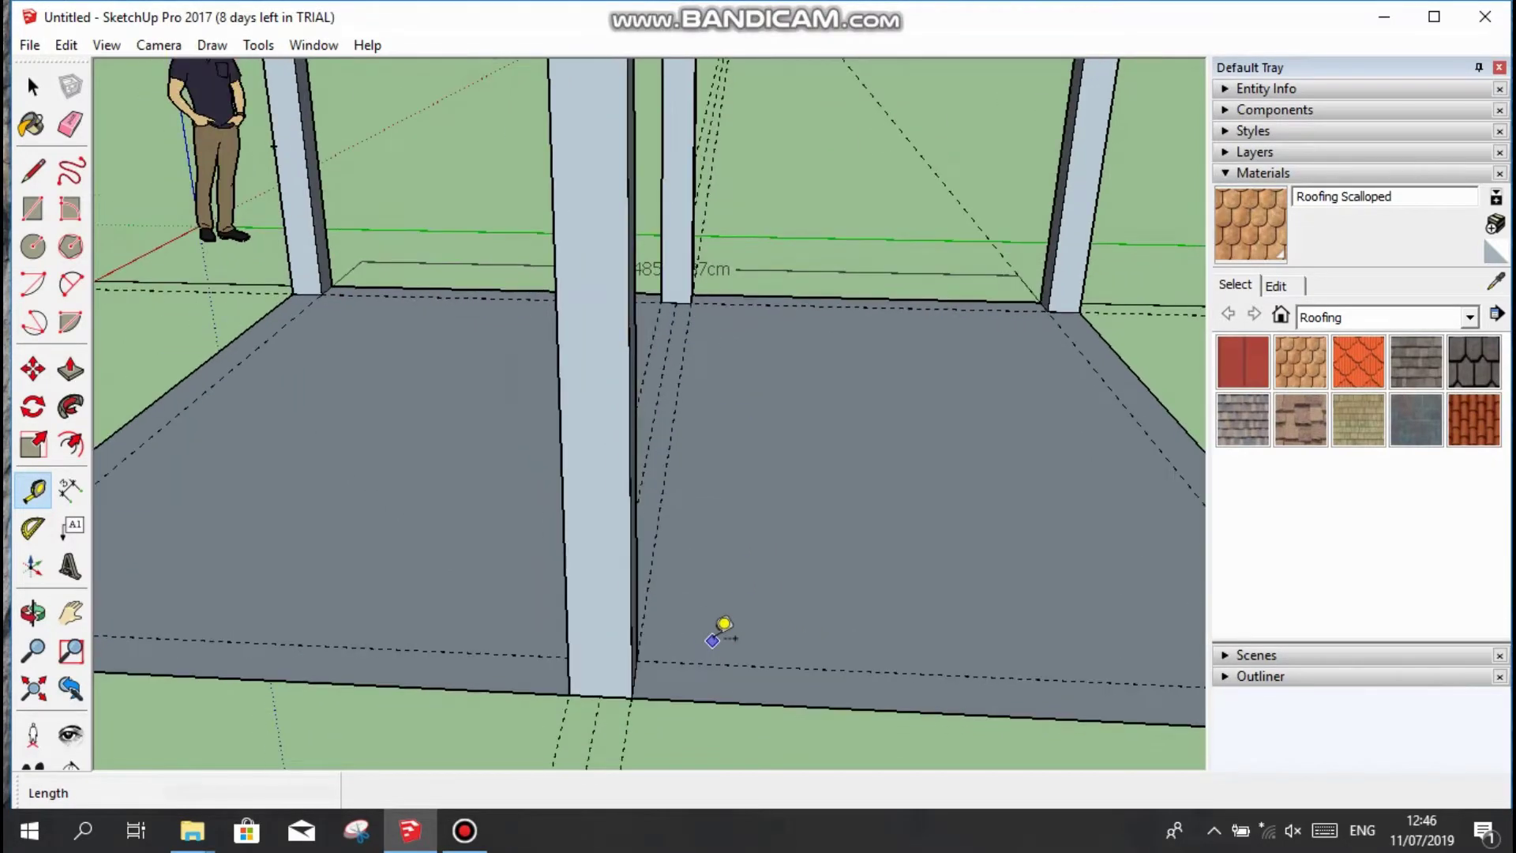
click(638, 660)
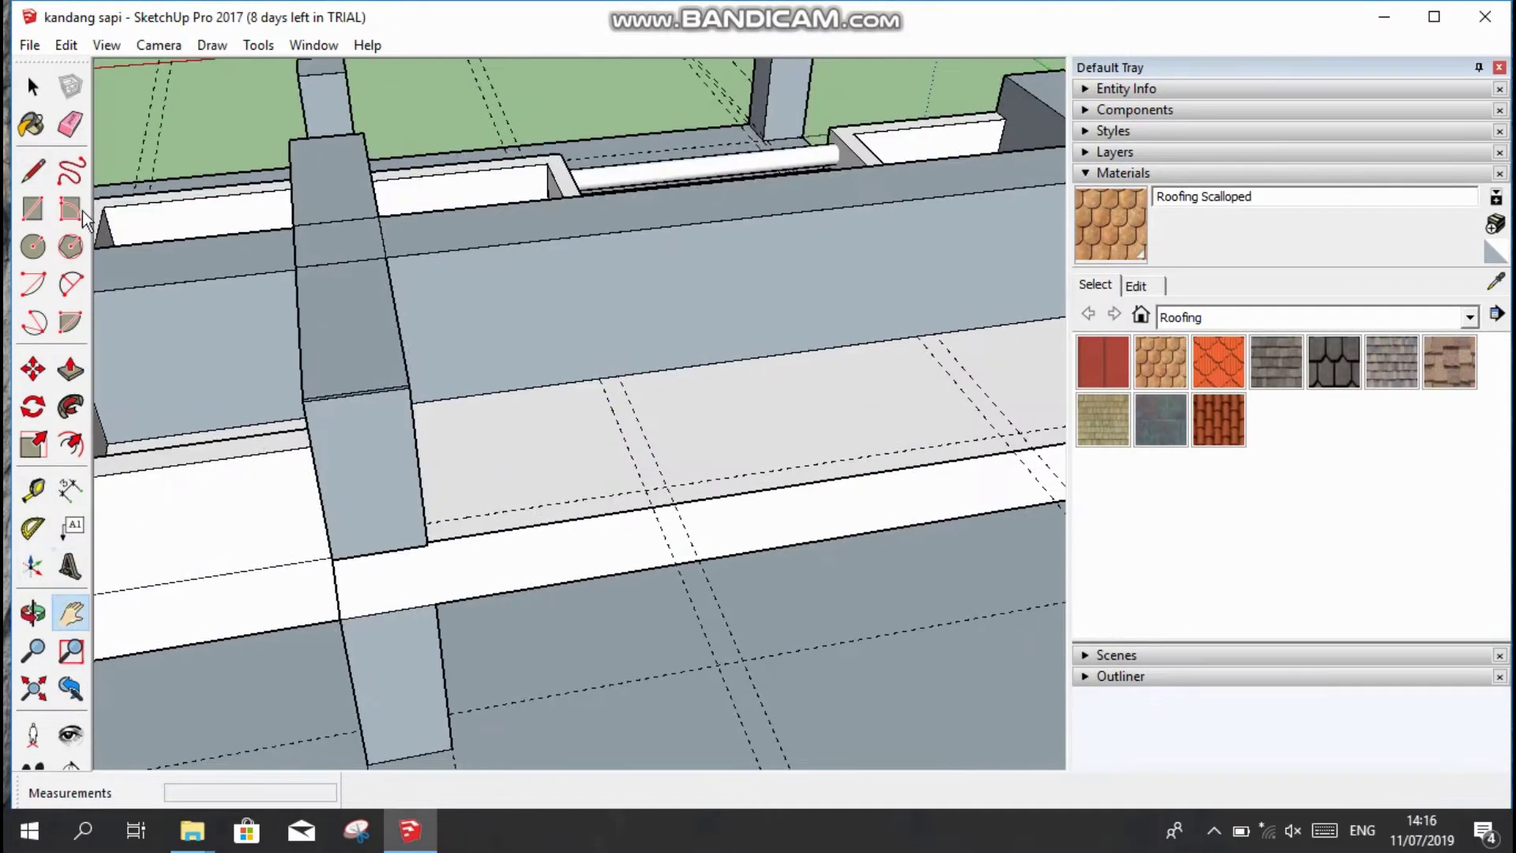
Close an L-shaped face on the trough floor and undo an unwanted extrusion of it.
scroll(645, 487, up, 2)
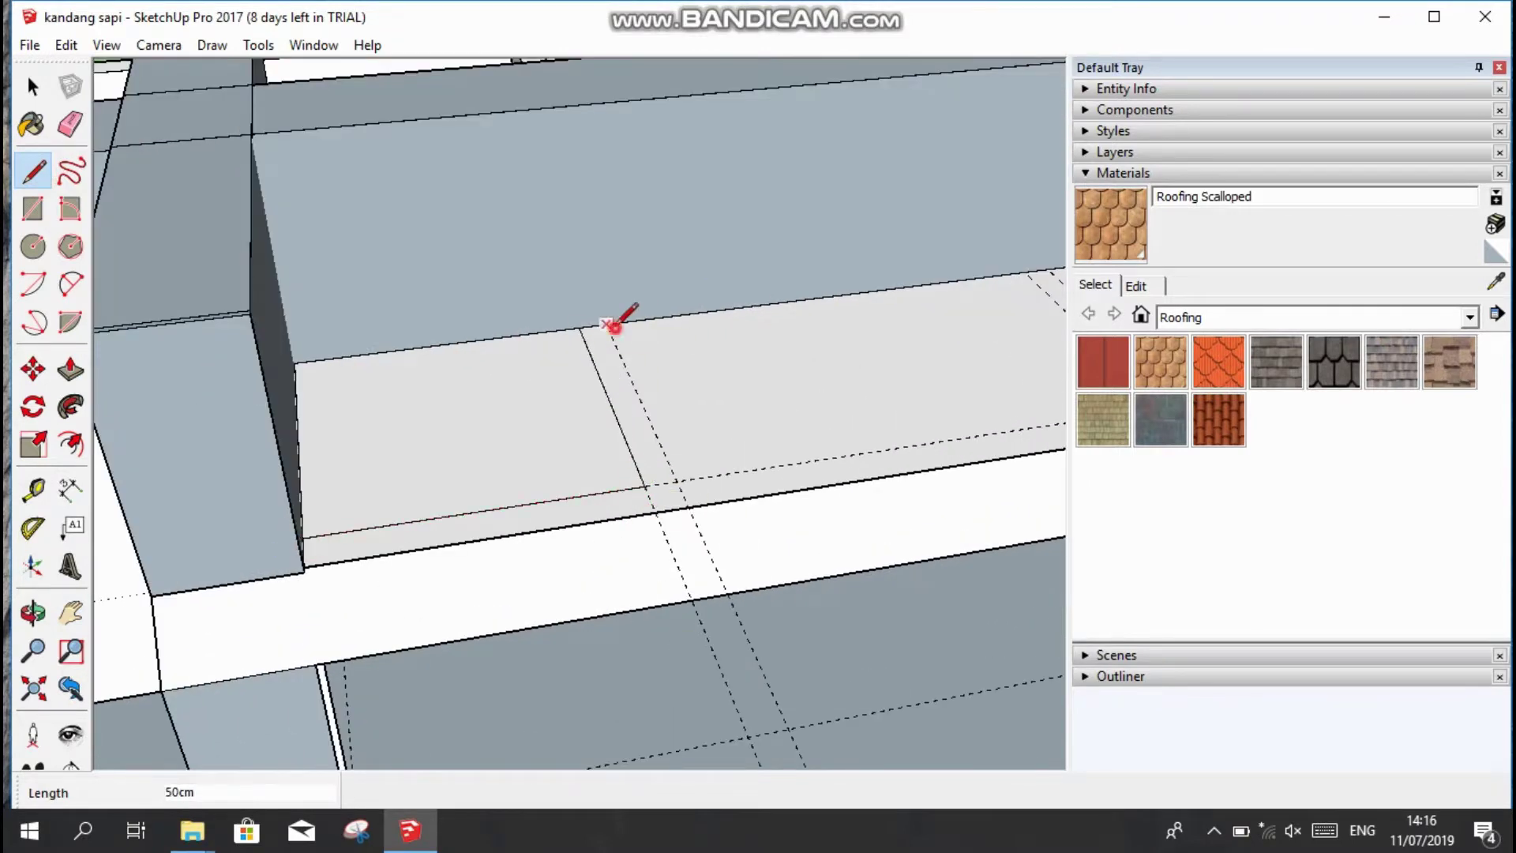
middle_drag(677, 481, 545, 310)
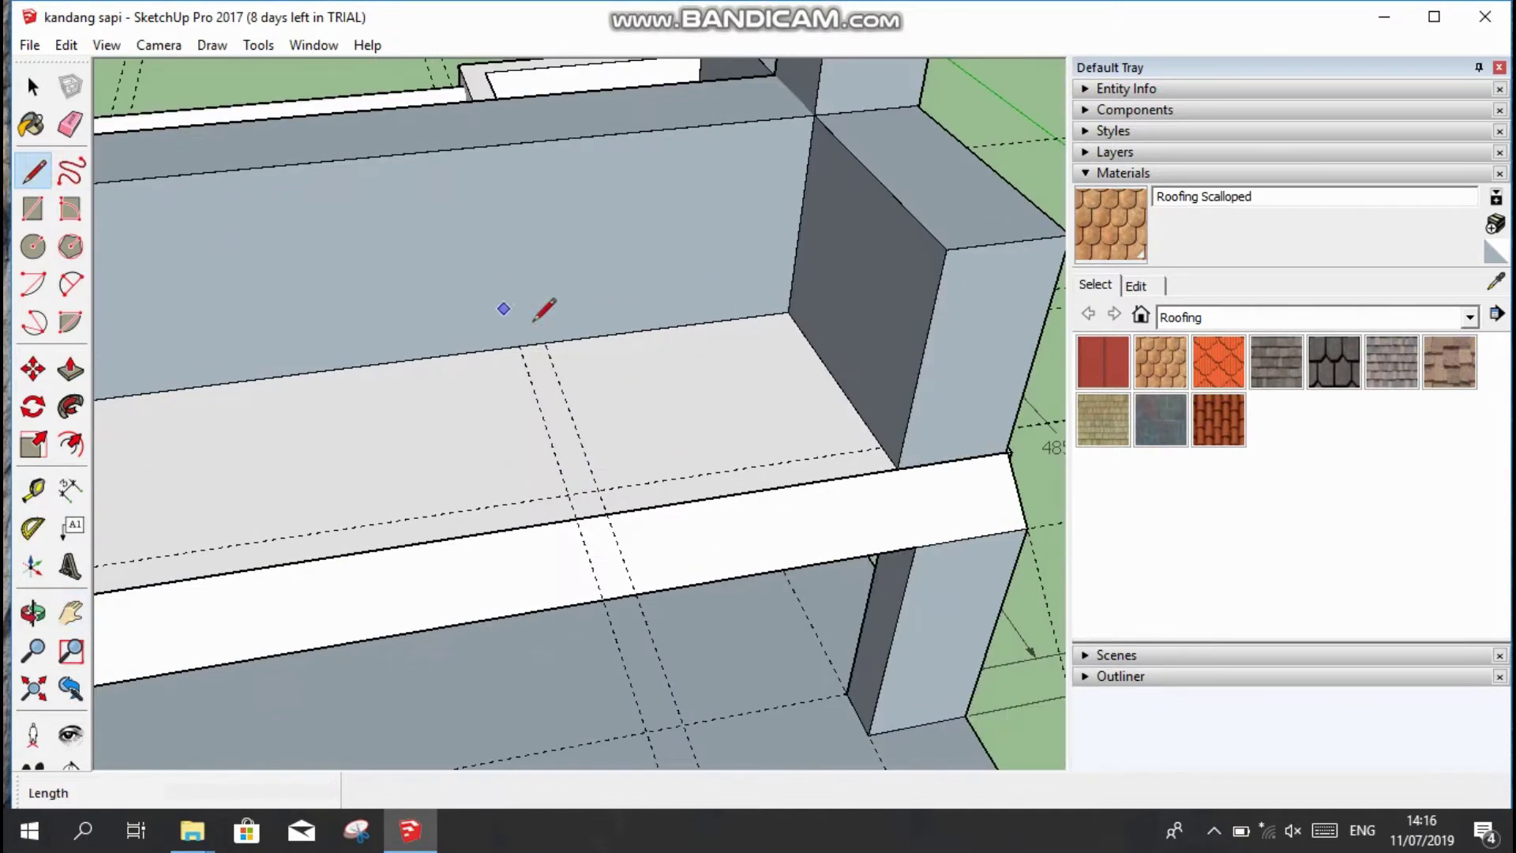
click(576, 517)
key(p)
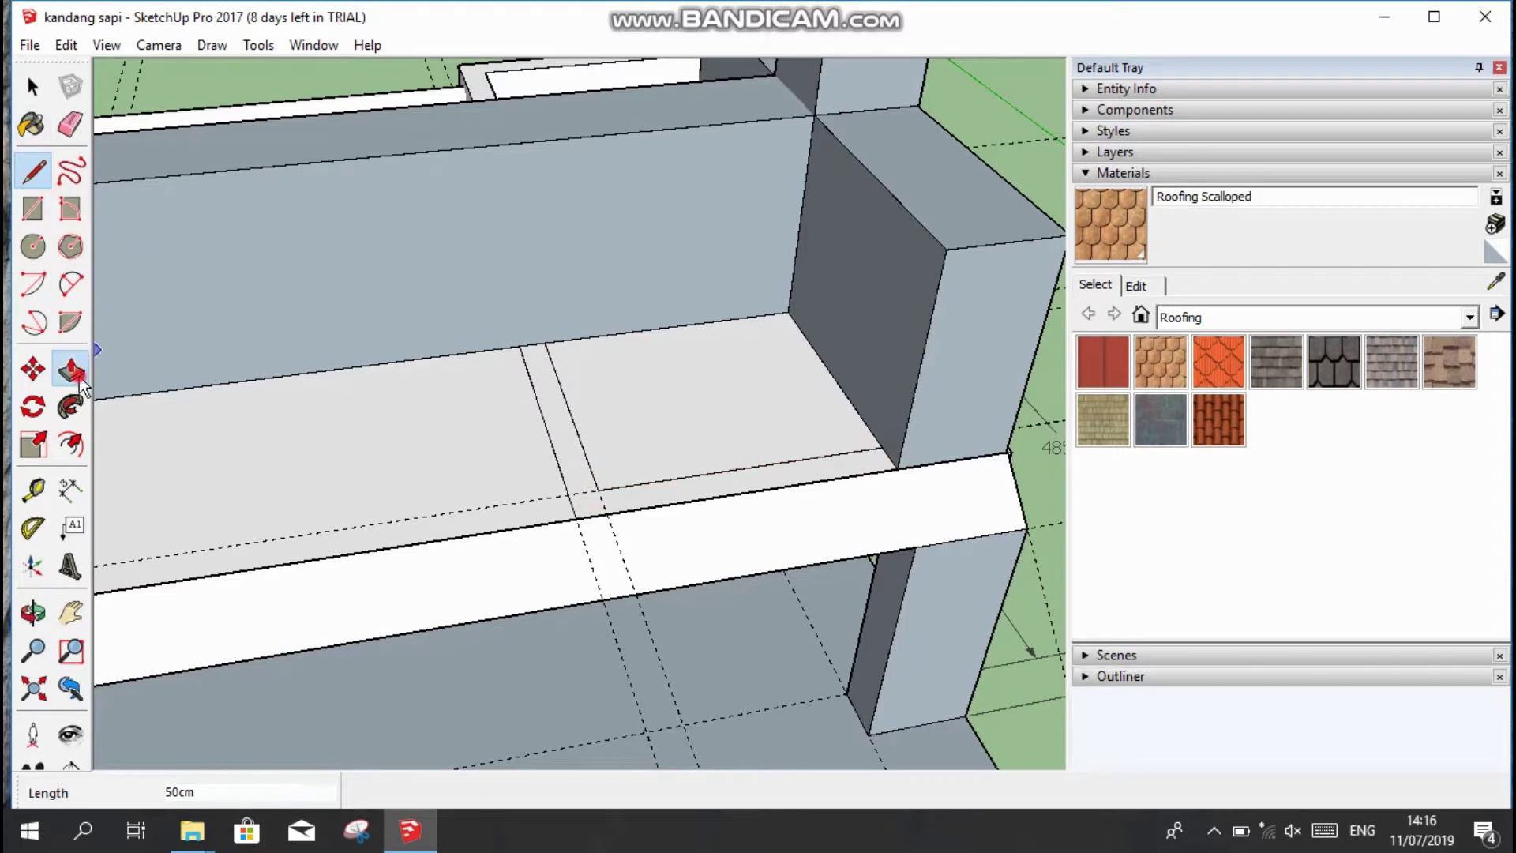
click(583, 488)
key(ctrl+z)
Draw an edge splitting the trough floor and remove a stray edge on the beam.
key(l)
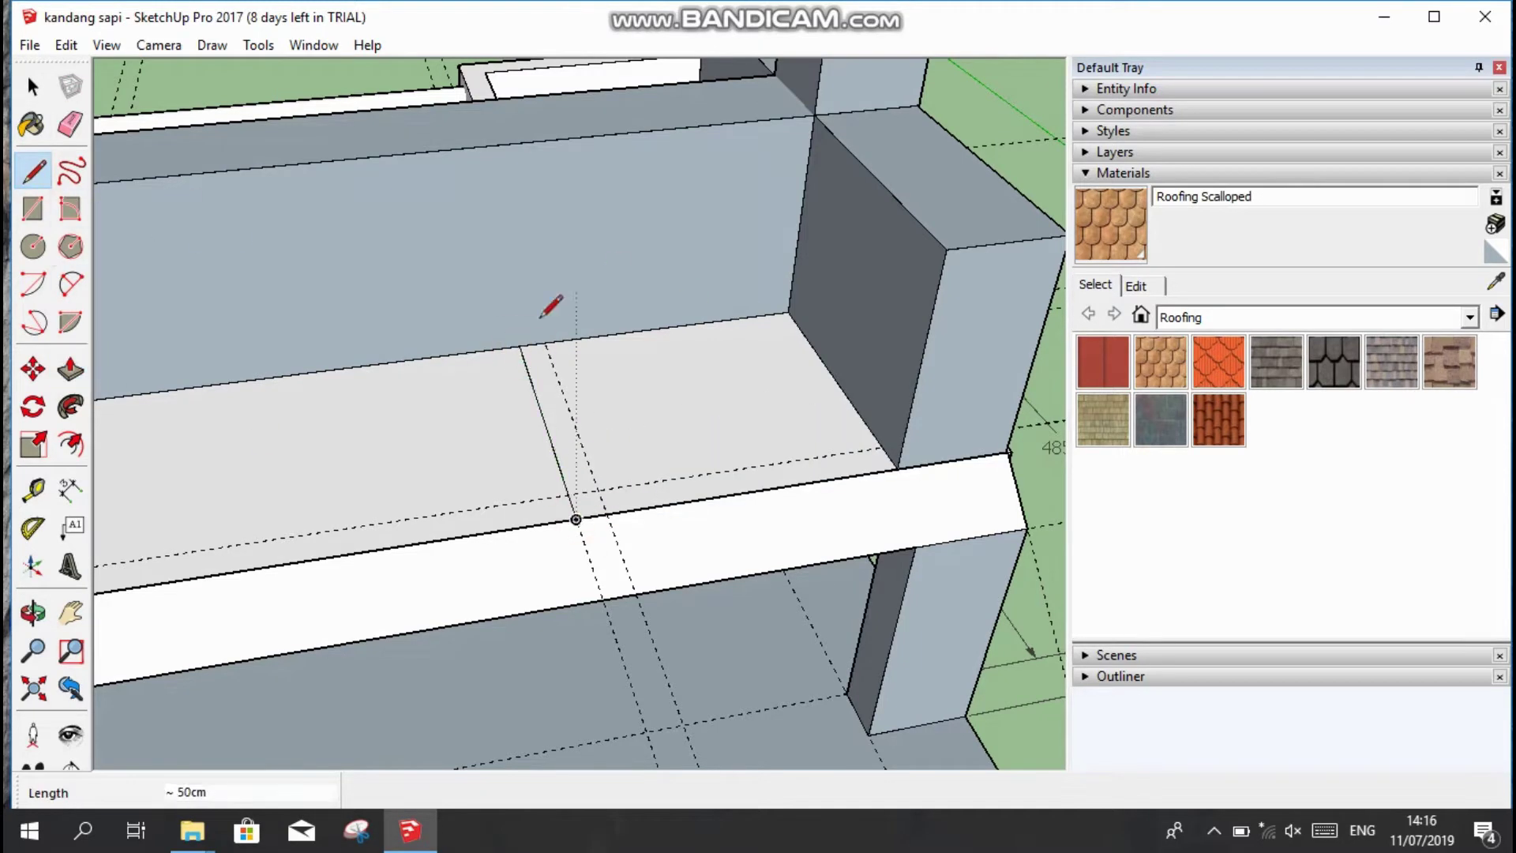
click(606, 514)
key(p)
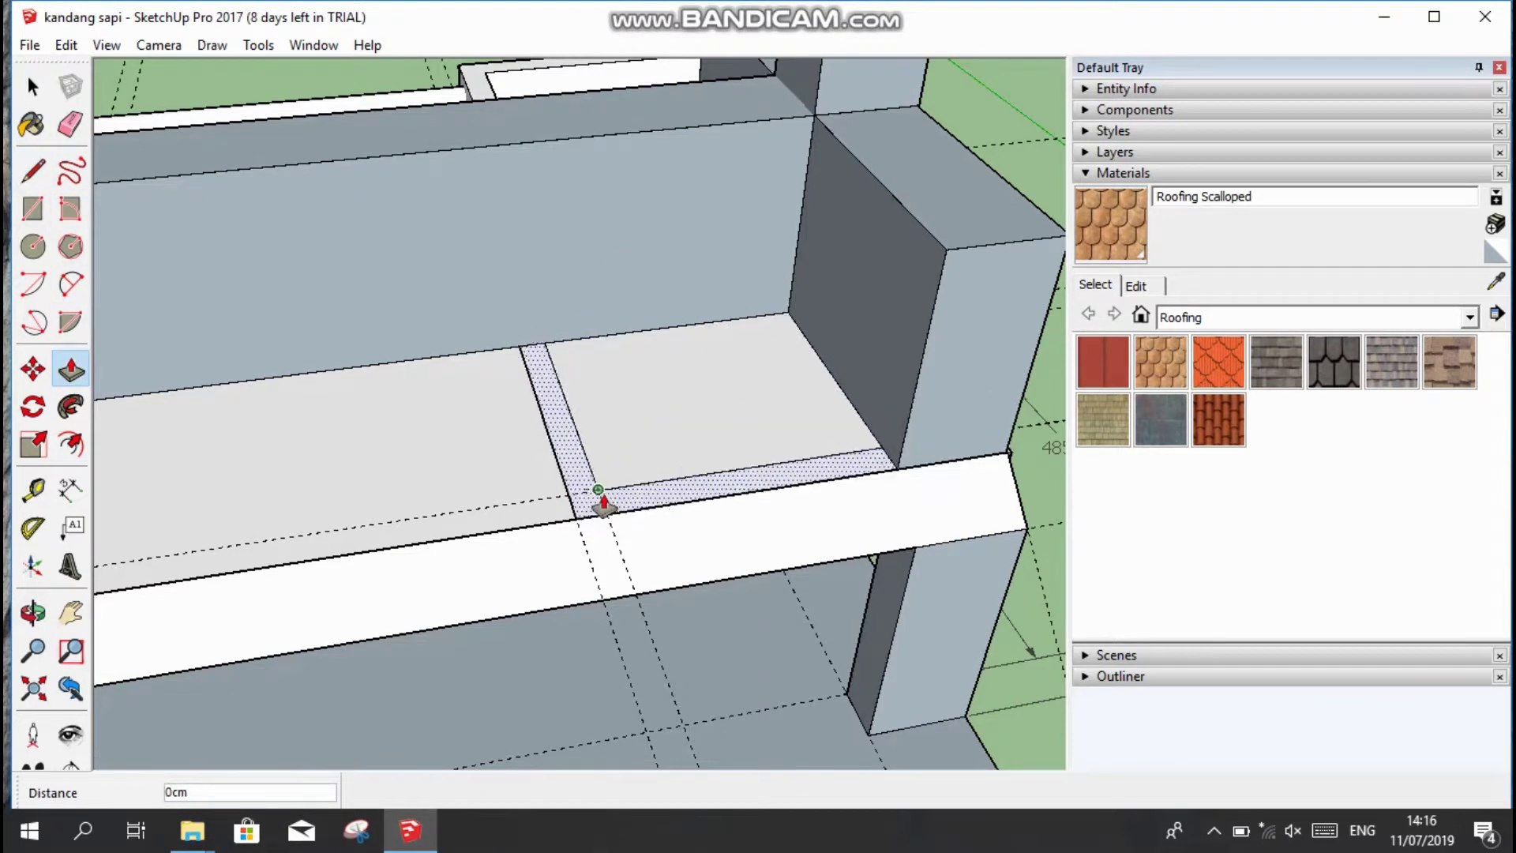
scroll(750, 505, up, 3)
scroll(400, 434, down, 5)
scroll(335, 433, up, 5)
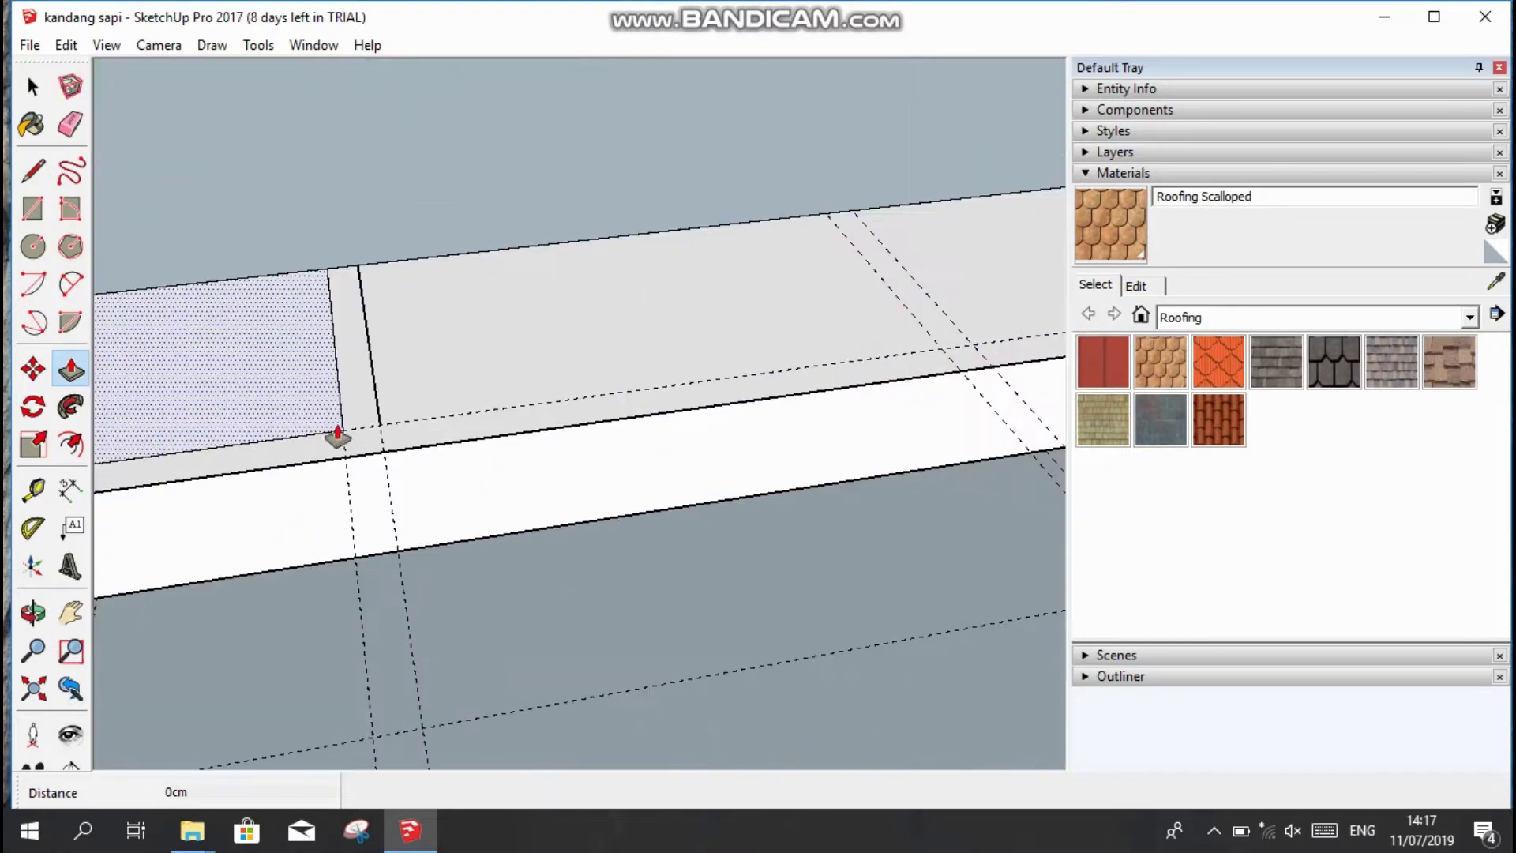
click(70, 124)
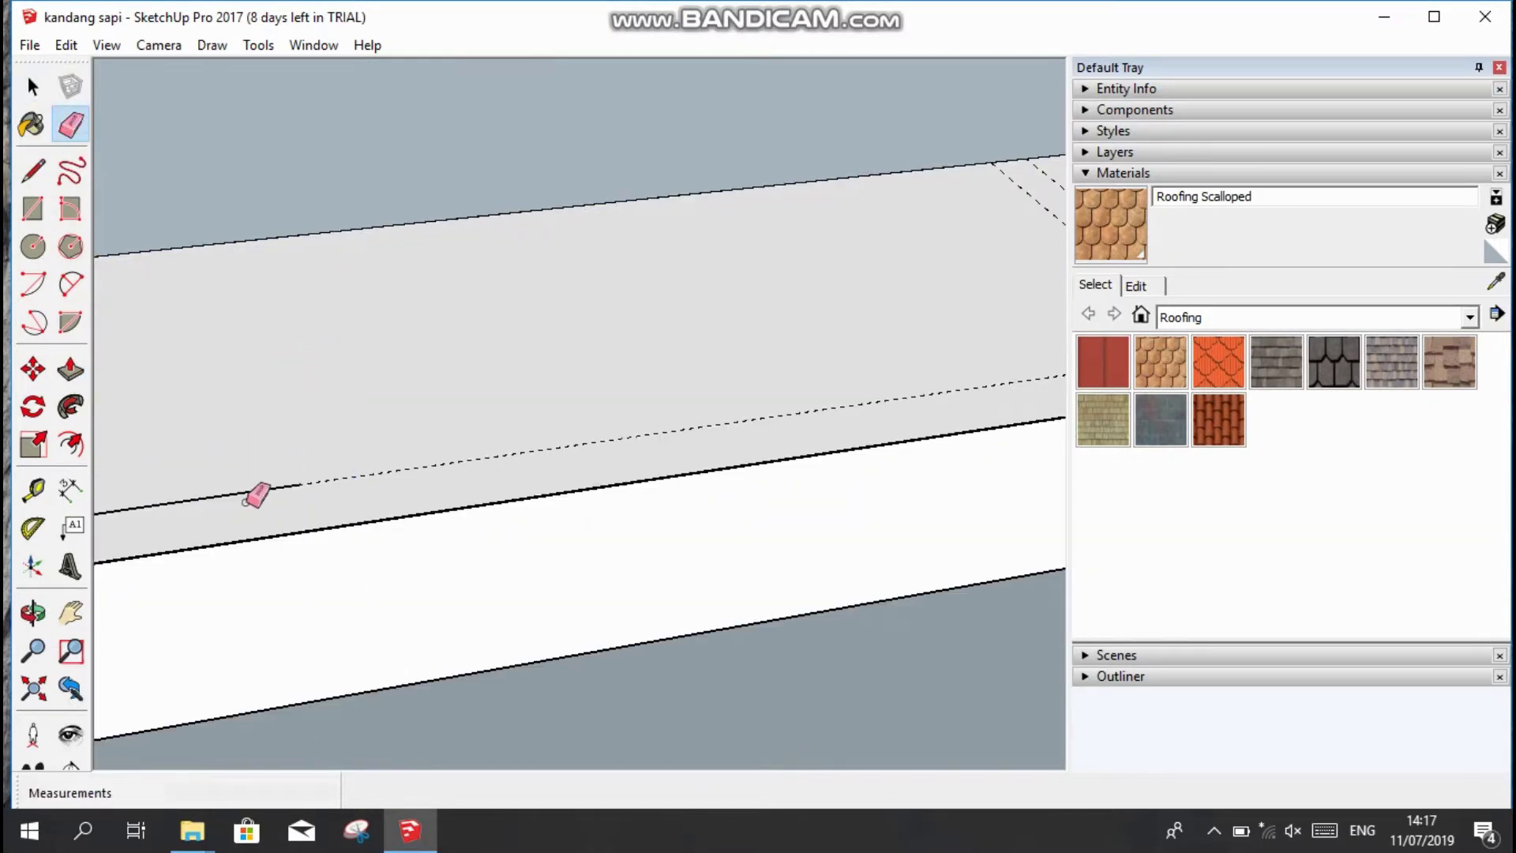
Pan the view and take a Tape Measure reading from the beam corner.
scroll(332, 468, down, 5)
key(h)
scroll(627, 541, up, 5)
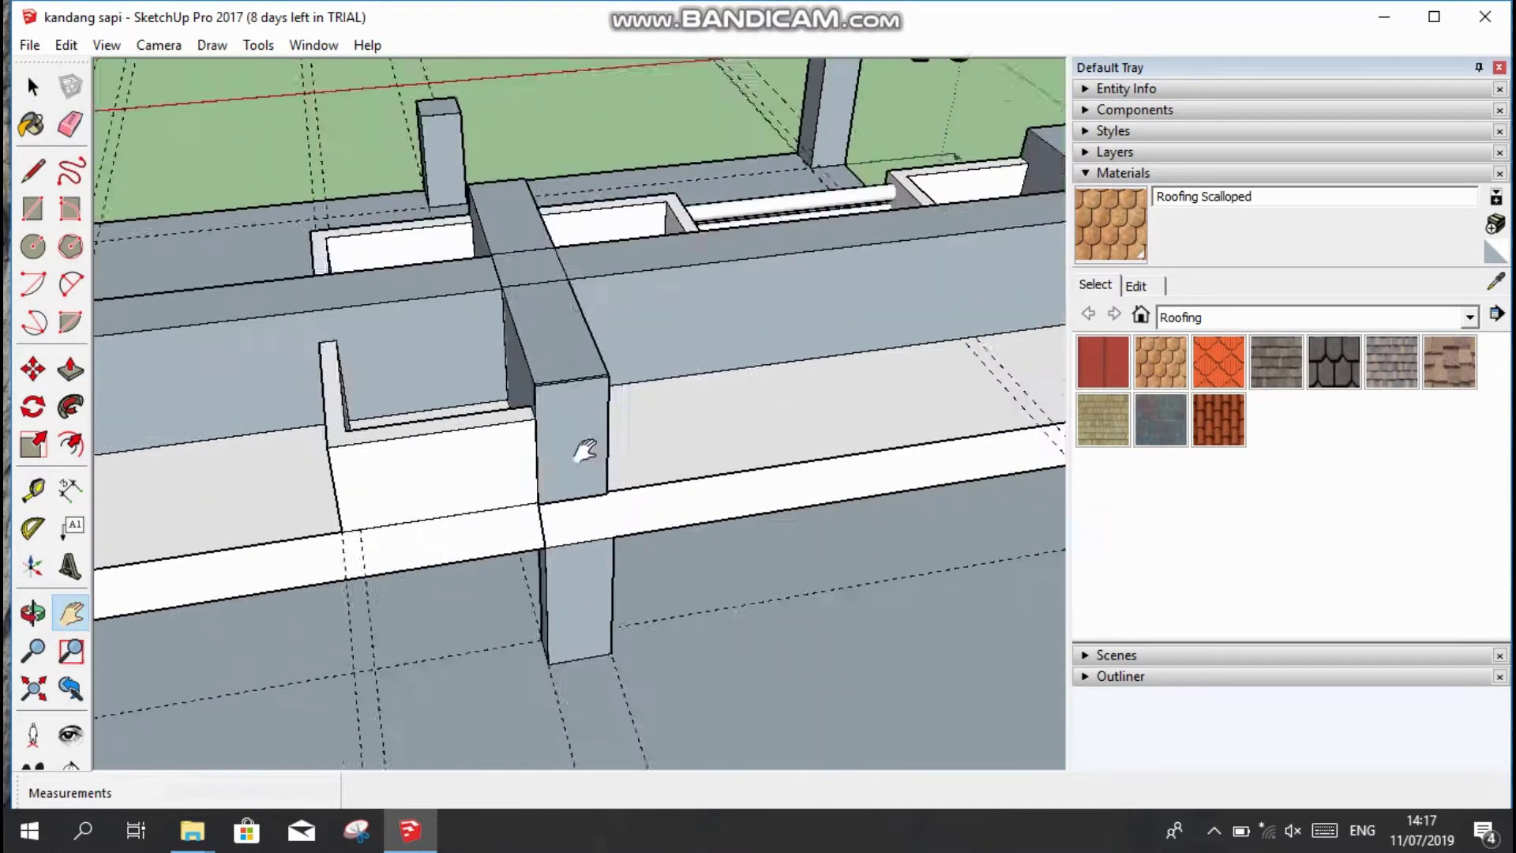
scroll(583, 450, up, 3)
click(33, 489)
click(343, 681)
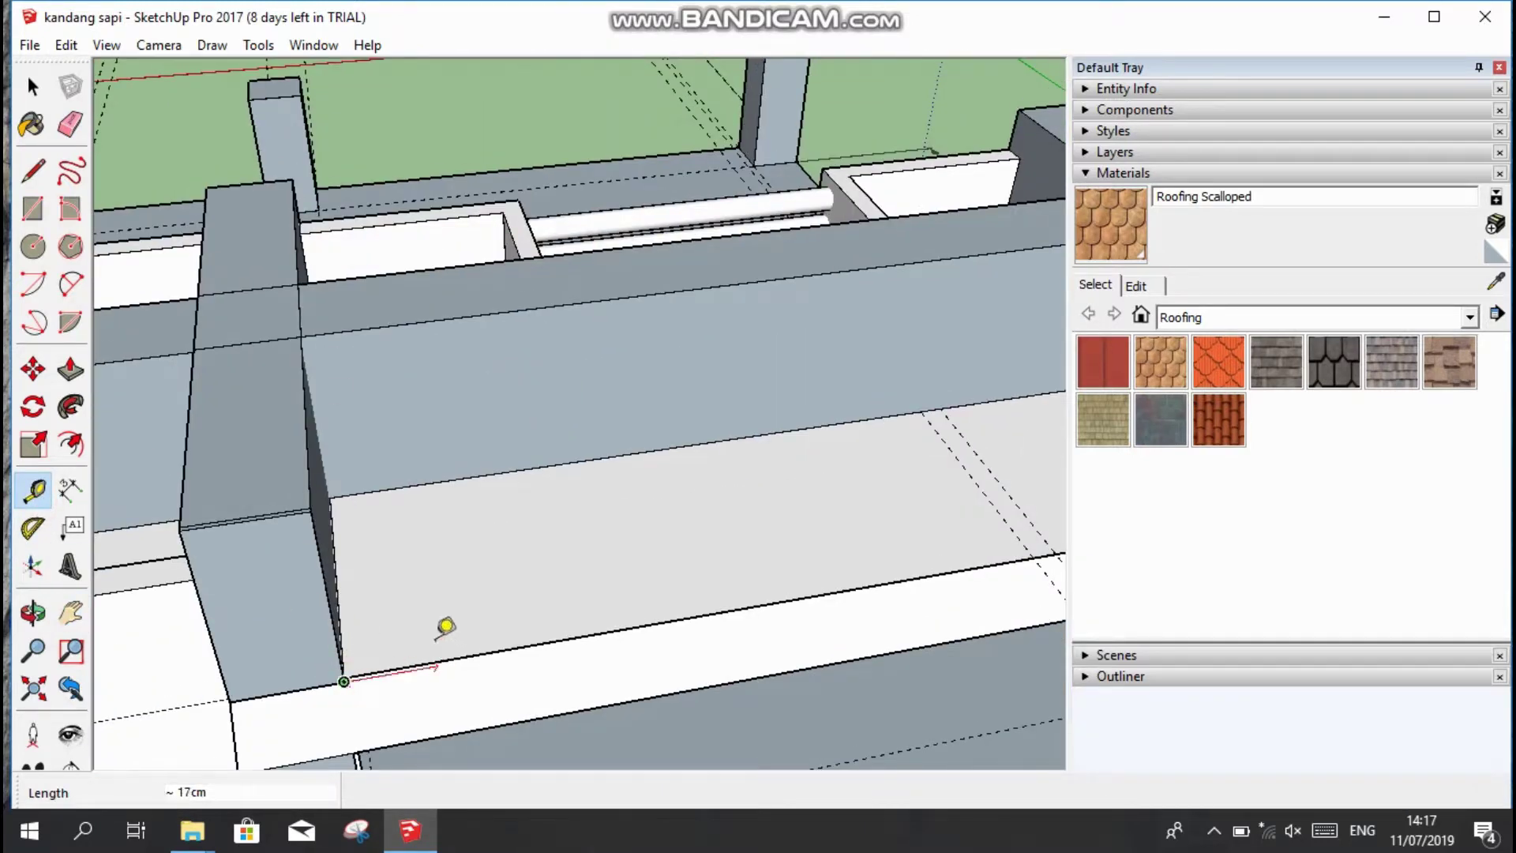
Draw a partition face at the wall's base and raise it into a small wall.
key(l)
click(558, 464)
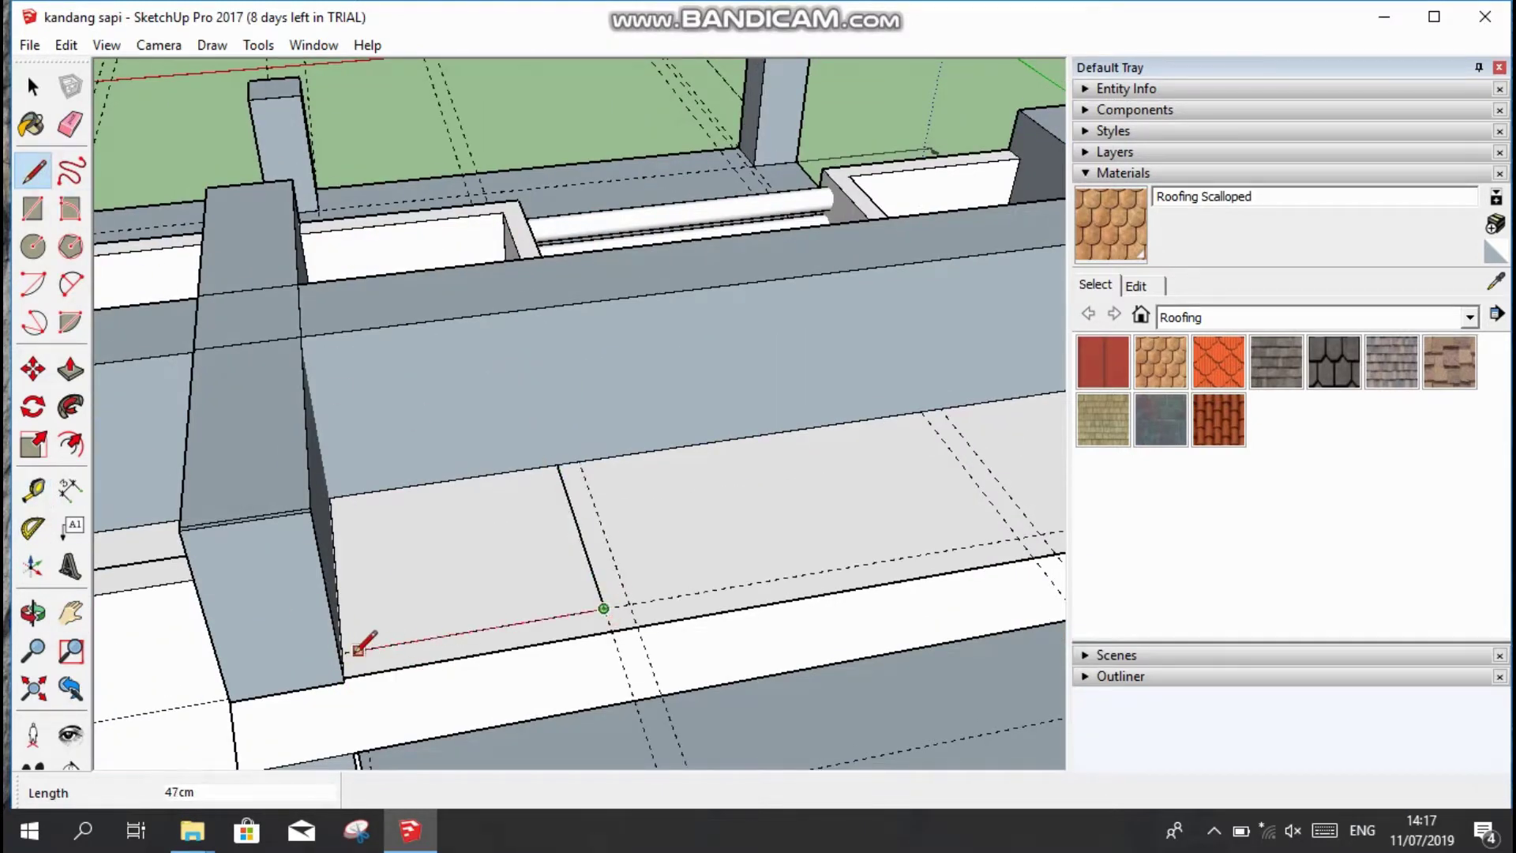
click(596, 512)
key(p)
drag(600, 497, 608, 442)
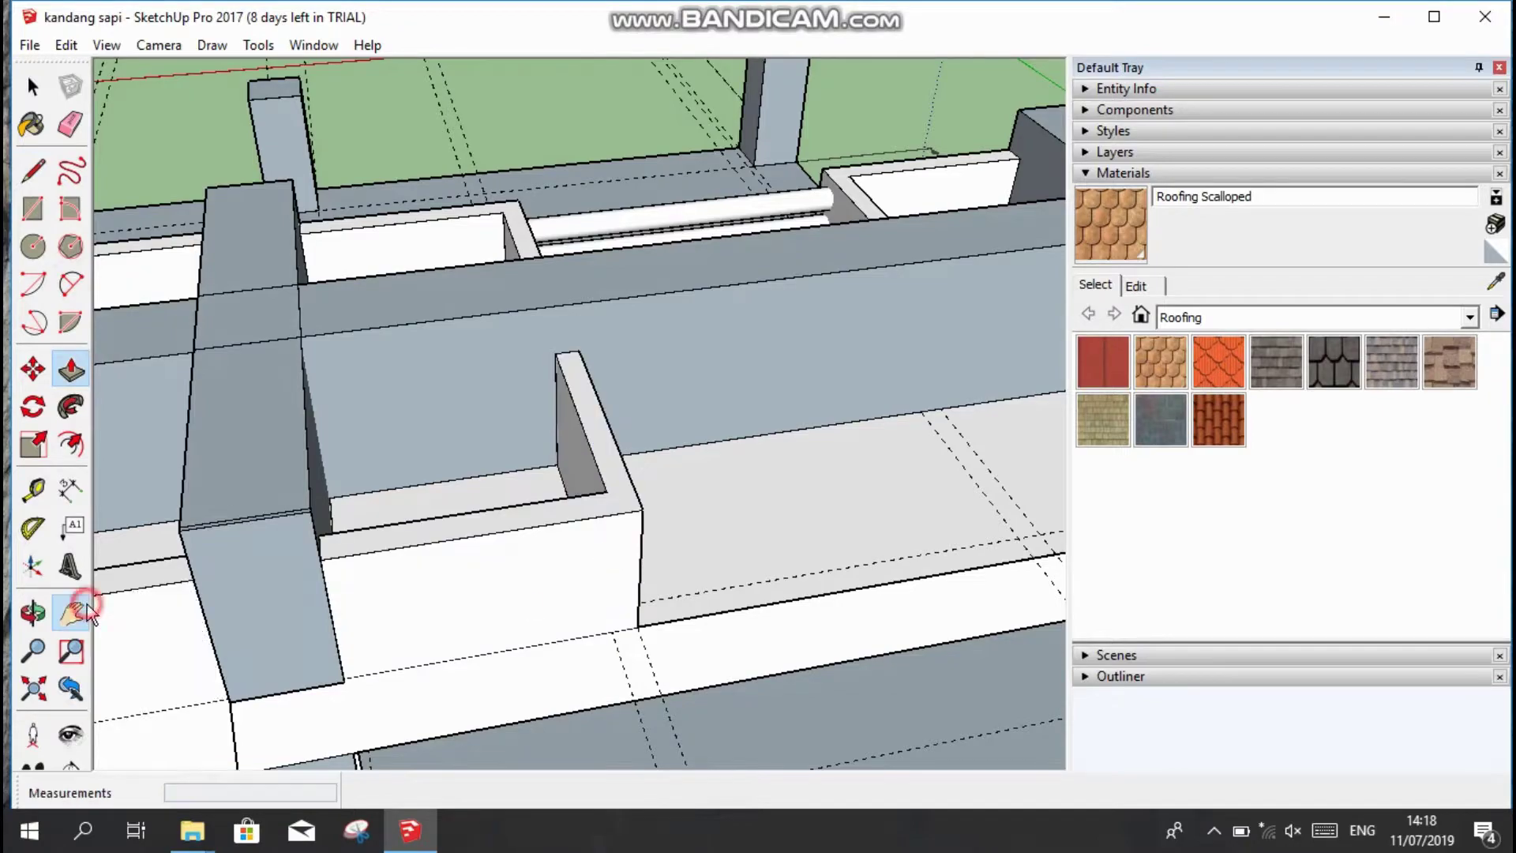
Draw an L-shaped floor face and push it up into a 30 cm wall.
shift+middle_drag(261, 474, 630, 466)
click(584, 456)
click(627, 582)
click(857, 553)
key(p)
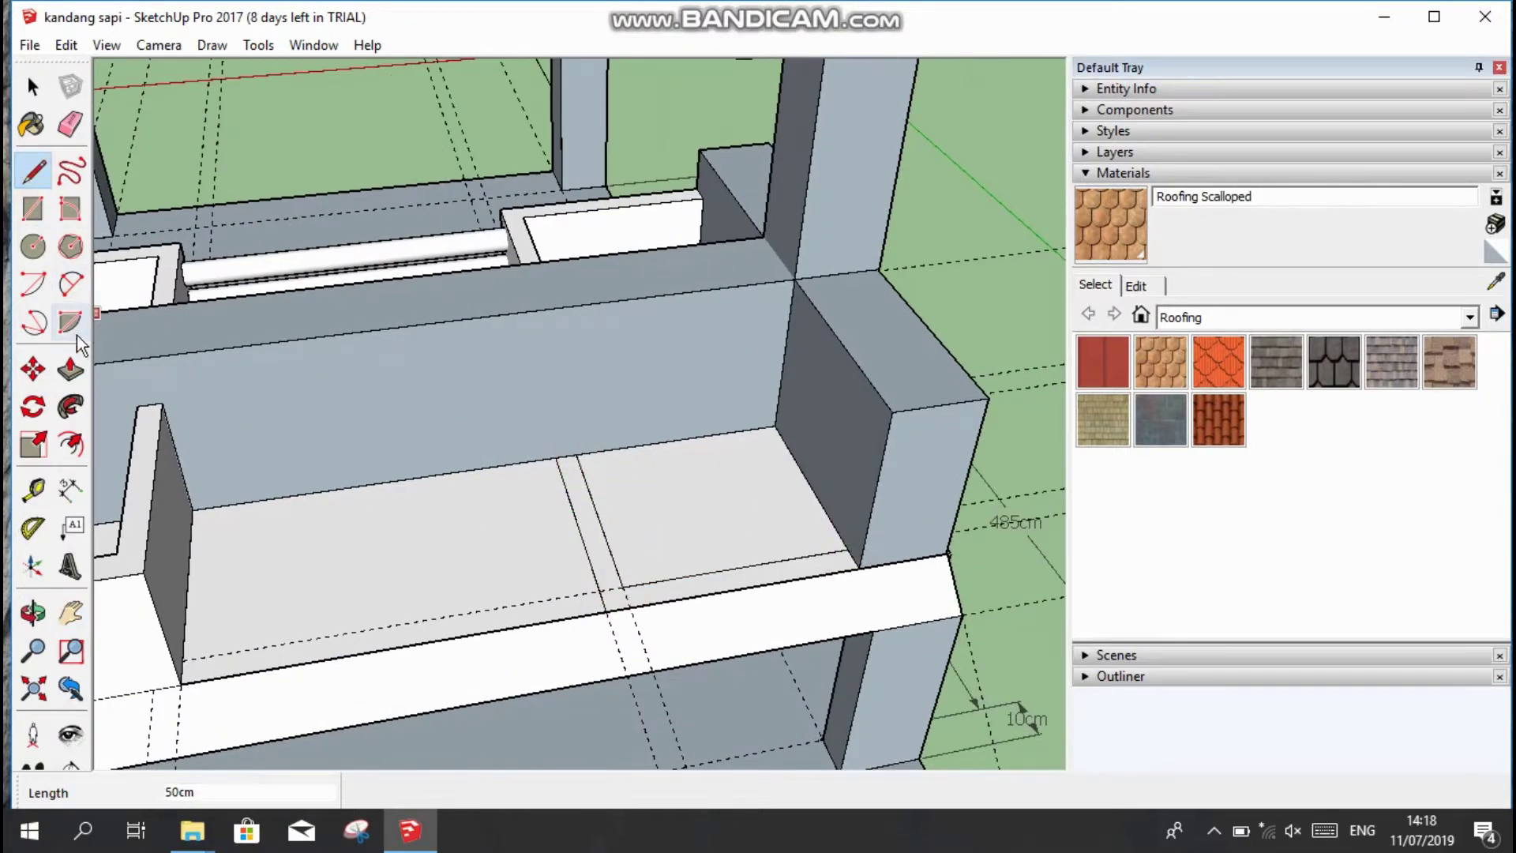
drag(663, 573, 650, 506)
key(Return)
middle_drag(650, 505, 849, 693)
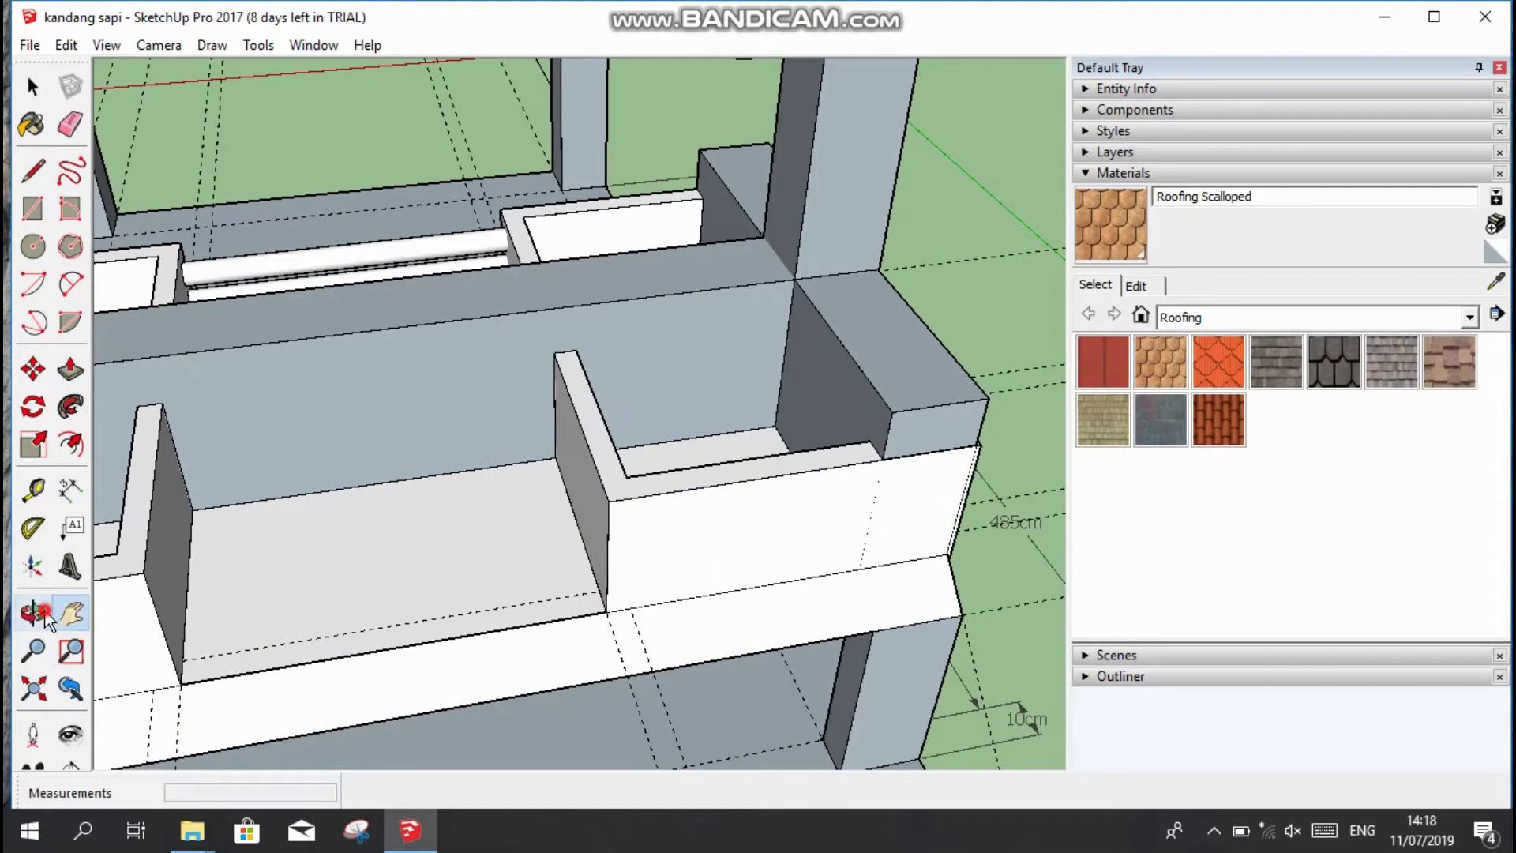
Orbit and pan to show the wall corner and ground beside the column.
scroll(835, 613, up, 3)
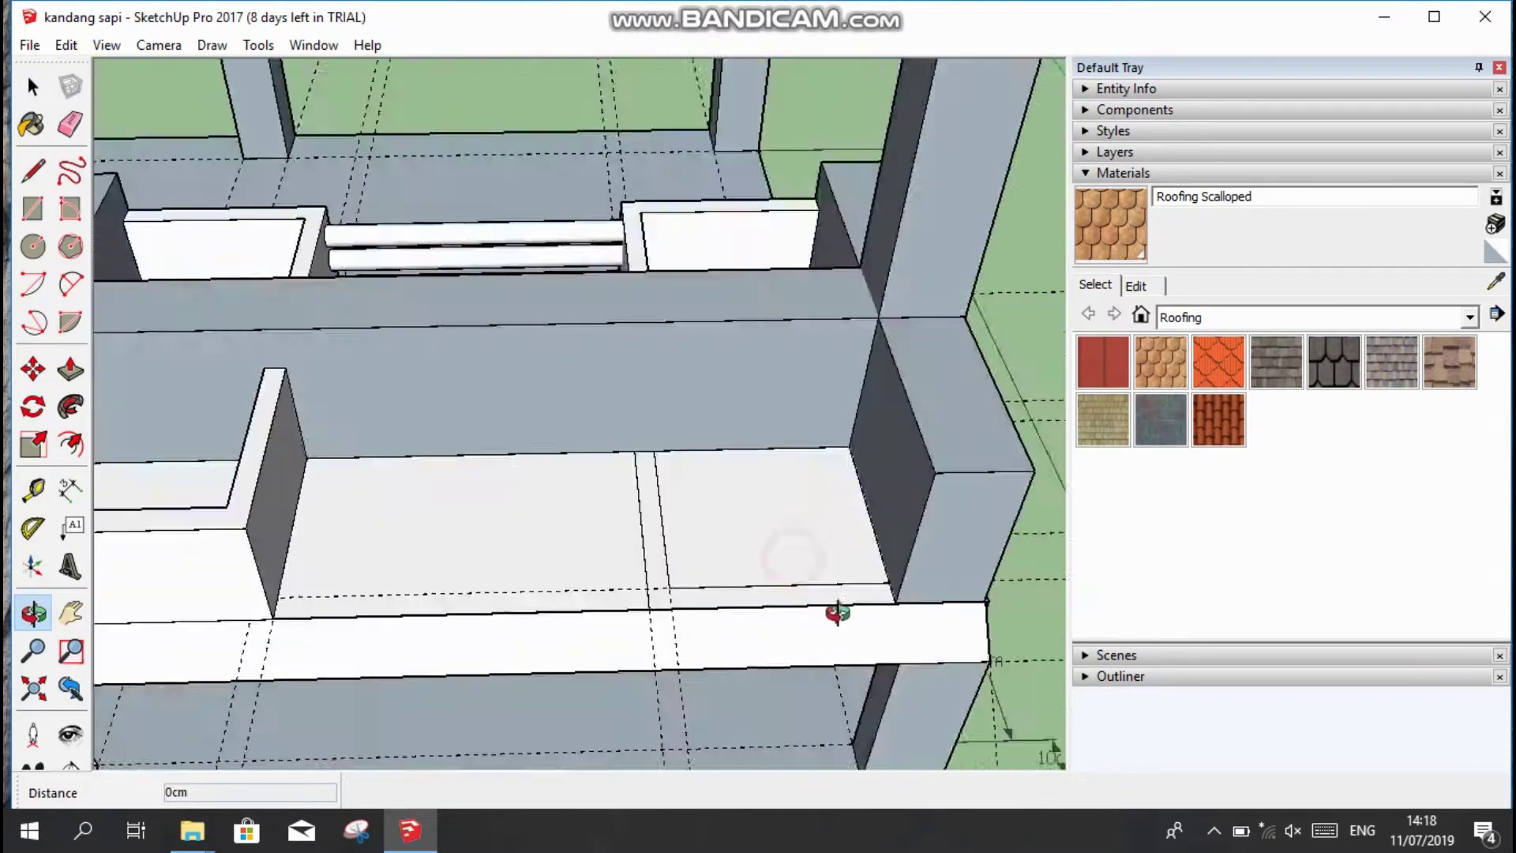
scroll(992, 598, up, 3)
scroll(897, 464, up, 3)
mouse_move(907, 504)
mouse_down()
mouse_move(696, 565)
mouse_move(727, 653)
mouse_up()
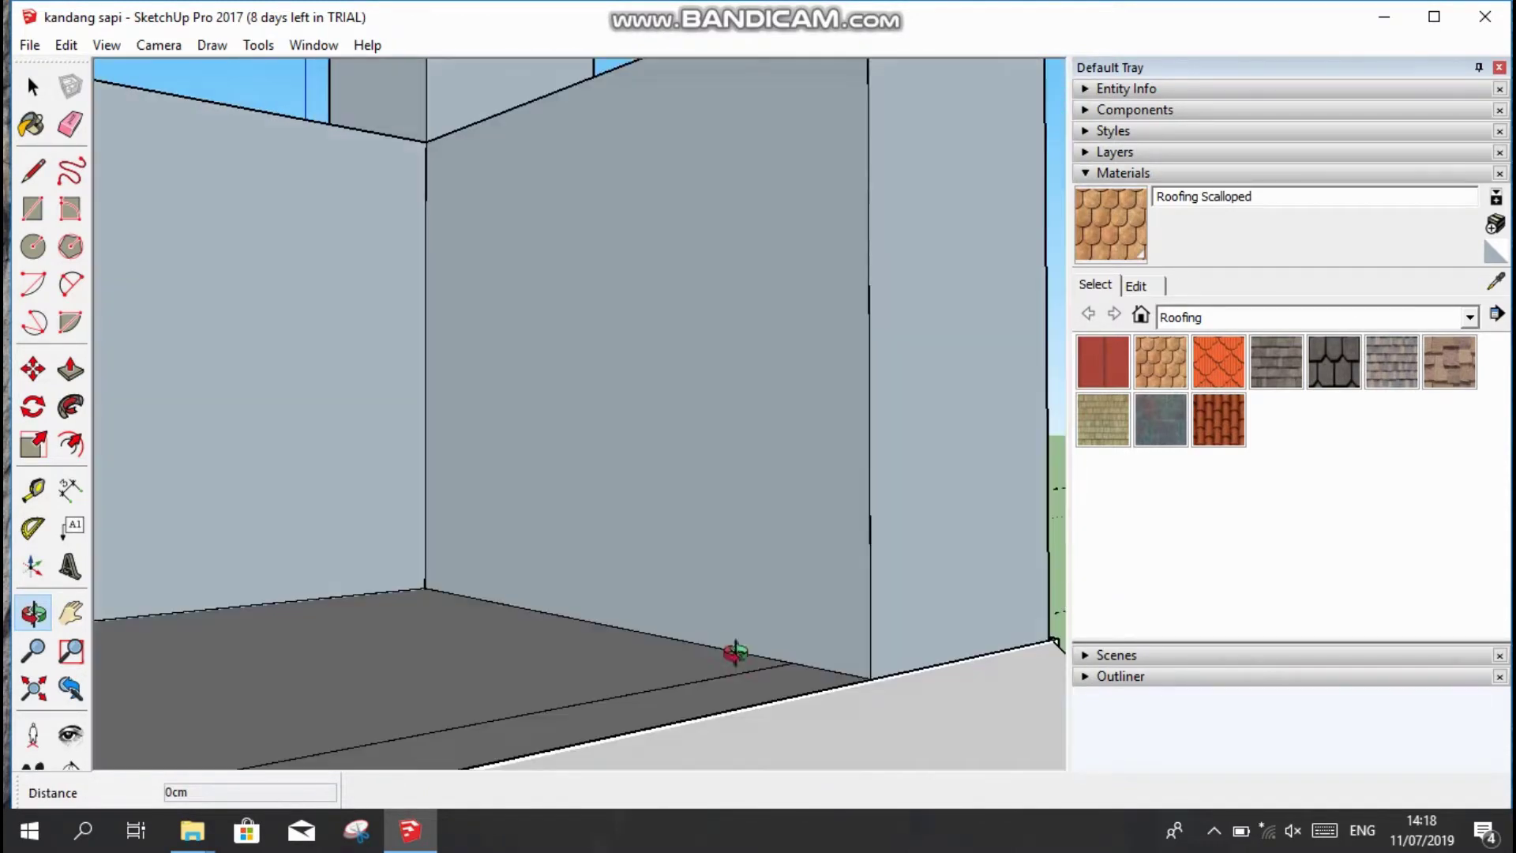
click(70, 613)
scroll(680, 663, down, 2)
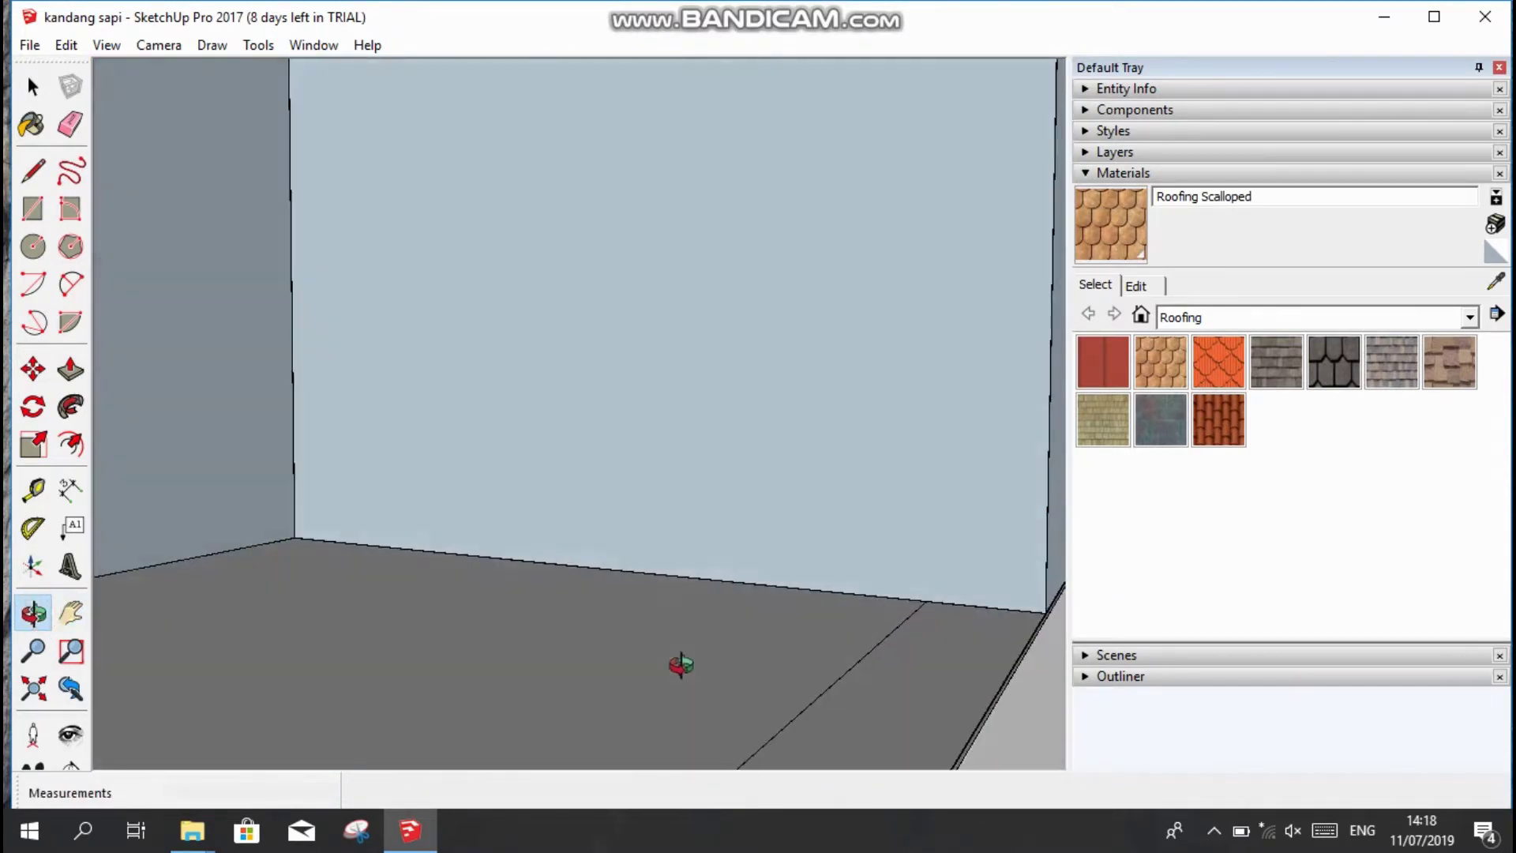
key(e)
scroll(405, 723, down, 4)
click(32, 612)
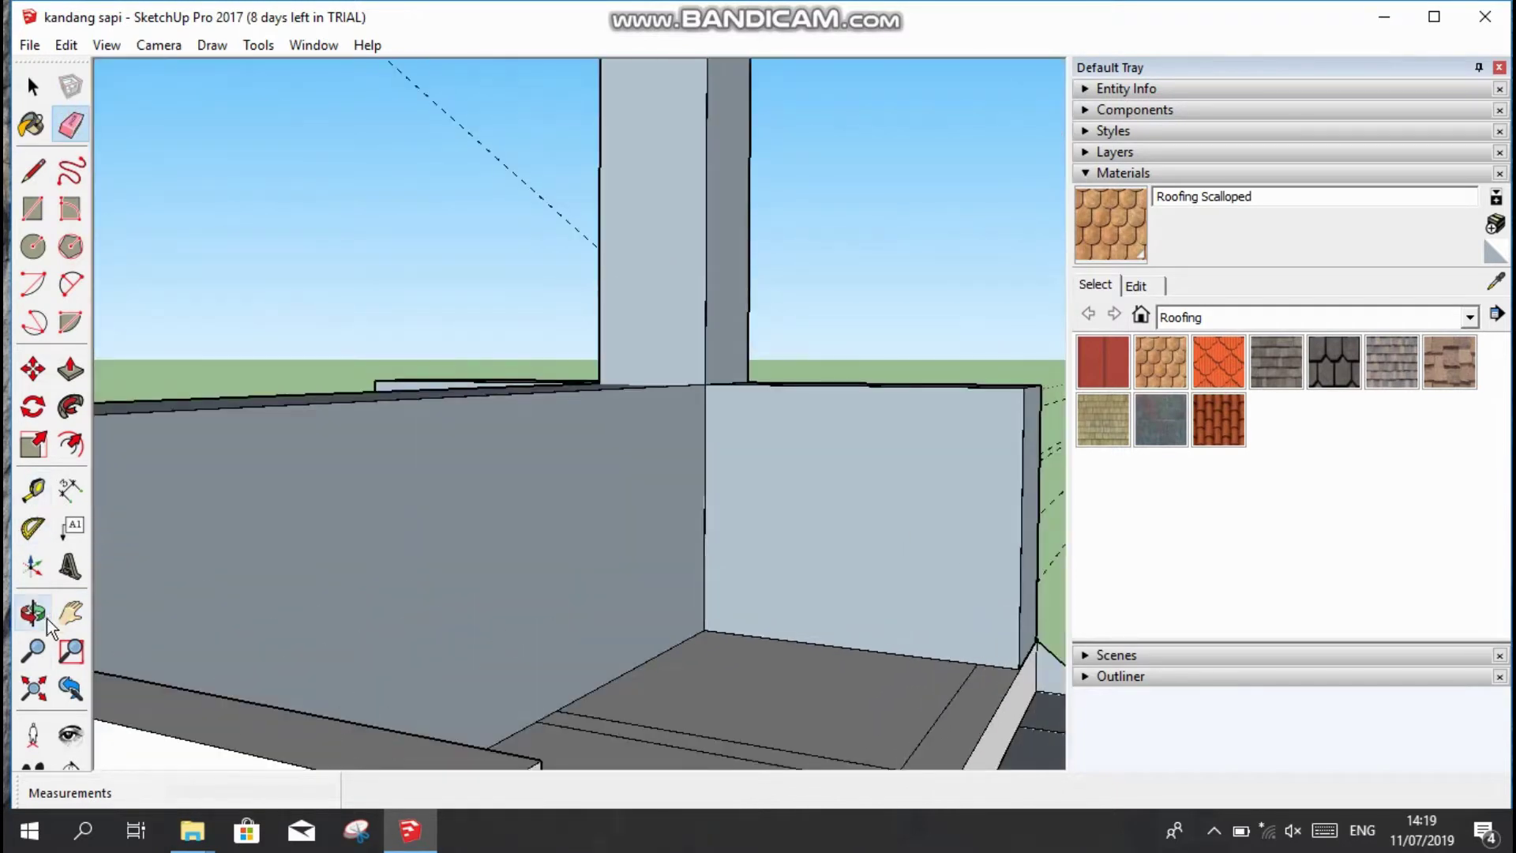
mouse_move(466, 738)
mouse_down()
mouse_move(380, 577)
mouse_move(363, 506)
mouse_up()
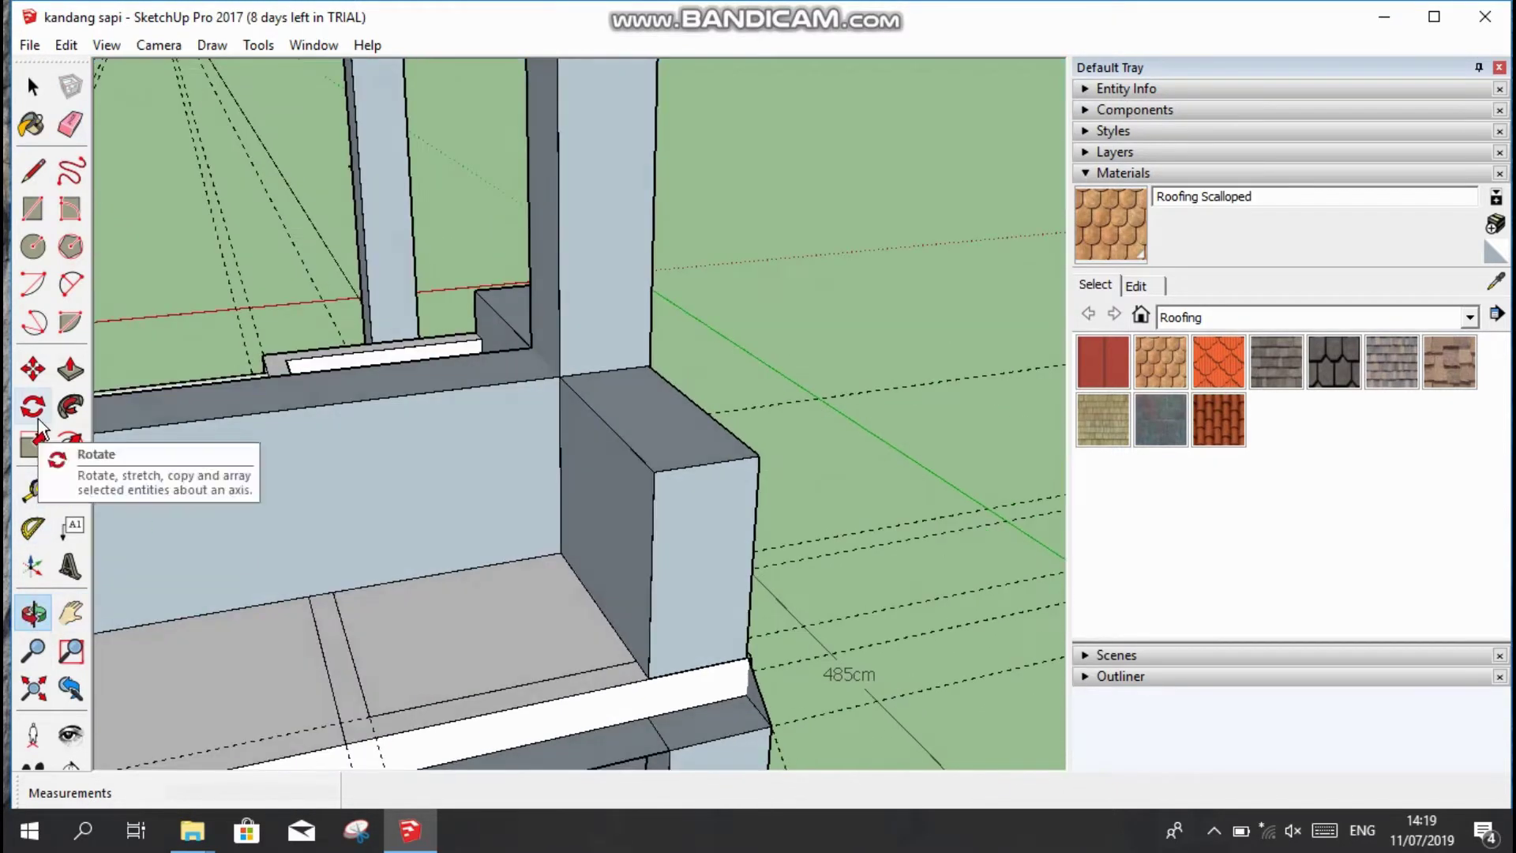
Push/Pull the L-shaped face up 100 cm into a tall wall.
click(70, 368)
scroll(434, 719, up, 3)
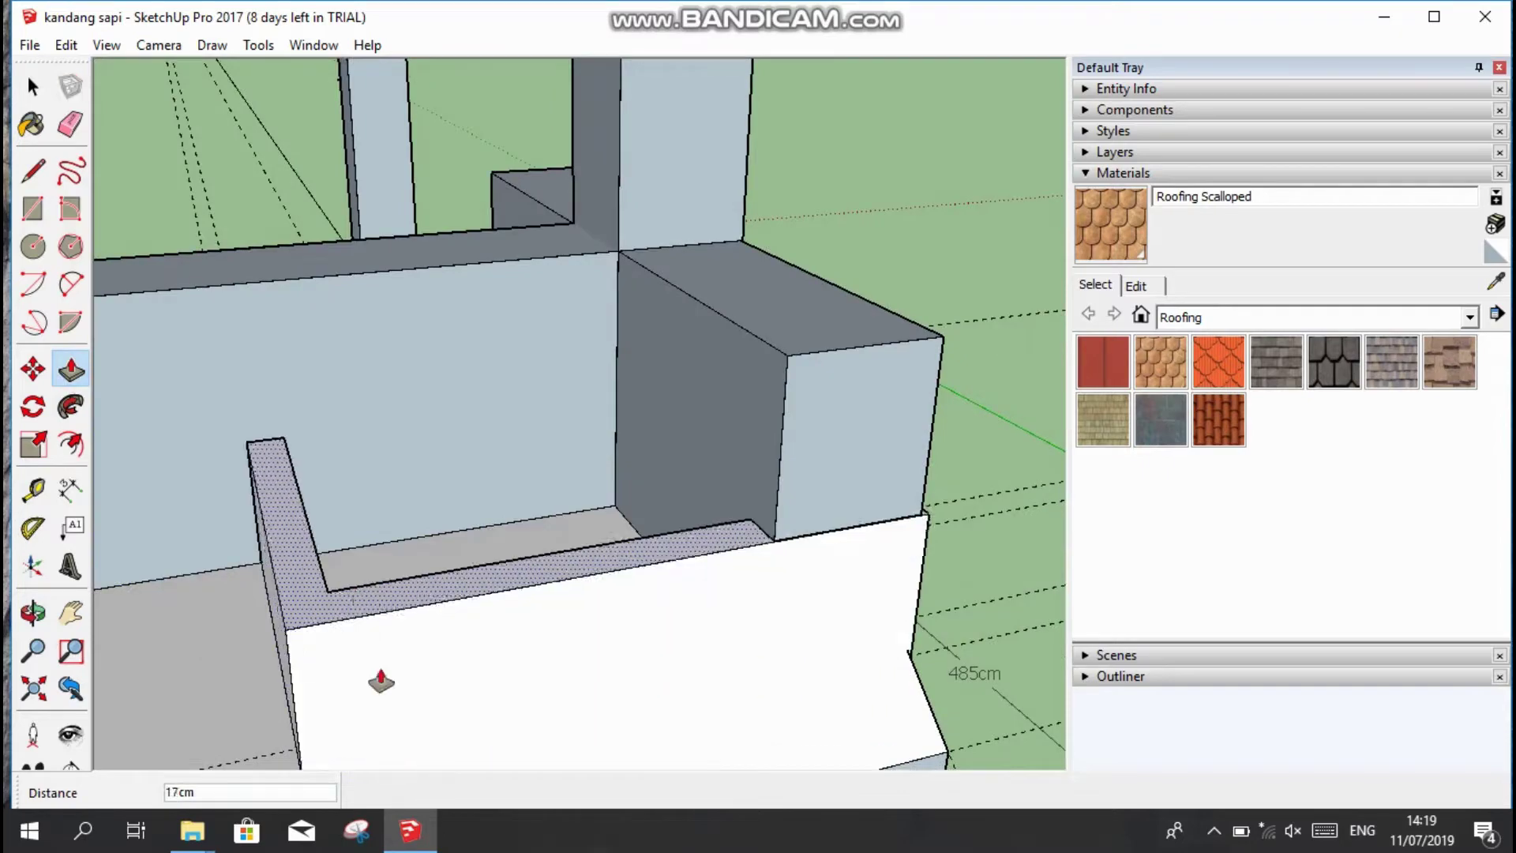
scroll(396, 735, down, 1)
scroll(395, 734, down, 2)
scroll(501, 751, down, 1)
scroll(331, 703, down, 1)
key(l)
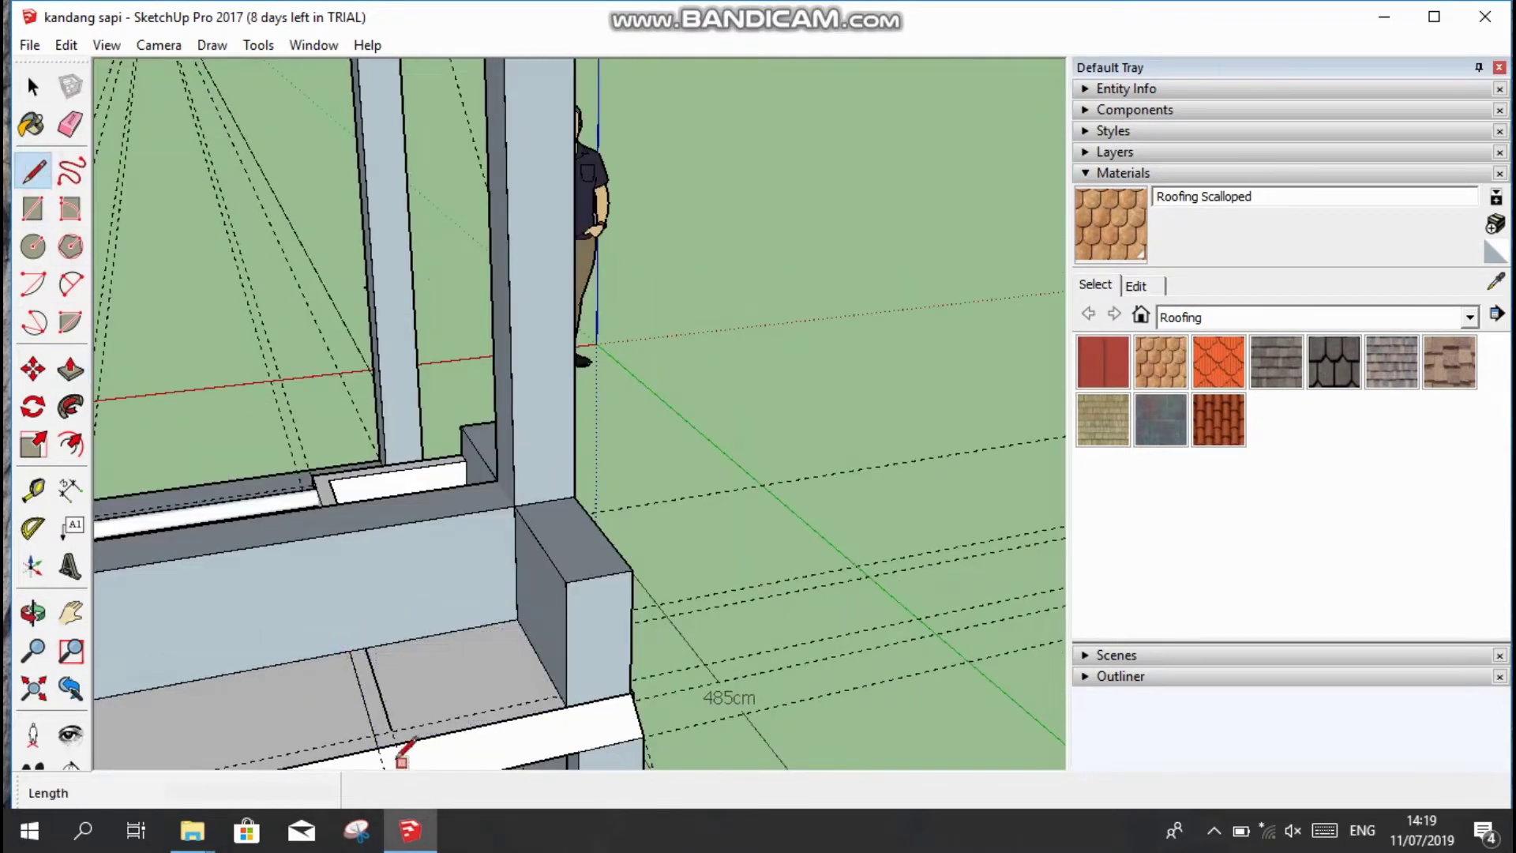
scroll(567, 703, up, 2)
scroll(379, 726, up, 2)
text(p)
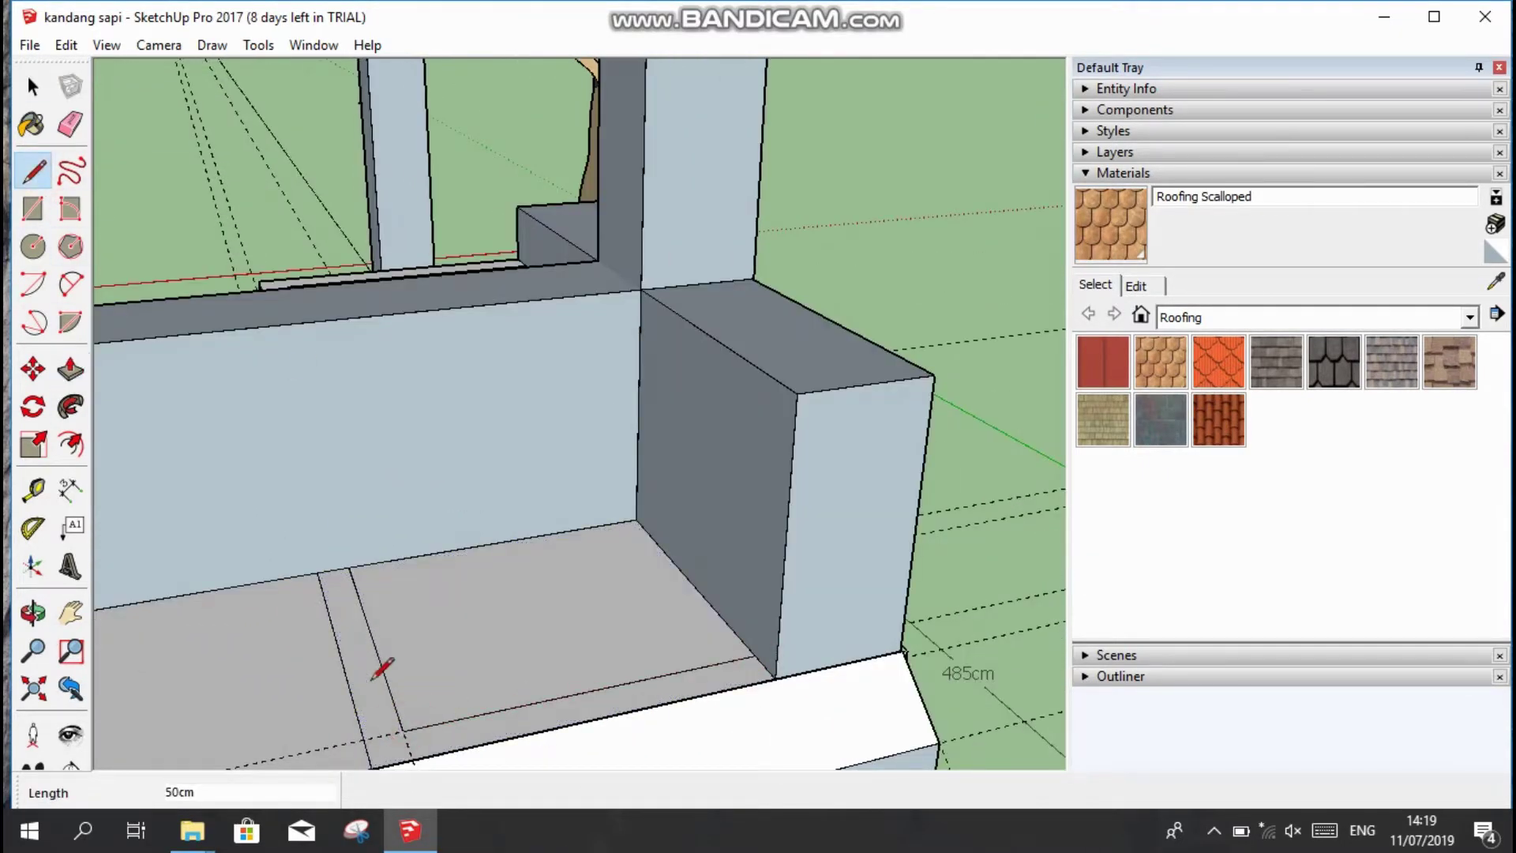
text(100)
key(Return)
middle_drag(379, 613, 127, 324)
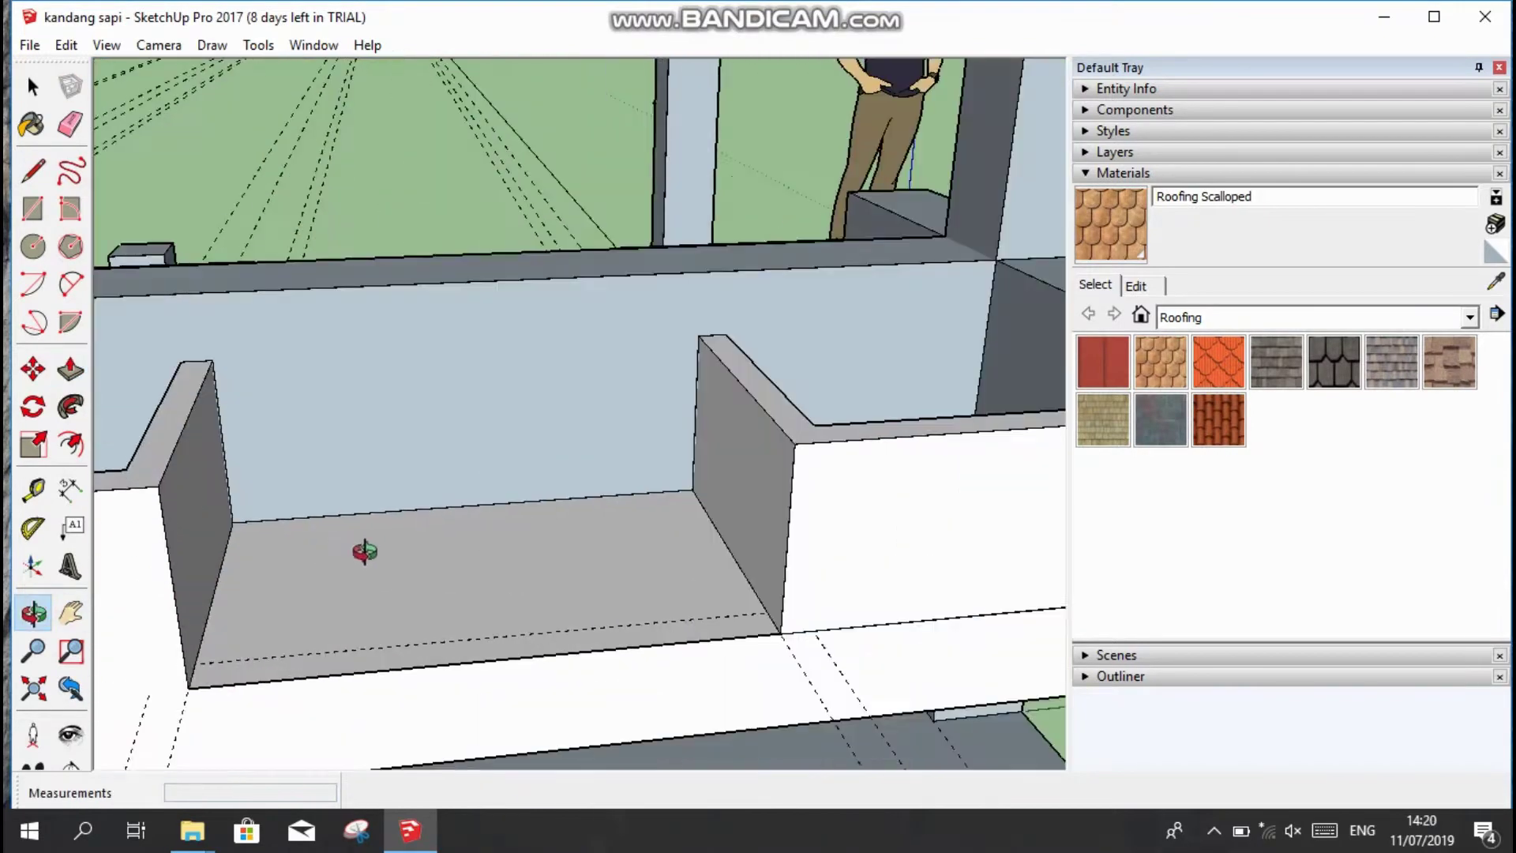
Place circles on the partition and extrude all three to the same cylinder length.
key(c)
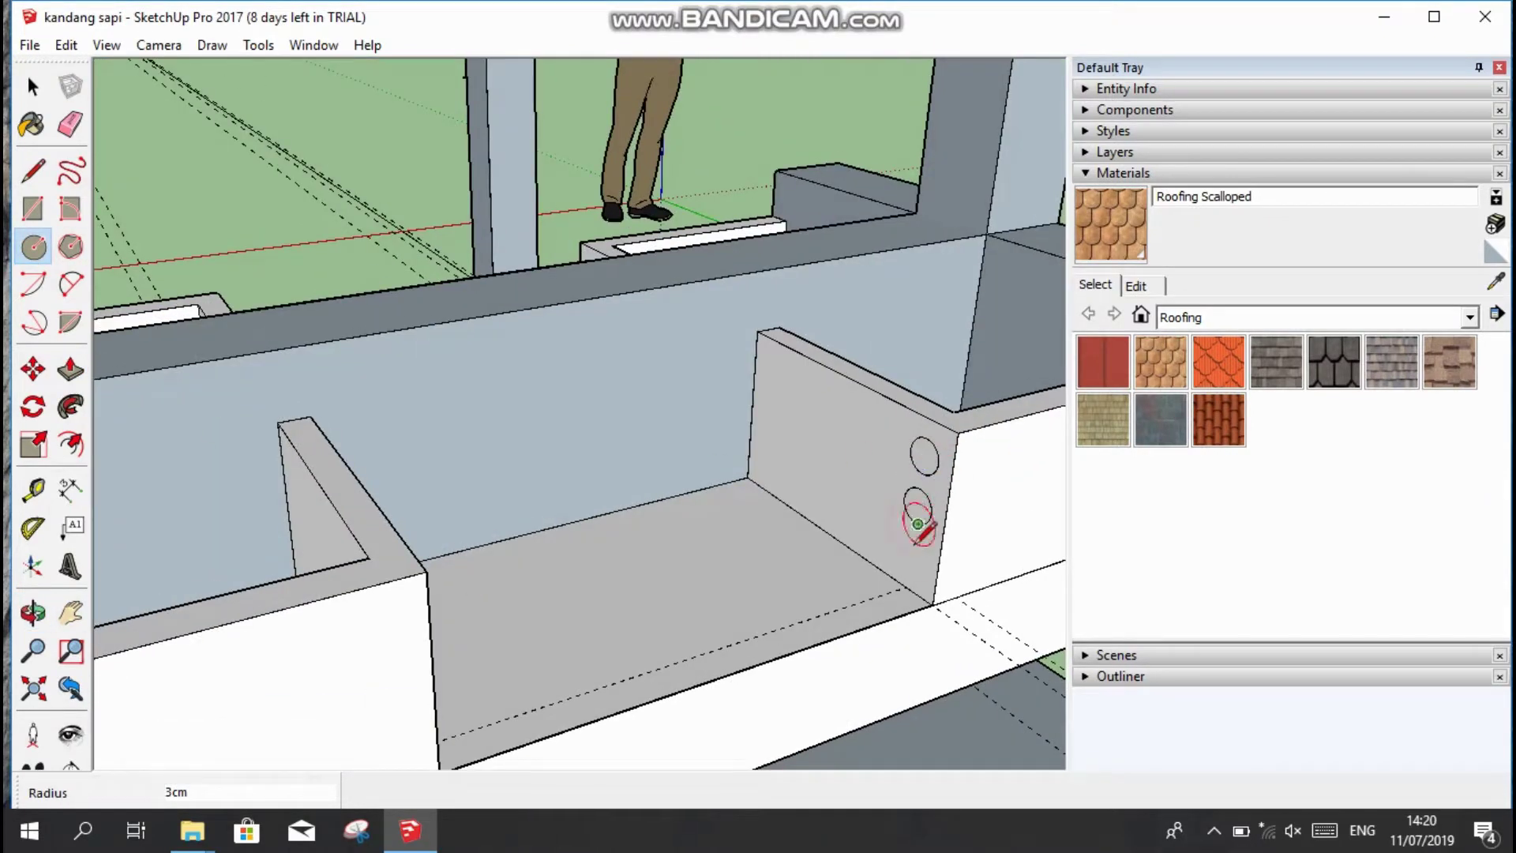
click(909, 556)
scroll(909, 553, up, 2)
scroll(909, 552, down, 2)
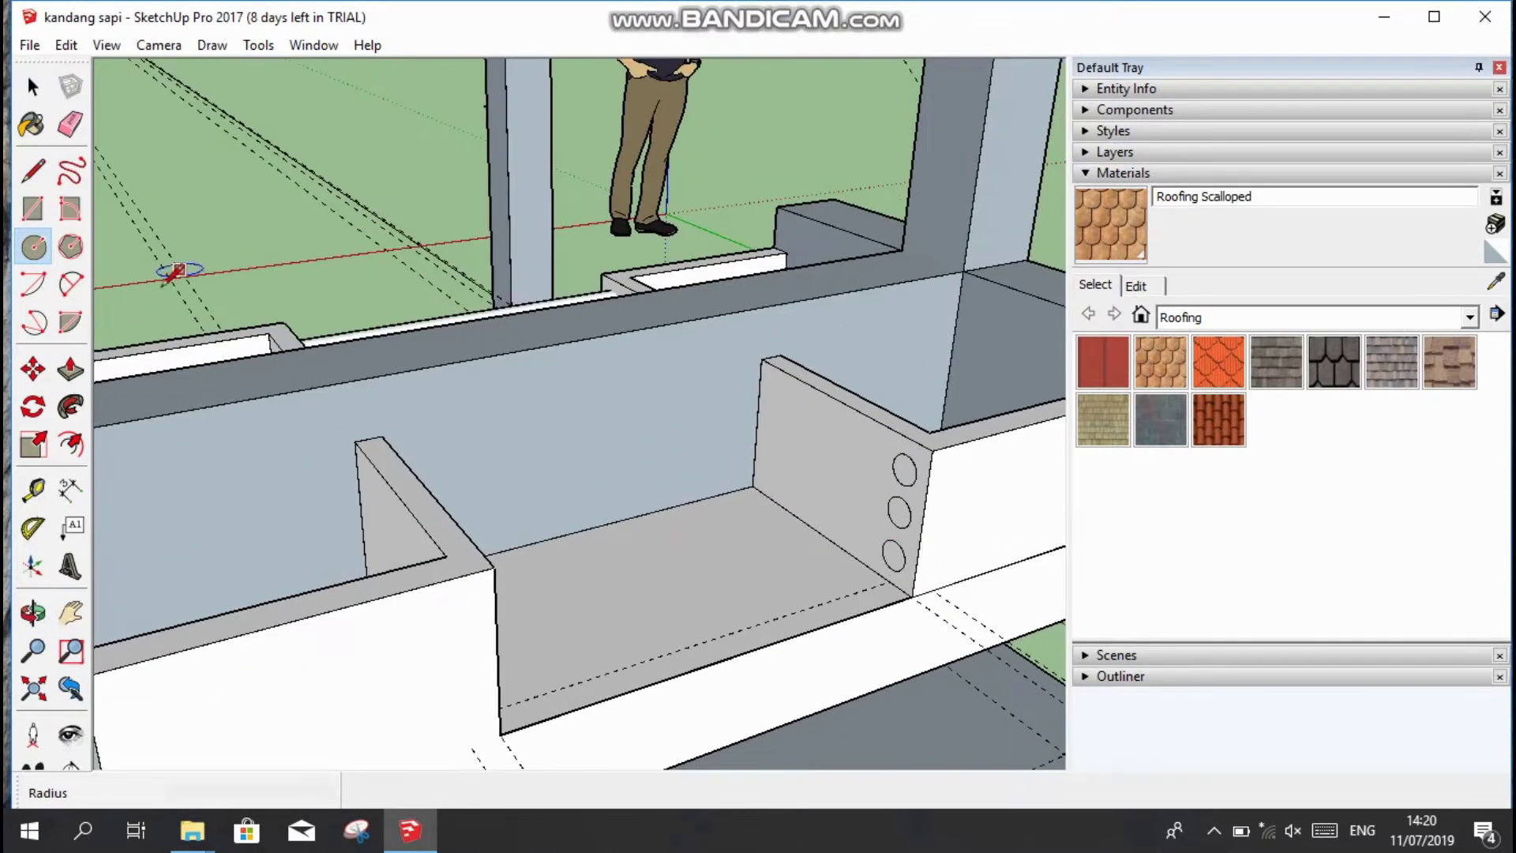
key(p)
click(901, 466)
double_click(899, 513)
double_click(894, 555)
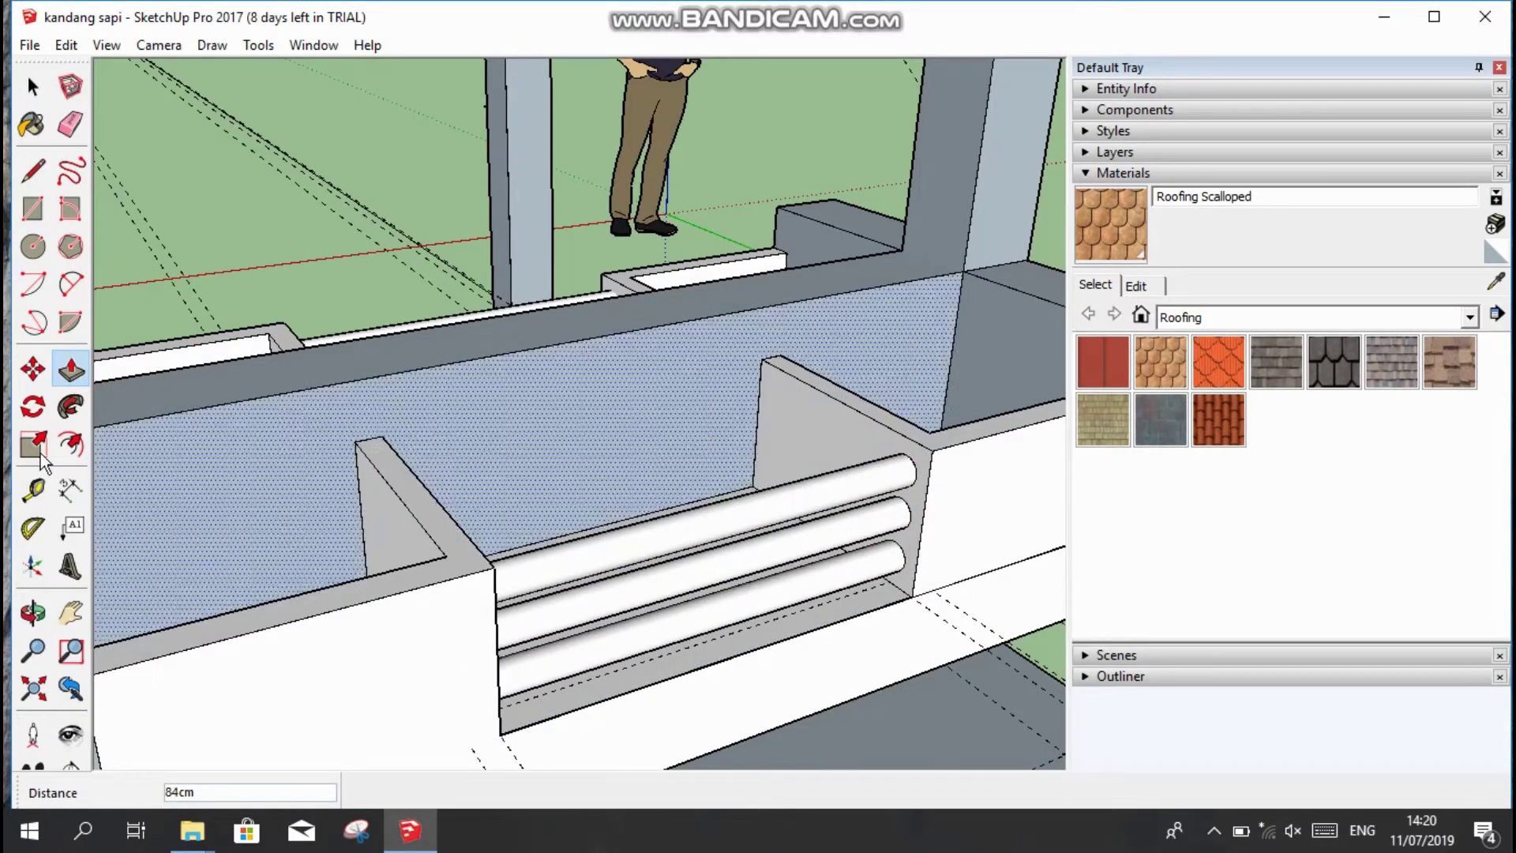
Orbit to face the stall's end wall and undo the circles drawn there.
mouse_move(631, 626)
shift+middle_down()
mouse_move(622, 721)
mouse_move(434, 586)
shift+middle_up()
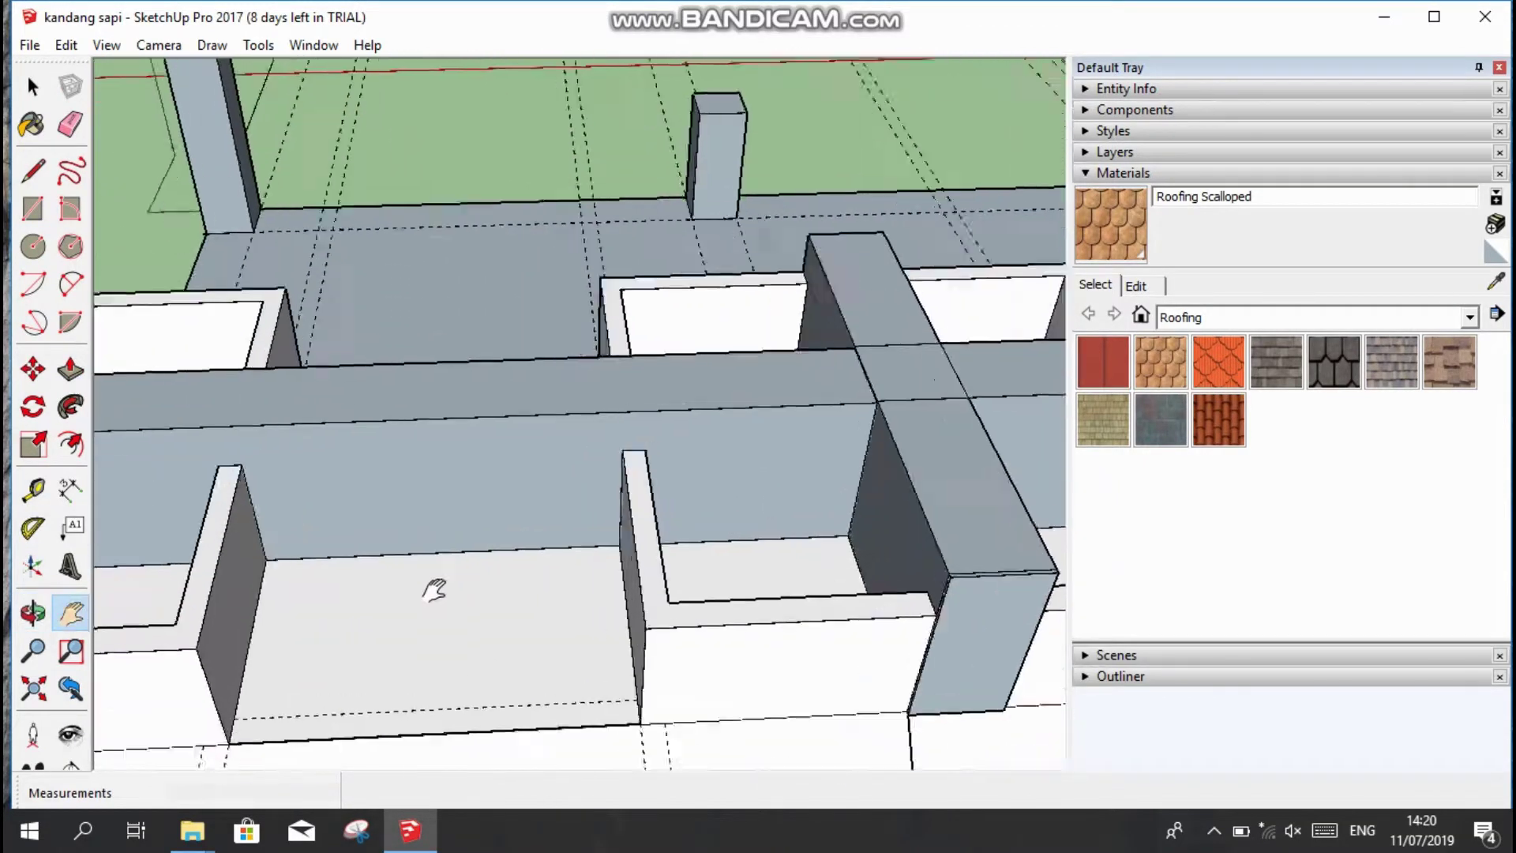
click(30, 616)
drag(506, 474, 710, 442)
key(c)
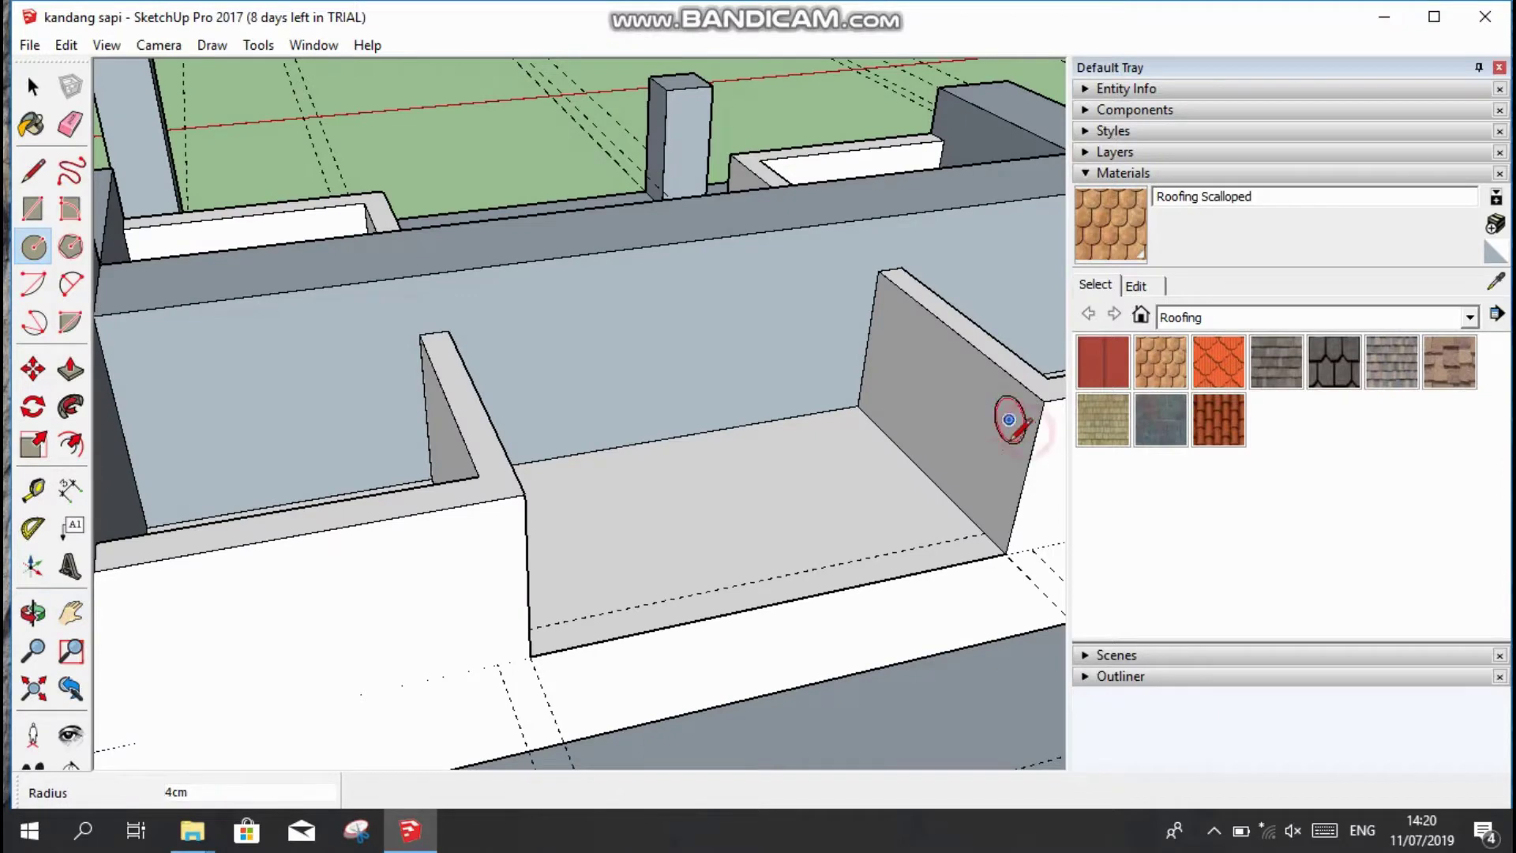
key(ctrl+z)
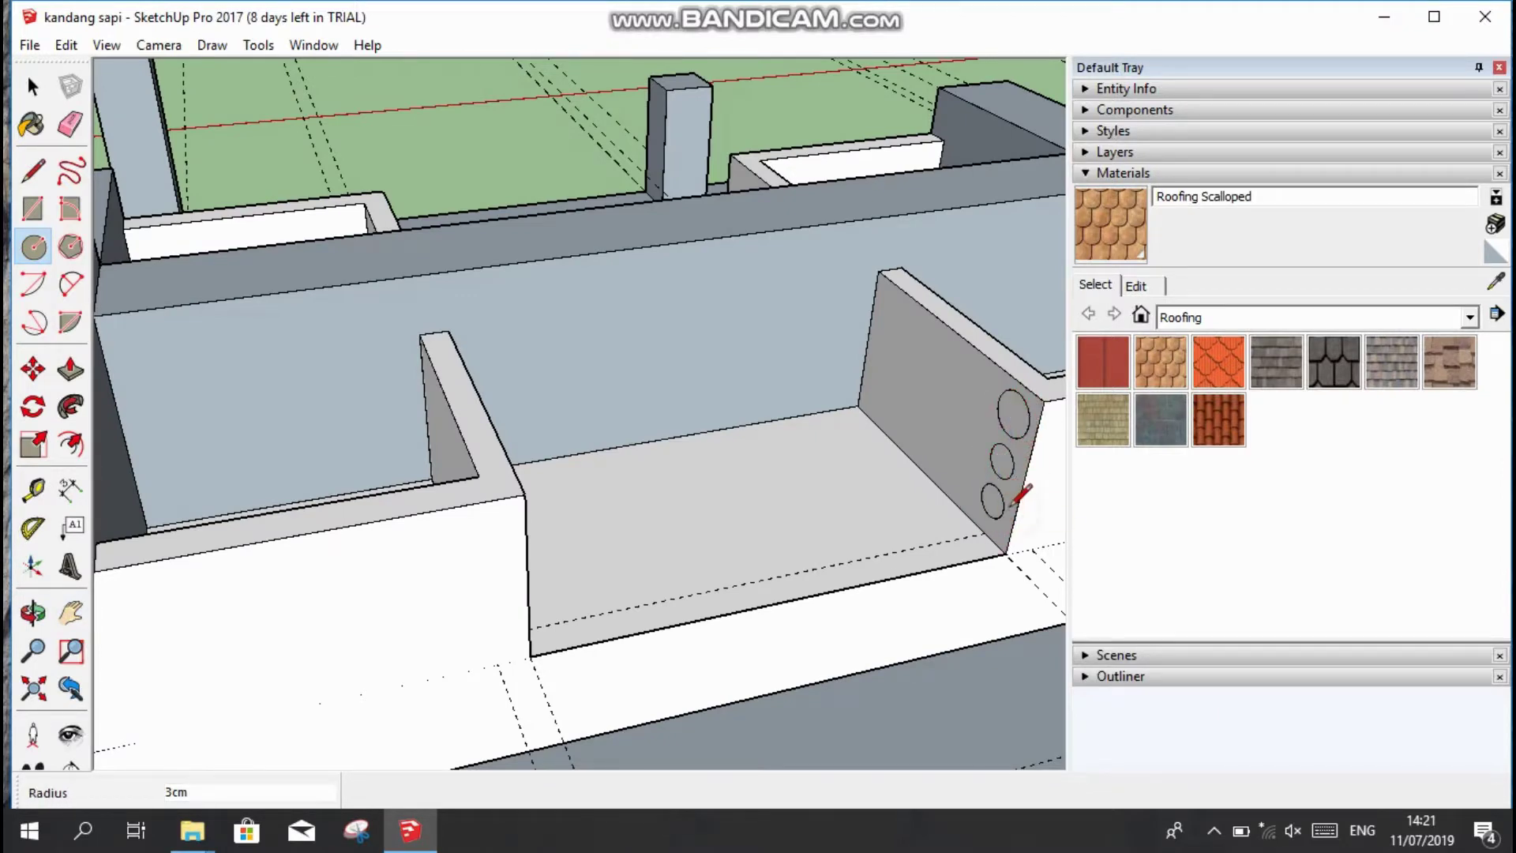
key(c)
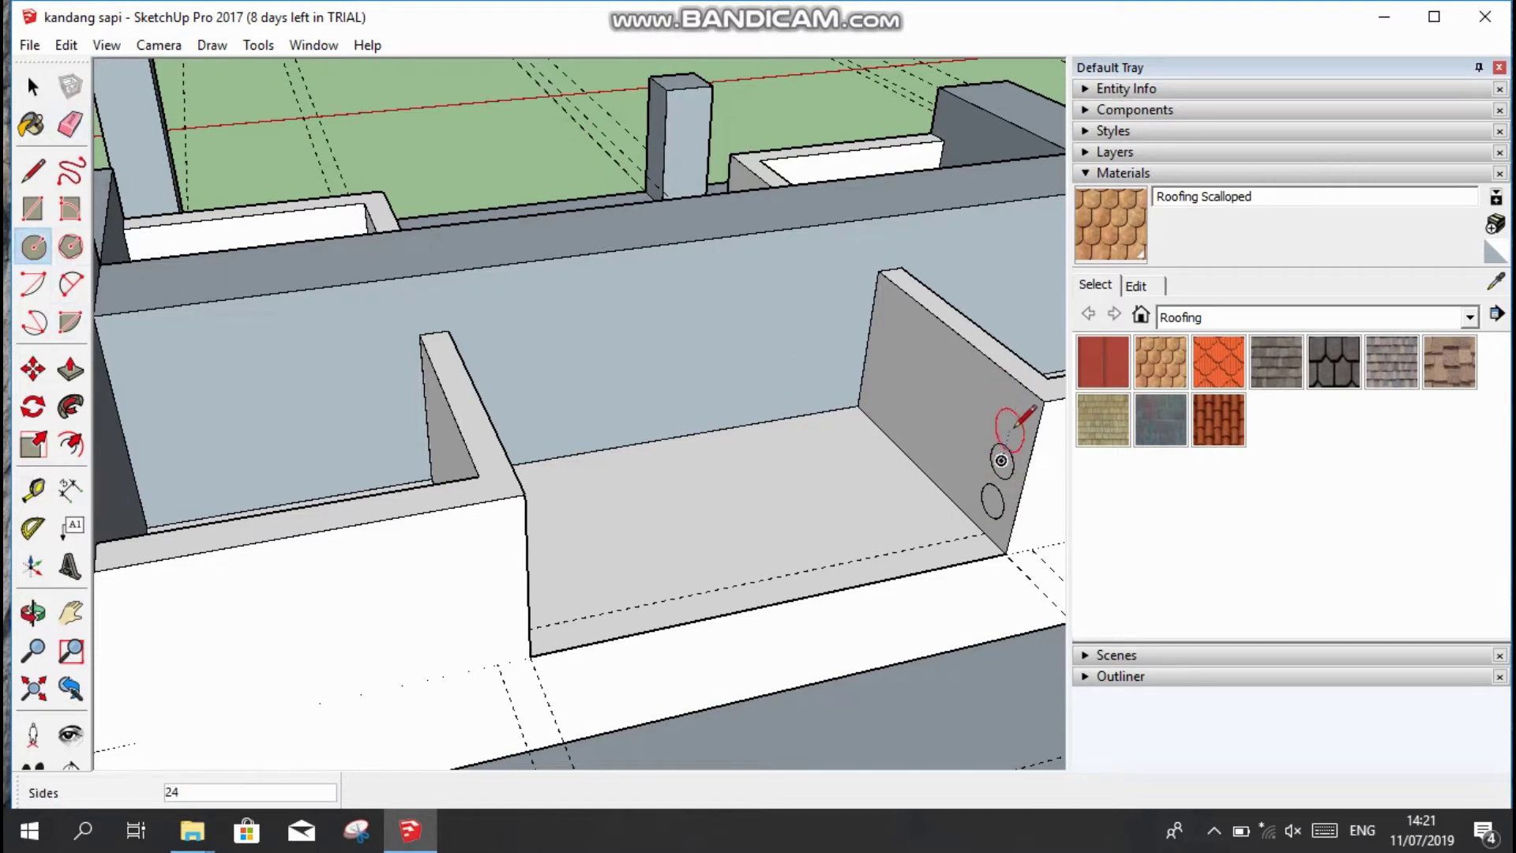
Redraw the top circle and push three circles into 80 cm rods across the stall.
click(1011, 426)
click(70, 367)
drag(1011, 427, 508, 552)
drag(1002, 462, 519, 599)
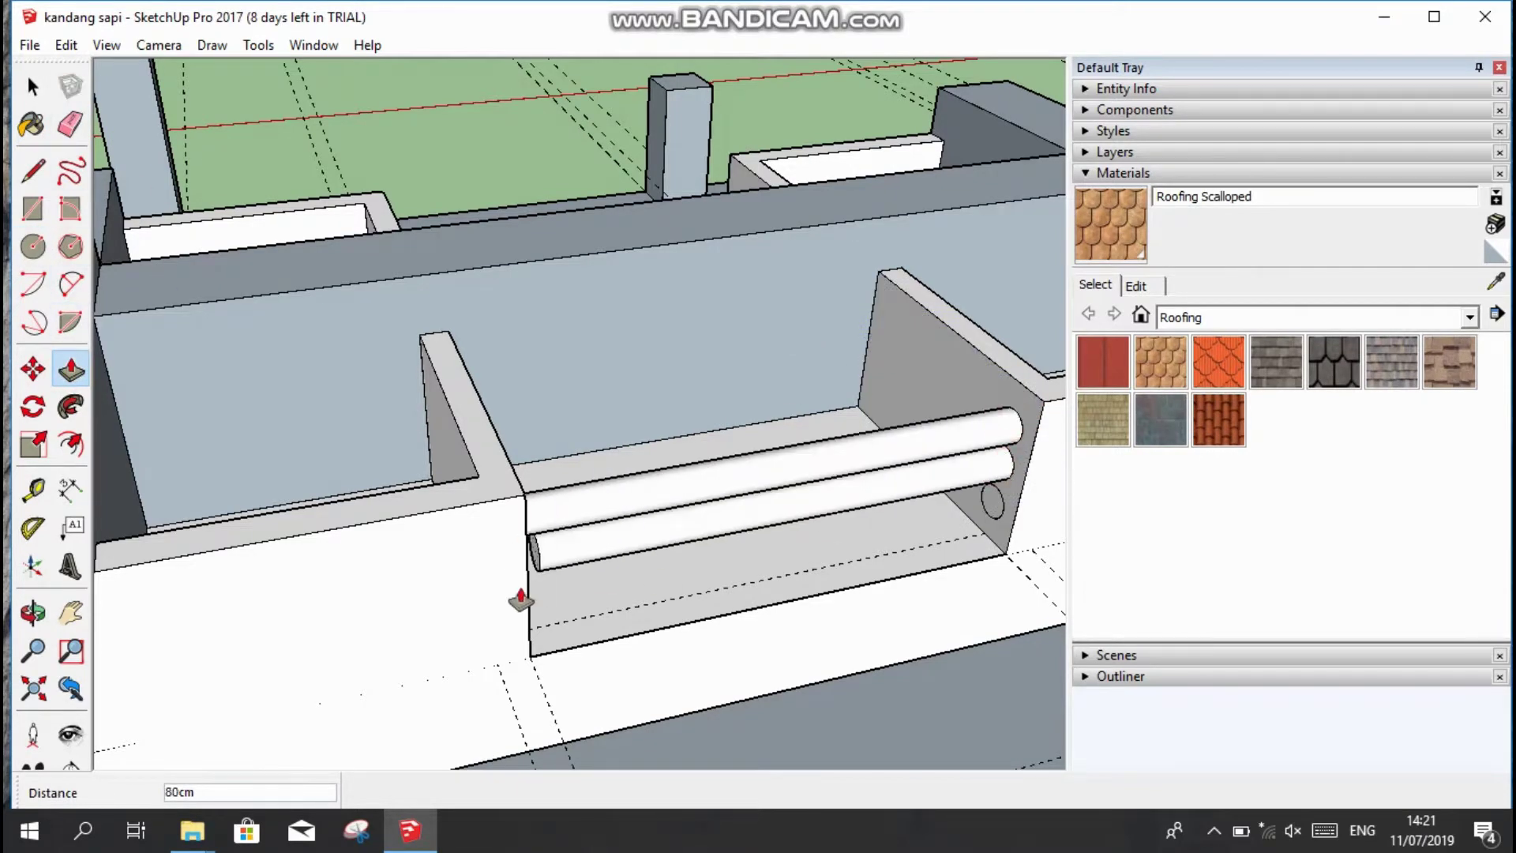
drag(994, 500, 524, 643)
mouse_move(524, 642)
shift+middle_down()
mouse_move(362, 312)
mouse_move(695, 564)
mouse_move(378, 512)
shift+middle_up()
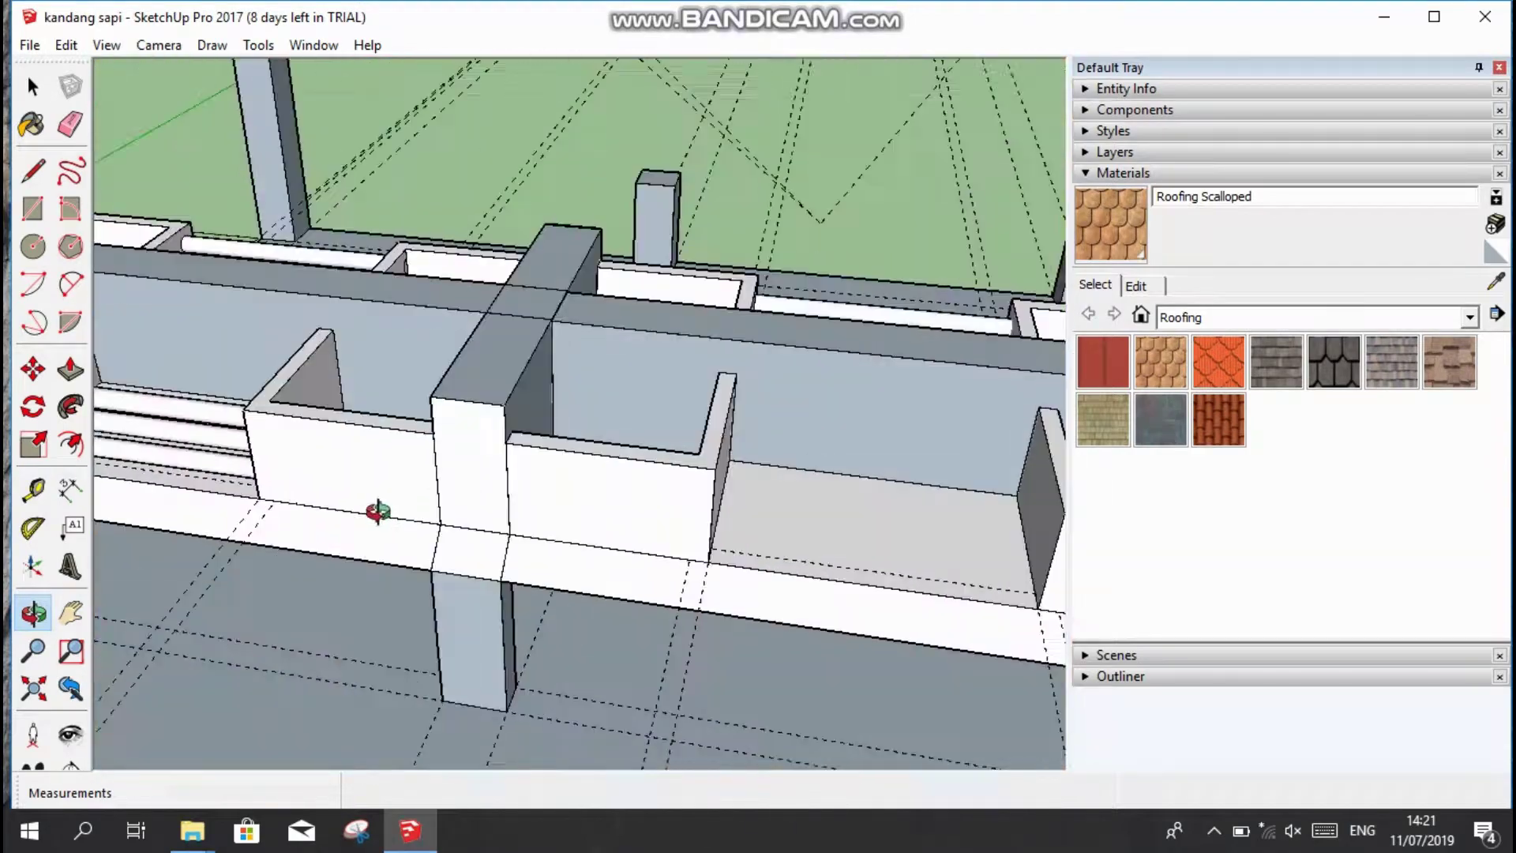
Place a 50 cm dimension along the beam from the post corner, then orbit out to the stalls.
click(510, 535)
scroll(703, 569, up, 1)
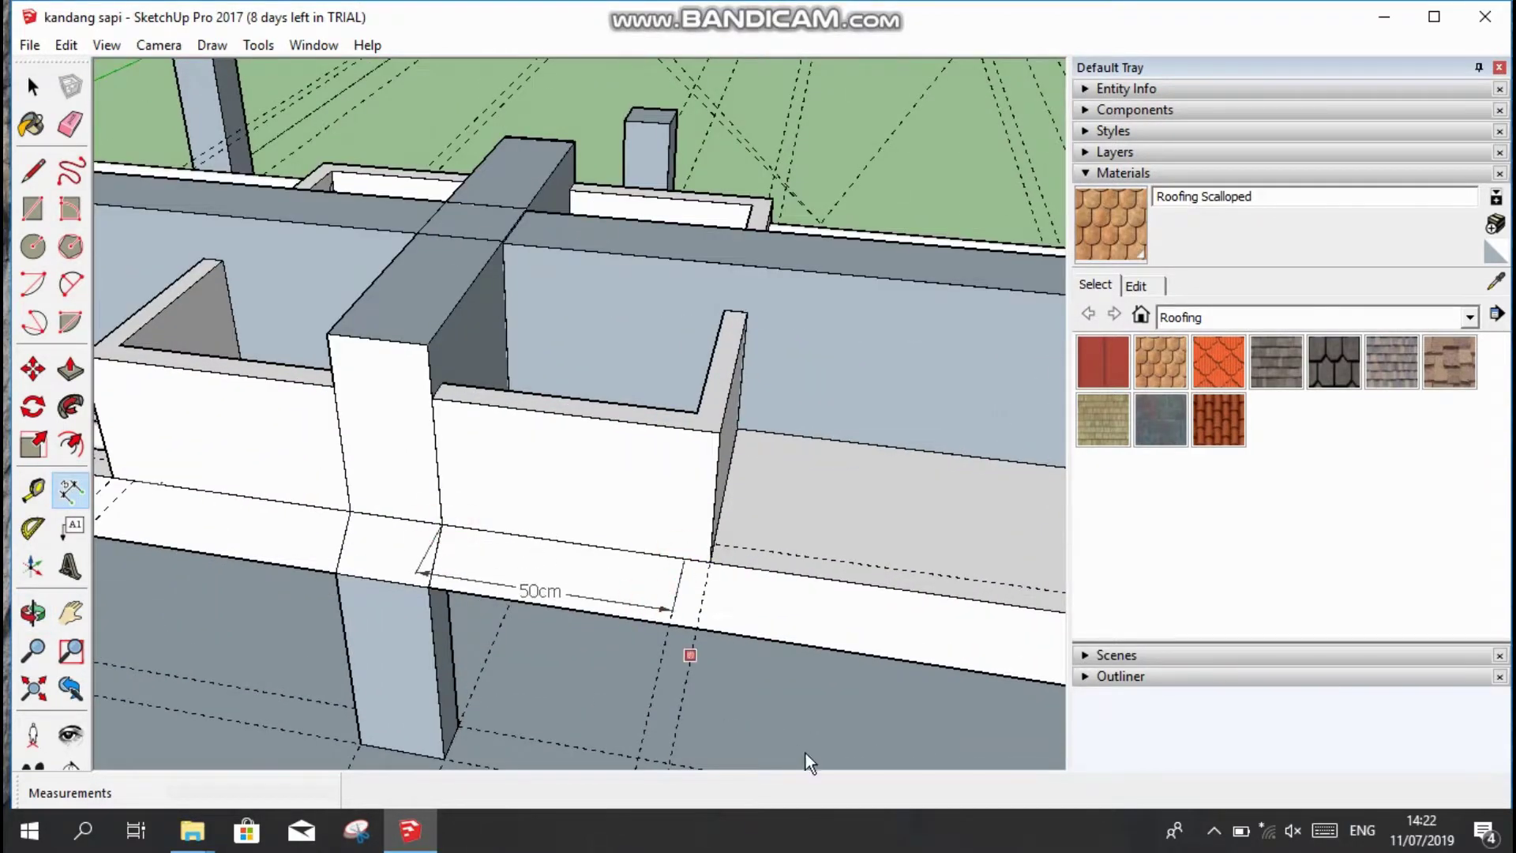
click(725, 567)
scroll(764, 582, up, 2)
scroll(666, 433, up, 2)
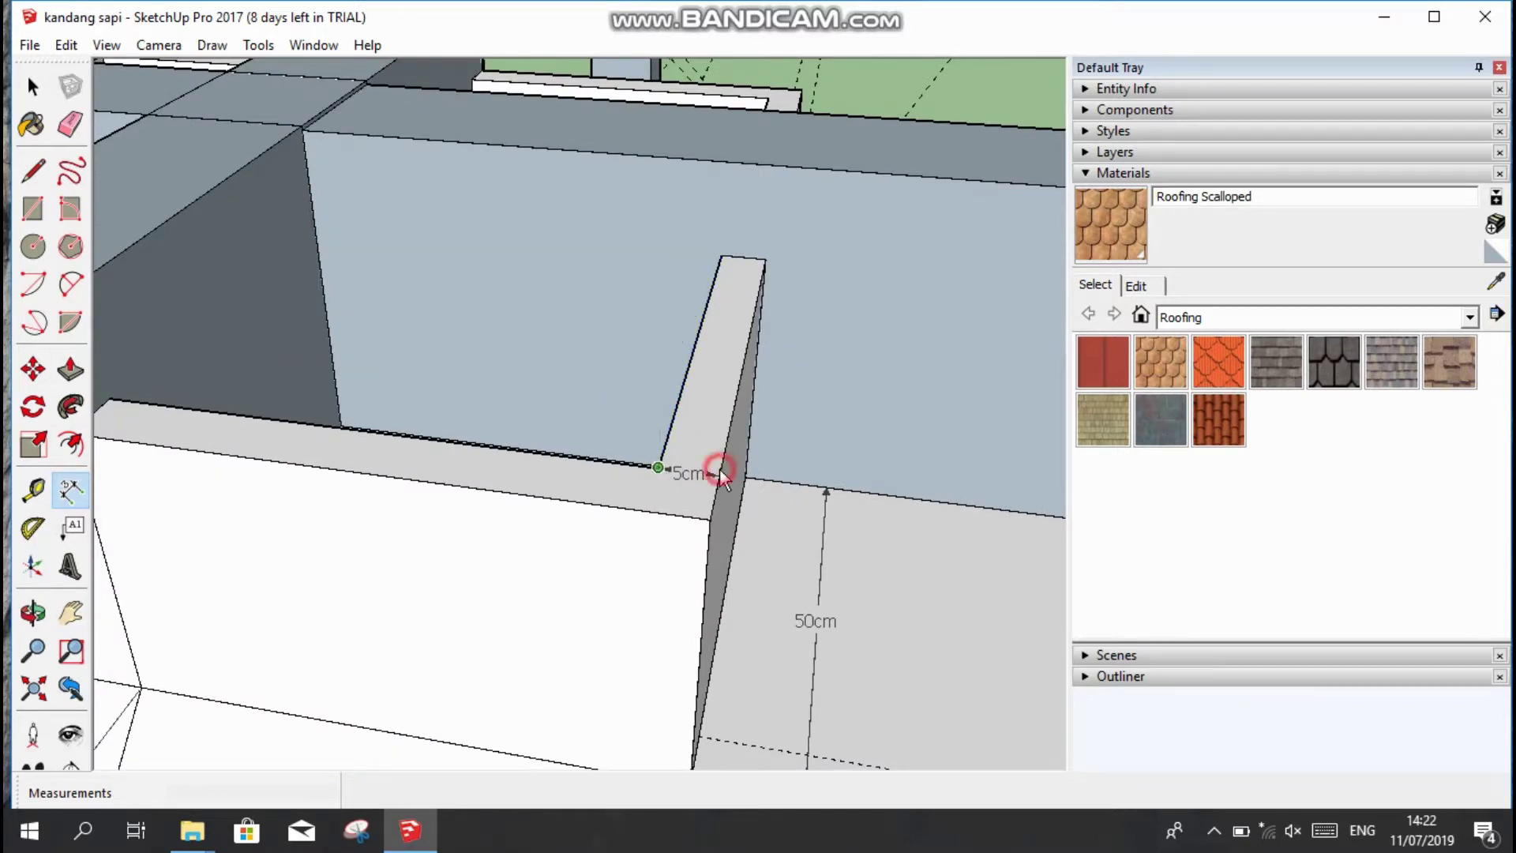
scroll(718, 473, up, 2)
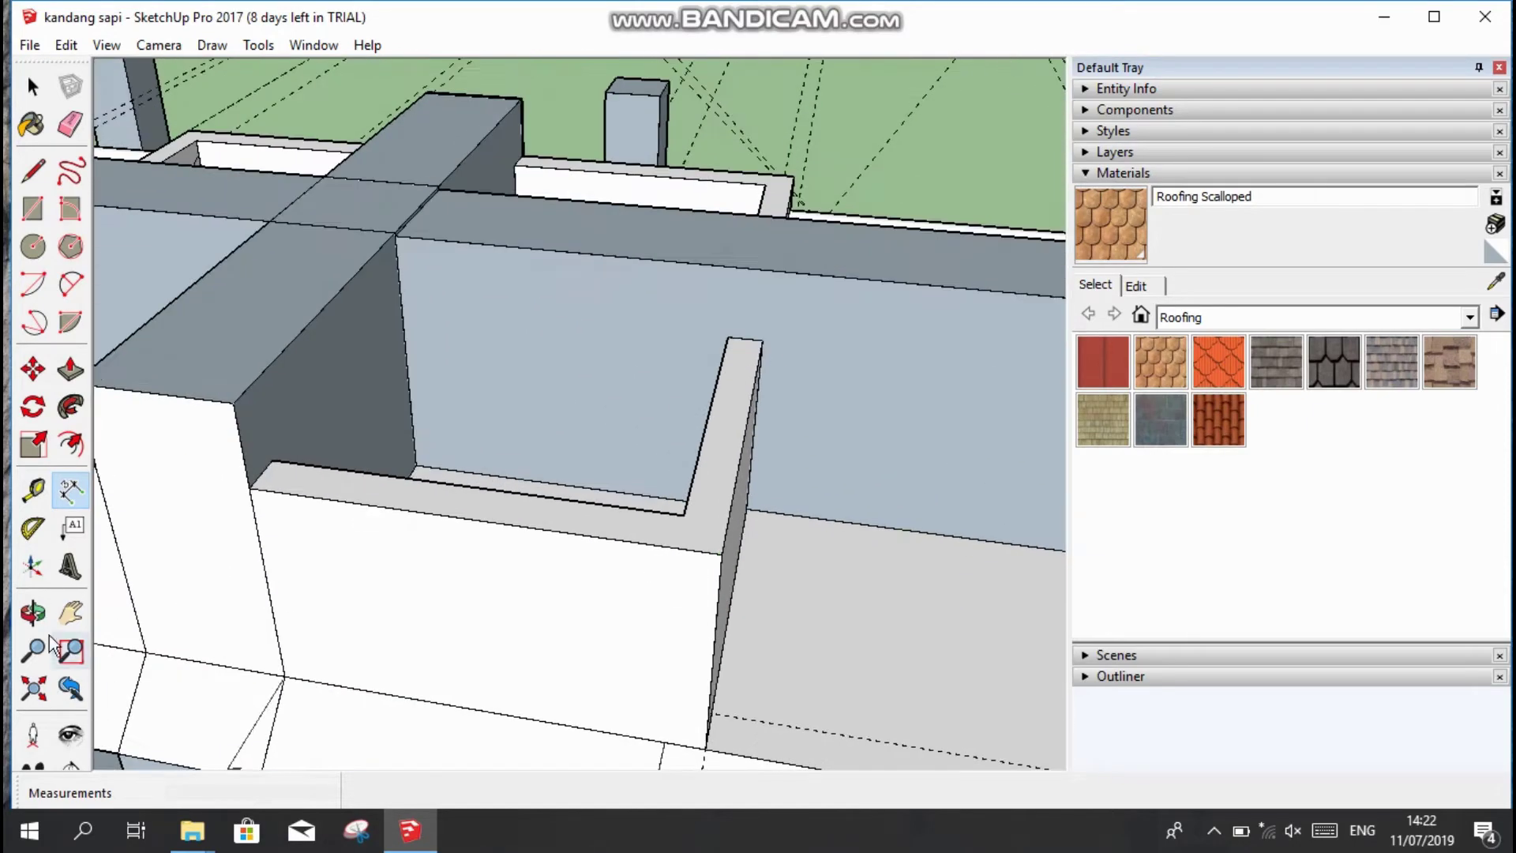
middle_drag(725, 558, 68, 387)
scroll(538, 465, up, 3)
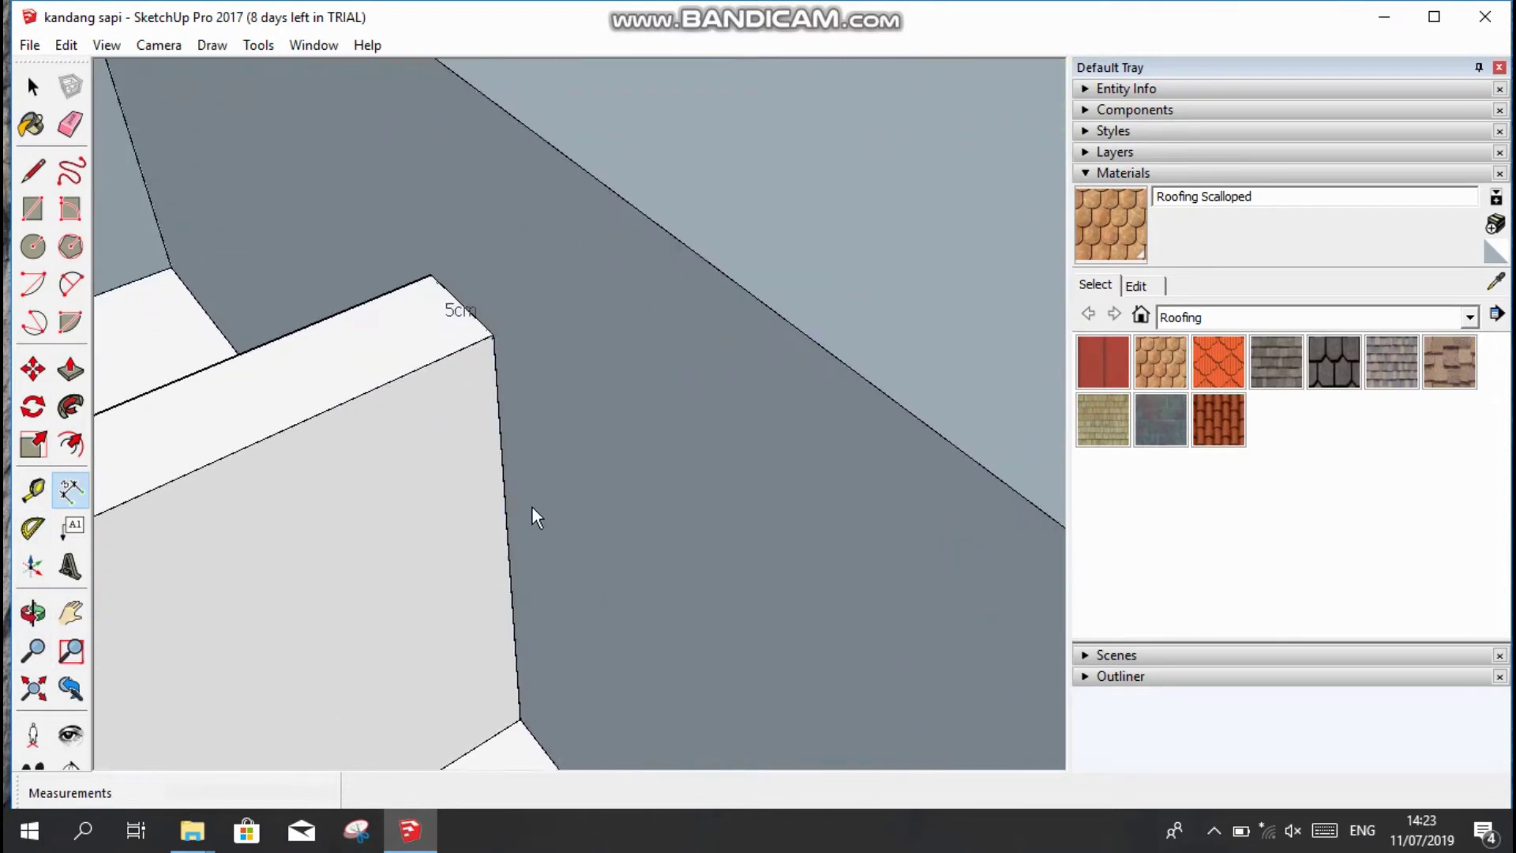
Open the Colors swatches in the Materials tray, try red on the wall top, then undo it.
click(1141, 314)
click(1469, 317)
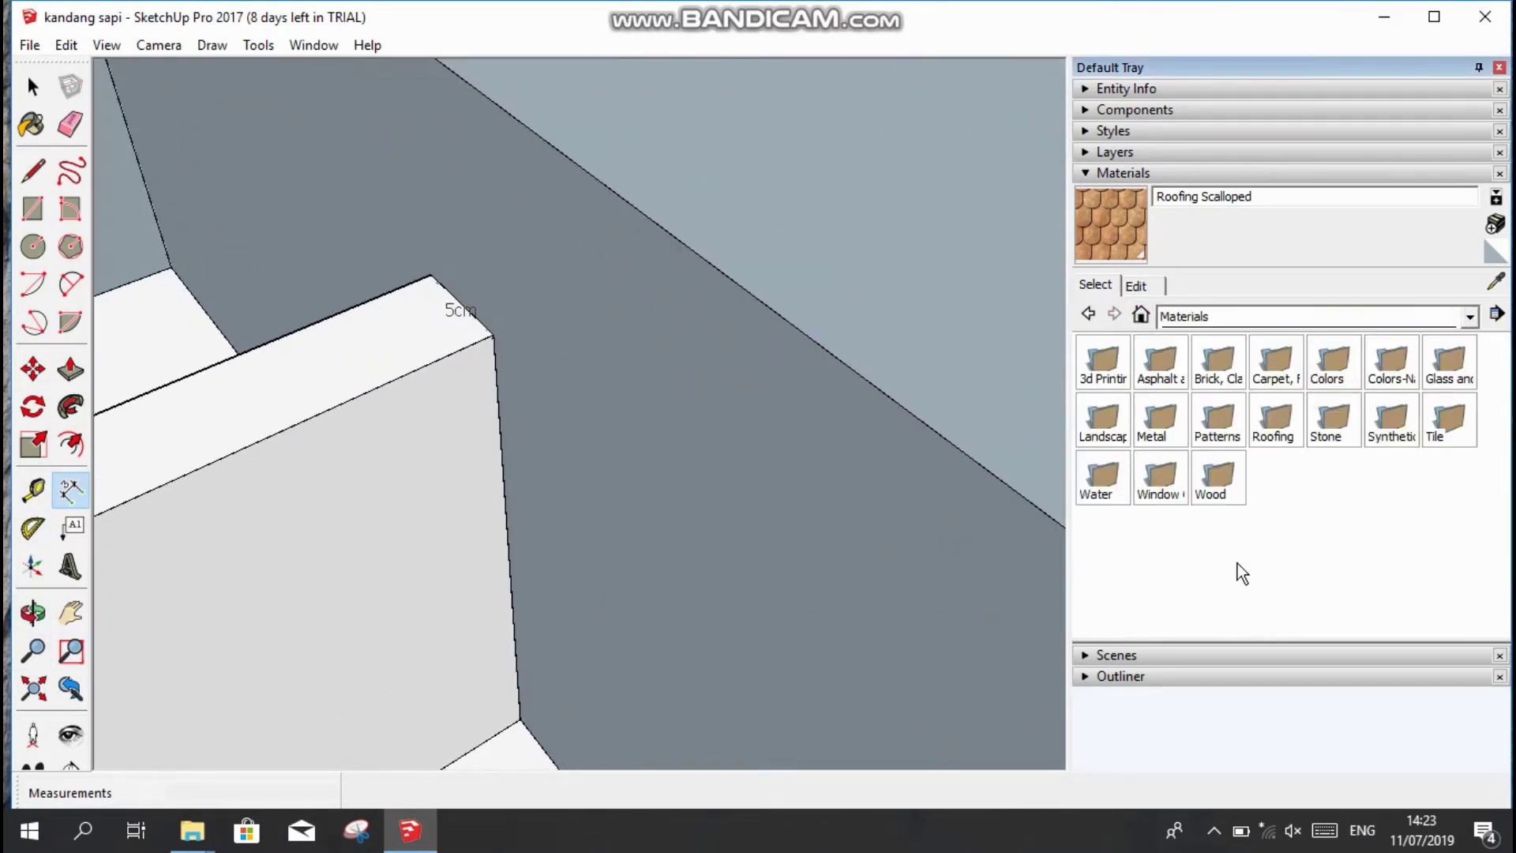
click(1469, 317)
click(1184, 448)
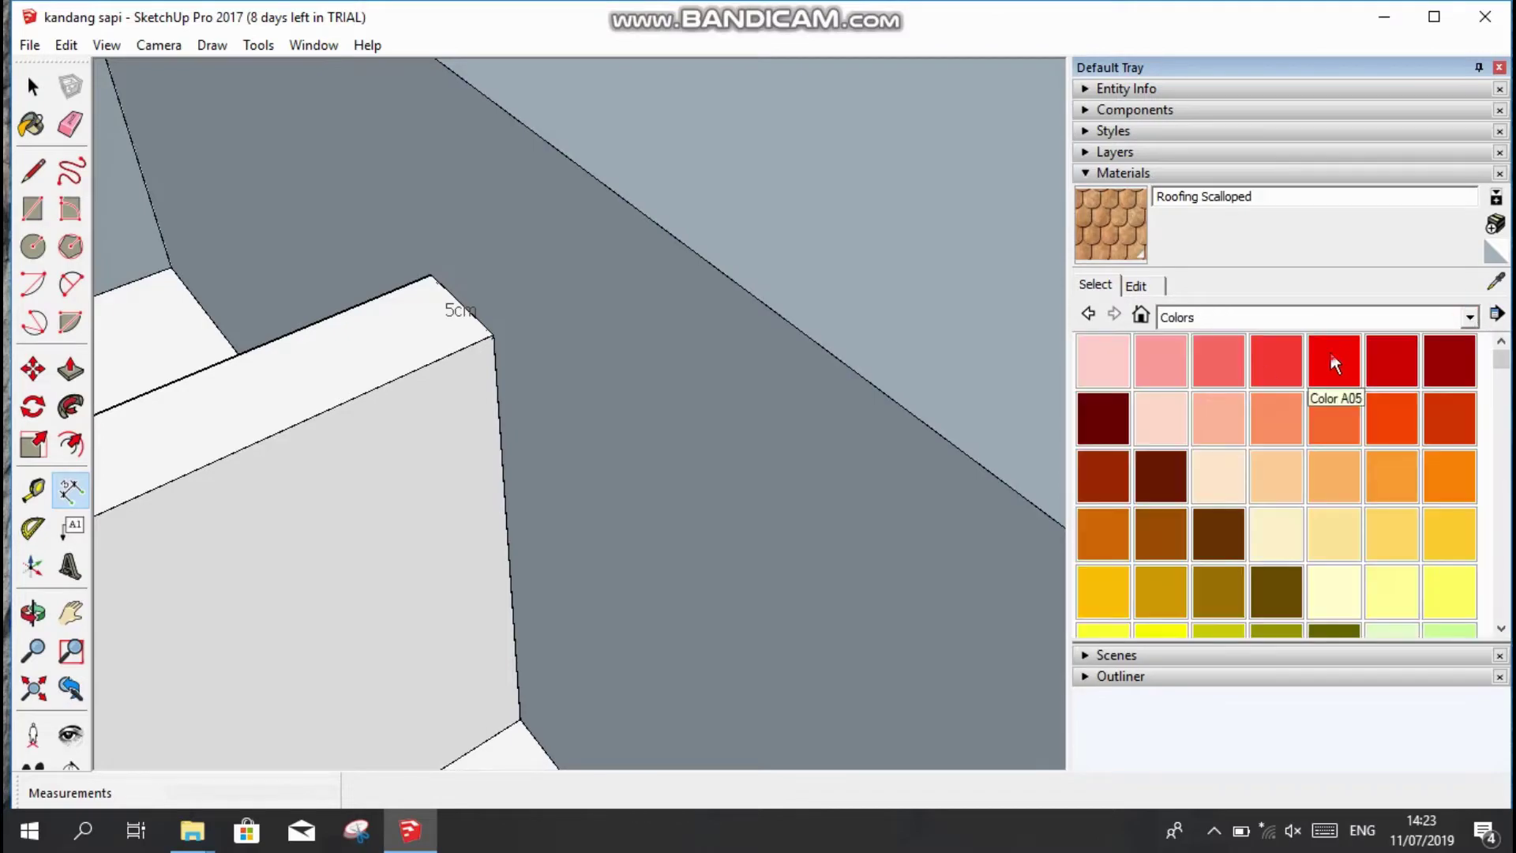
click(1335, 363)
click(458, 316)
key(ctrl+z)
Orbit to a low side view looking into the next stall bay.
scroll(474, 316, down, 5)
scroll(515, 377, up, 2)
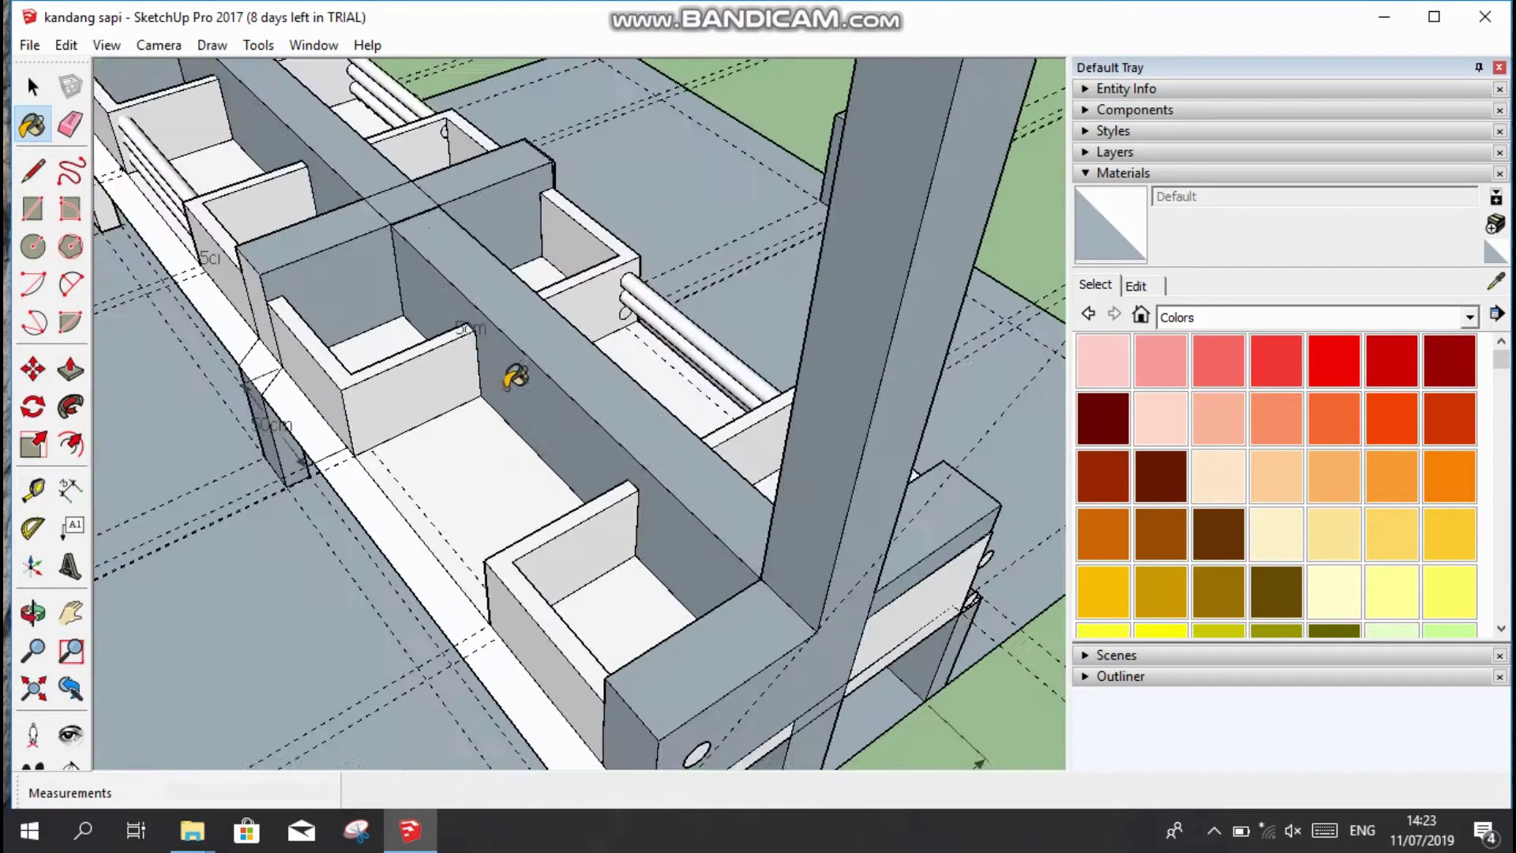
mouse_move(515, 377)
middle_down()
mouse_move(372, 532)
mouse_move(1063, 495)
mouse_move(627, 372)
mouse_move(507, 452)
mouse_move(660, 366)
middle_up()
mouse_move(153, 423)
middle_down()
mouse_move(144, 484)
mouse_move(382, 596)
mouse_move(352, 542)
mouse_move(108, 453)
middle_up()
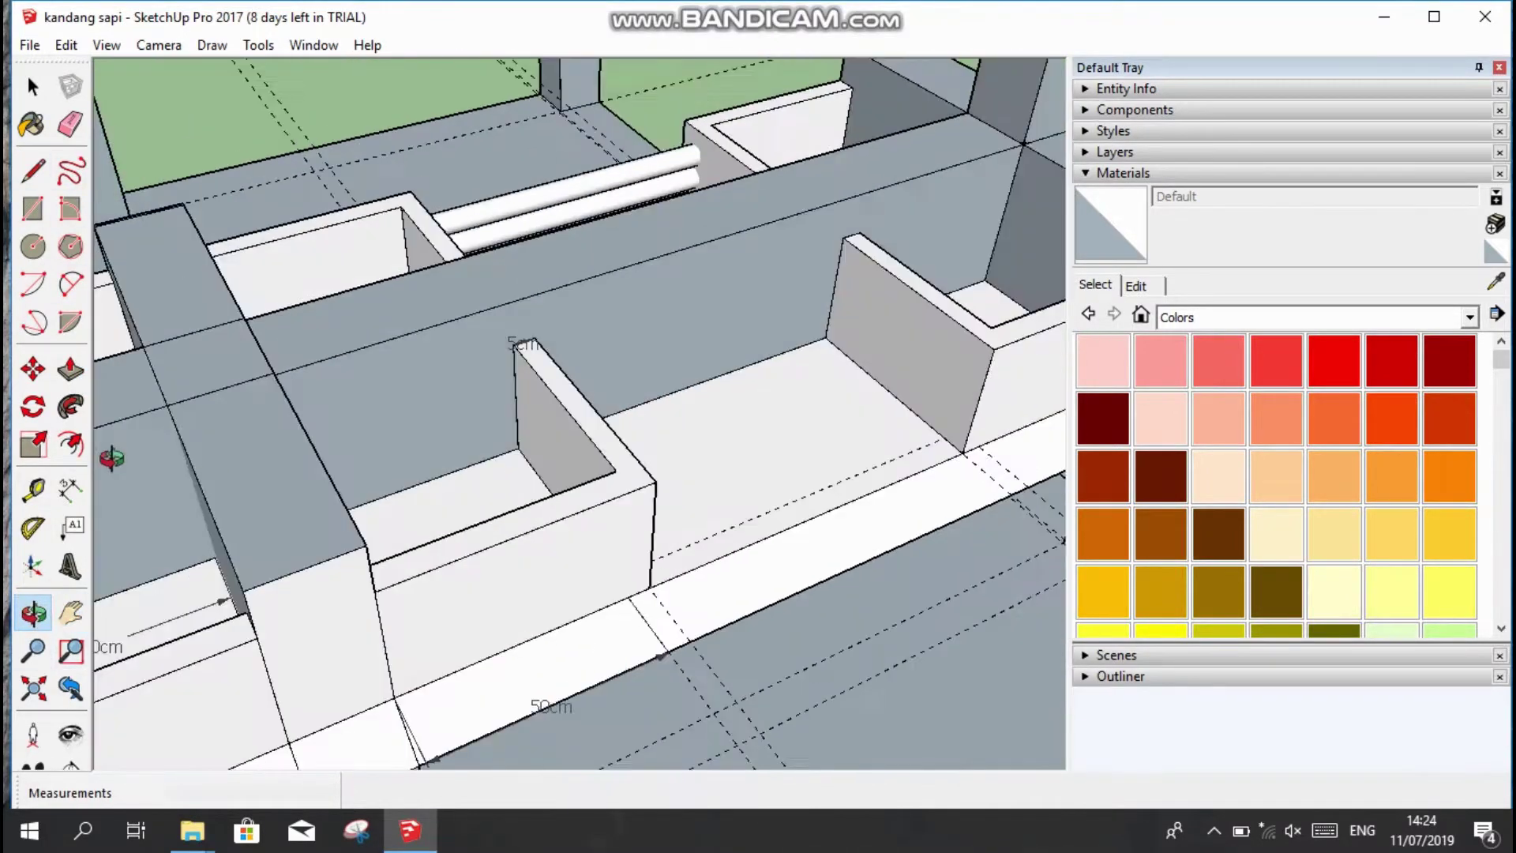
Draw circles on the next stall's end wall, erasing and redrawing a misplaced one.
click(33, 248)
scroll(983, 357, up, 5)
scroll(993, 427, up, 2)
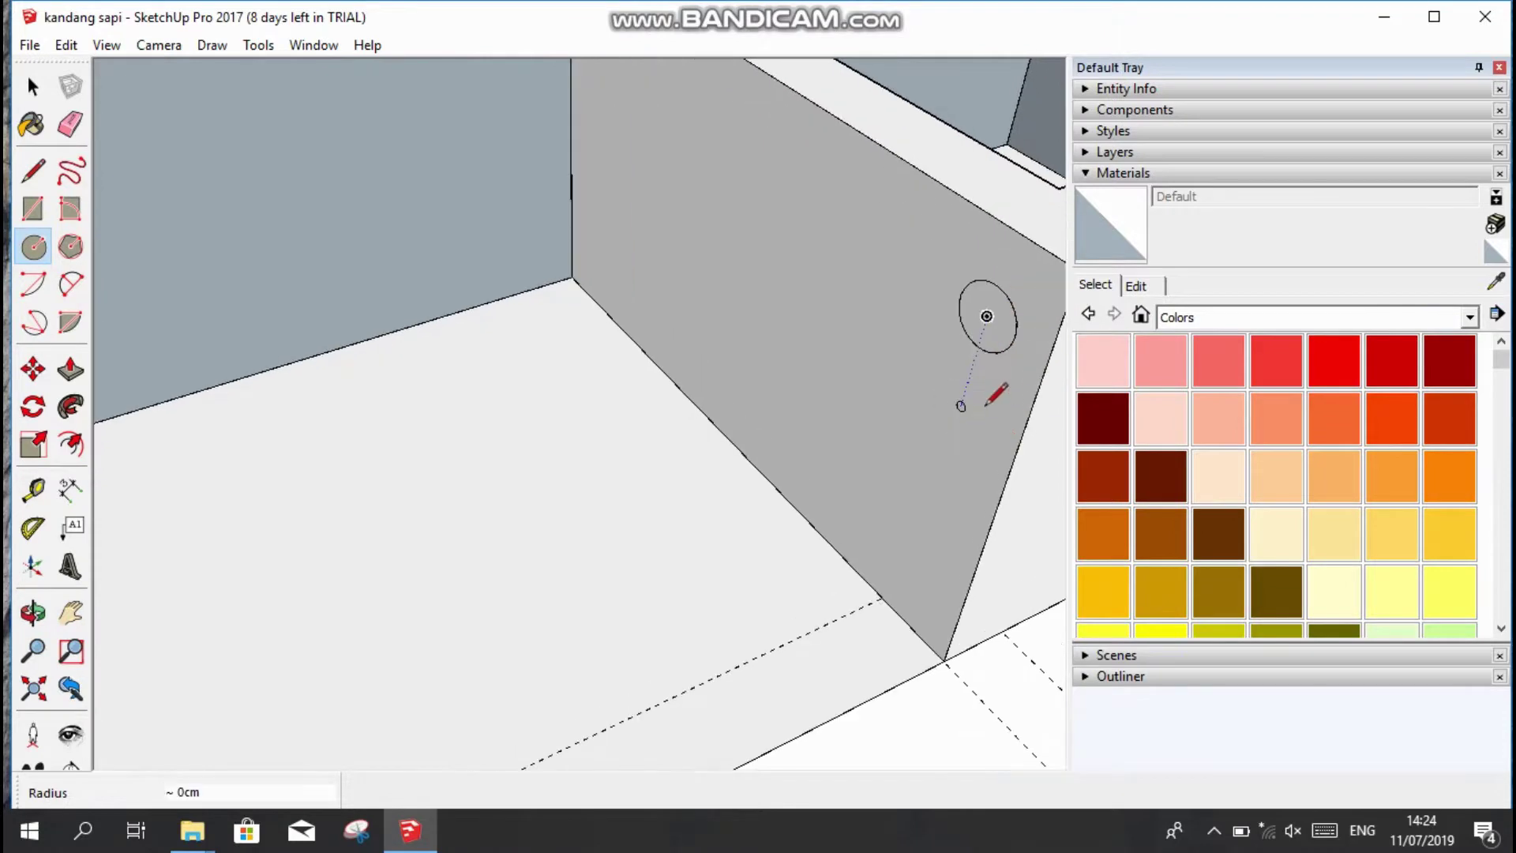
click(921, 519)
scroll(921, 519, down, 5)
scroll(932, 474, up, 5)
key(e)
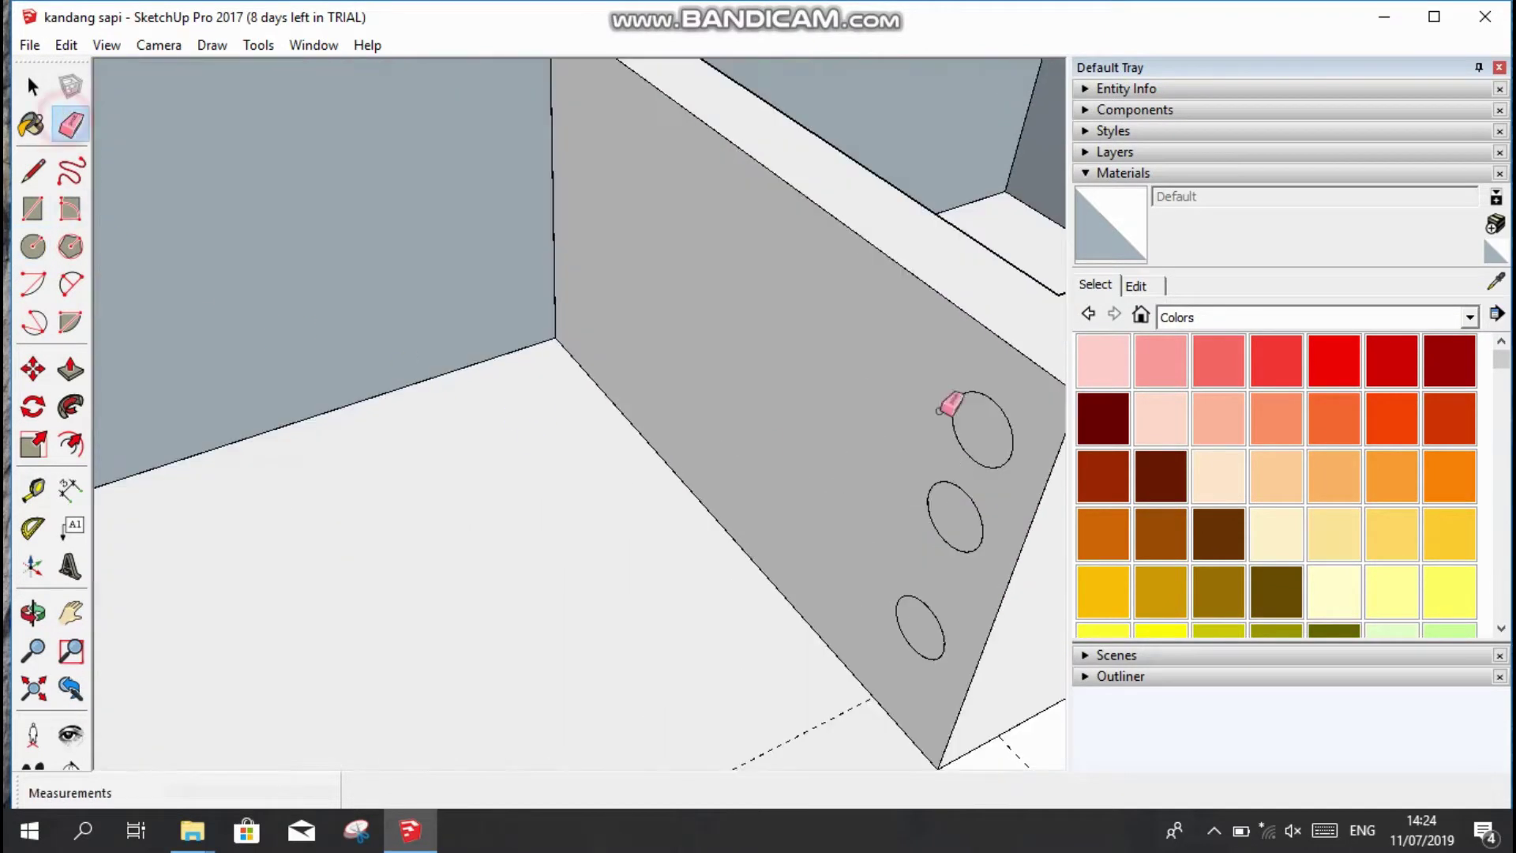
click(33, 248)
click(1000, 434)
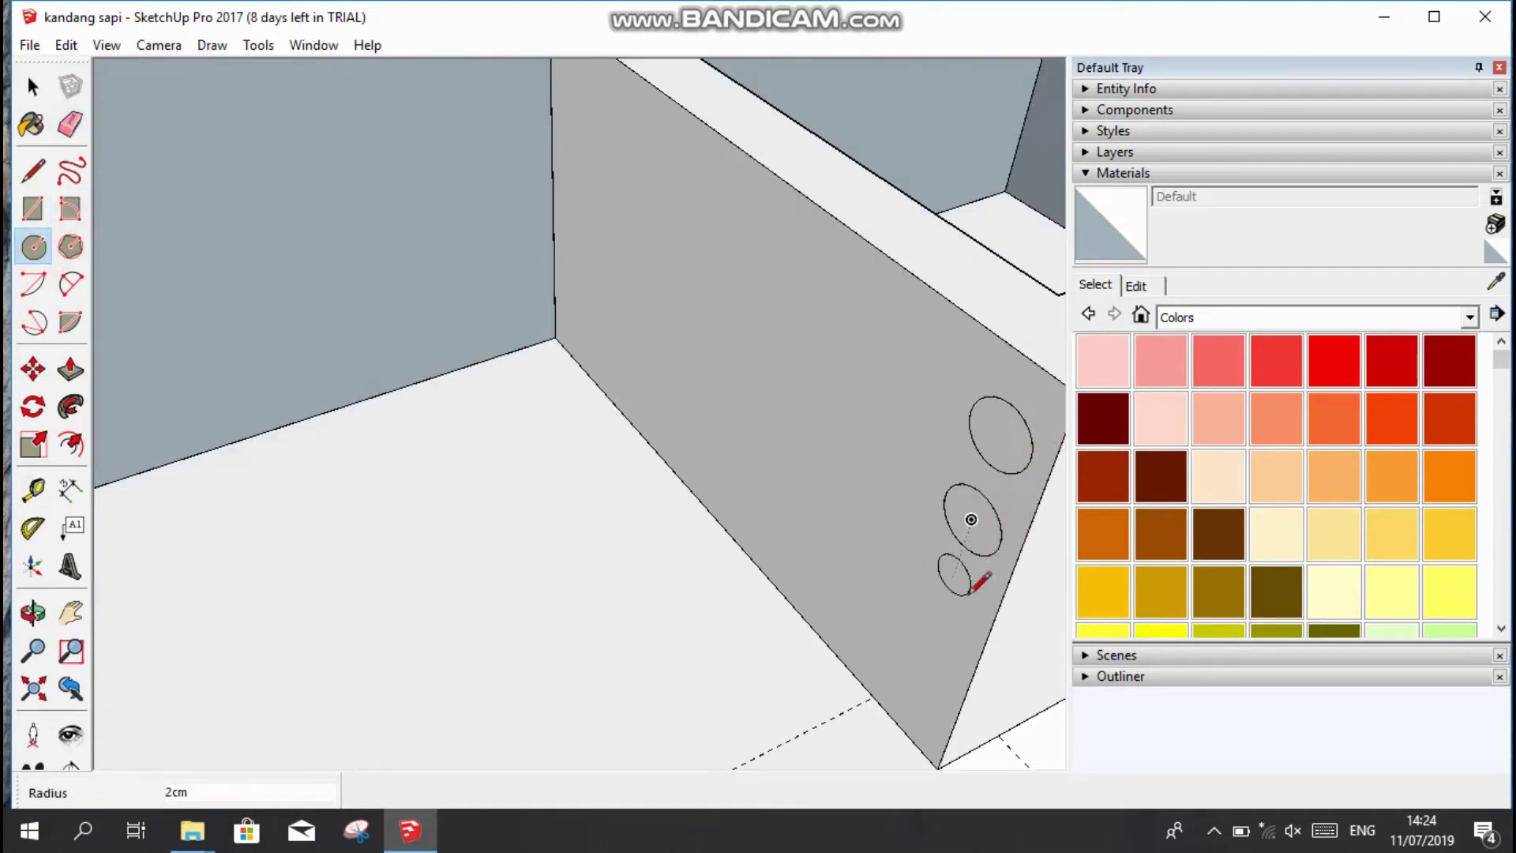
click(981, 582)
scroll(981, 582, down, 4)
Push the three circles into round rods running across the stall to the partition.
key(p)
scroll(305, 582, up, 3)
drag(987, 395, 59, 750)
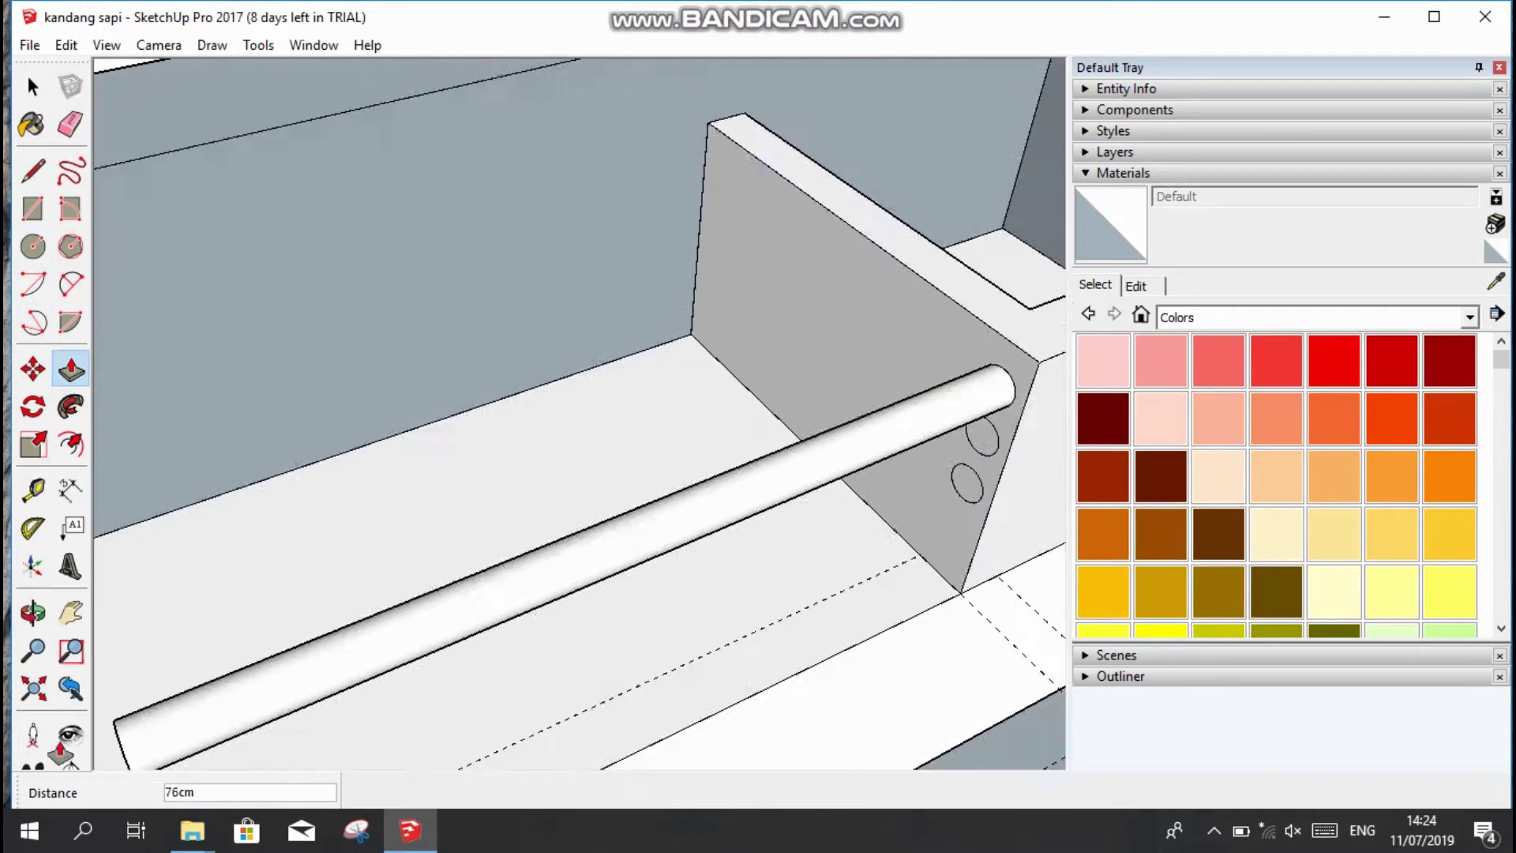
scroll(869, 558, down, 3)
middle_drag(869, 558, 129, 603)
scroll(440, 518, up, 3)
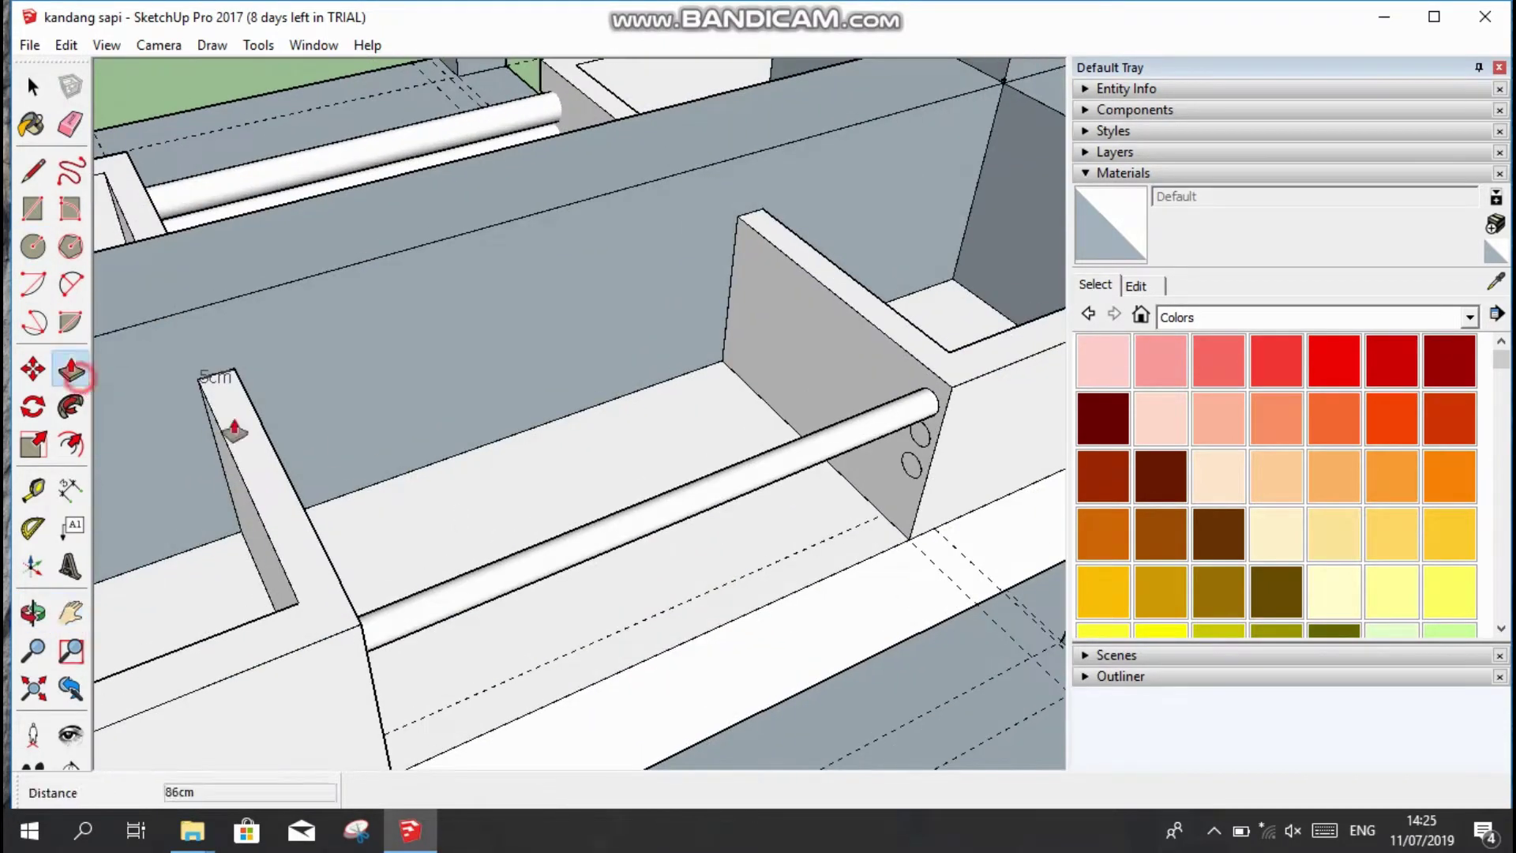
mouse_move(912, 465)
mouse_down()
mouse_move(193, 739)
mouse_move(244, 762)
mouse_up()
scroll(776, 471, down, 4)
With the Tape Measure active, orbit and pan close to the post and rails to mark 84 cm.
scroll(764, 391, up, 4)
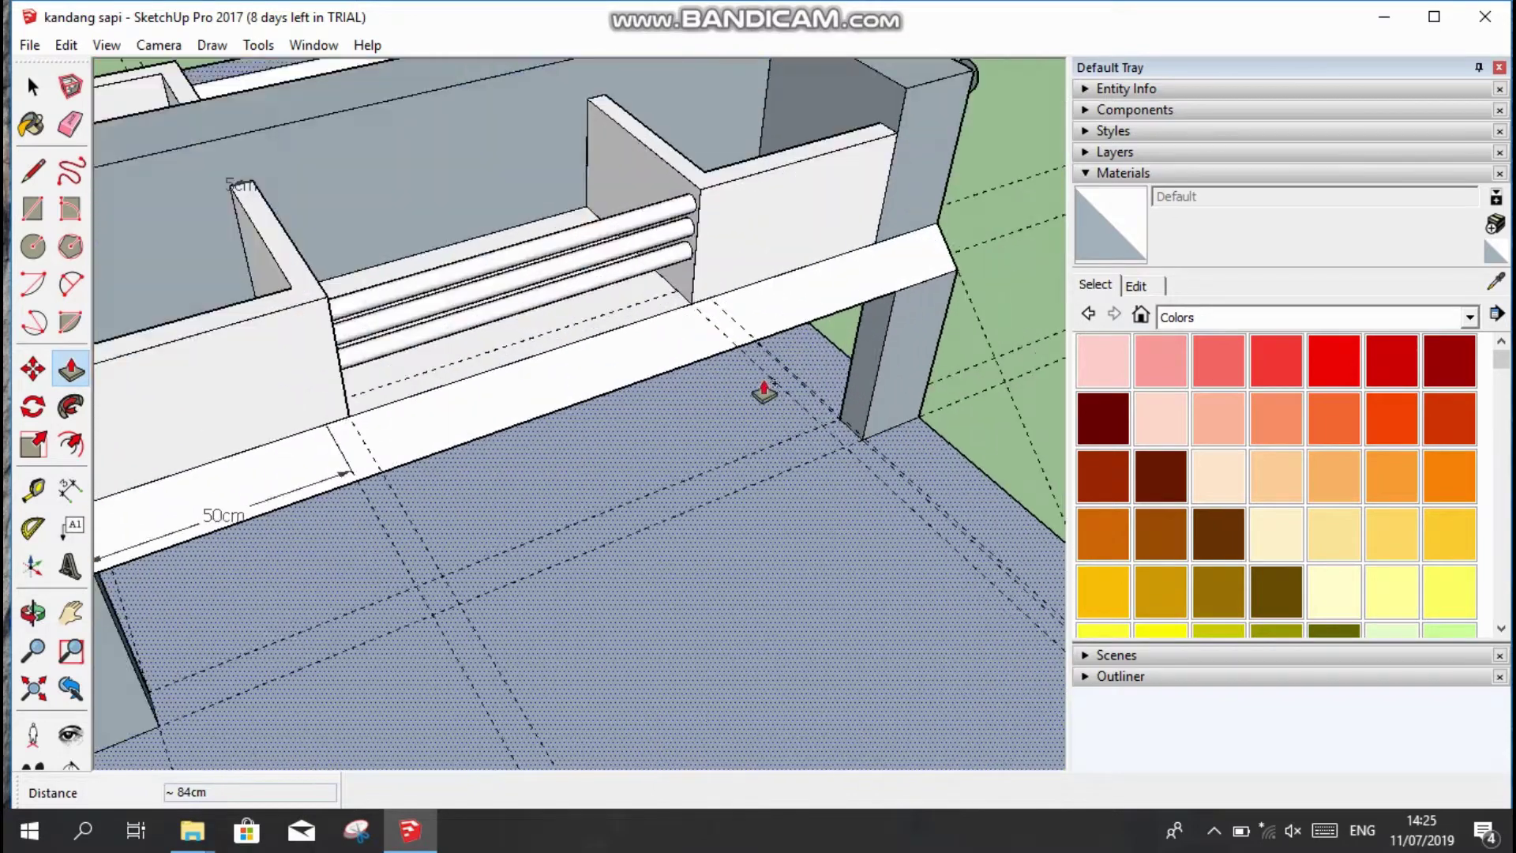
scroll(415, 387, up, 3)
key(t)
click(32, 613)
drag(427, 395, 426, 337)
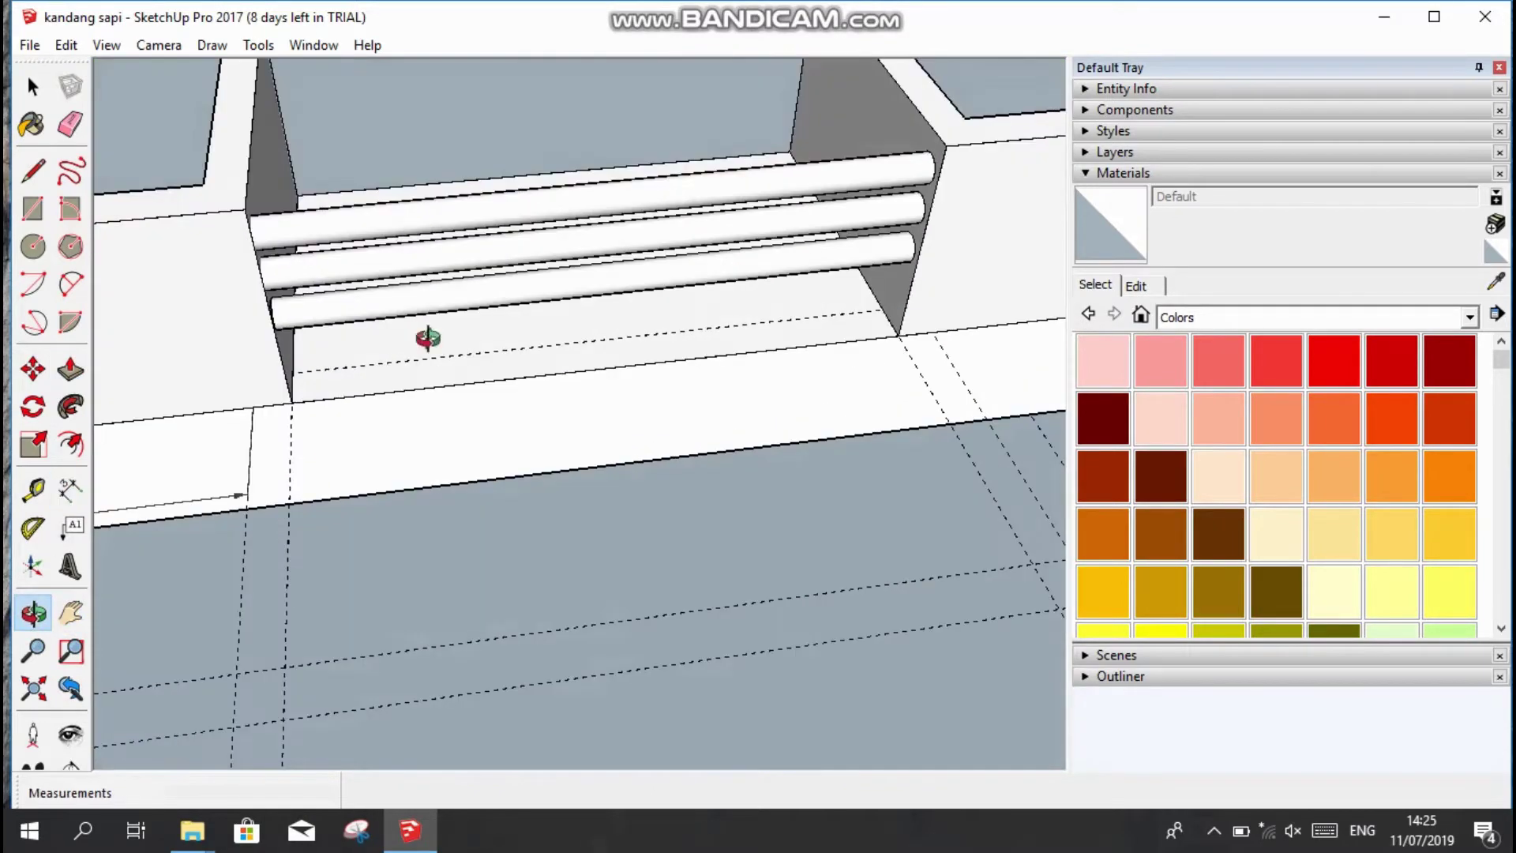
key(t)
scroll(597, 365, up, 3)
shift+middle_drag(597, 364, 406, 261)
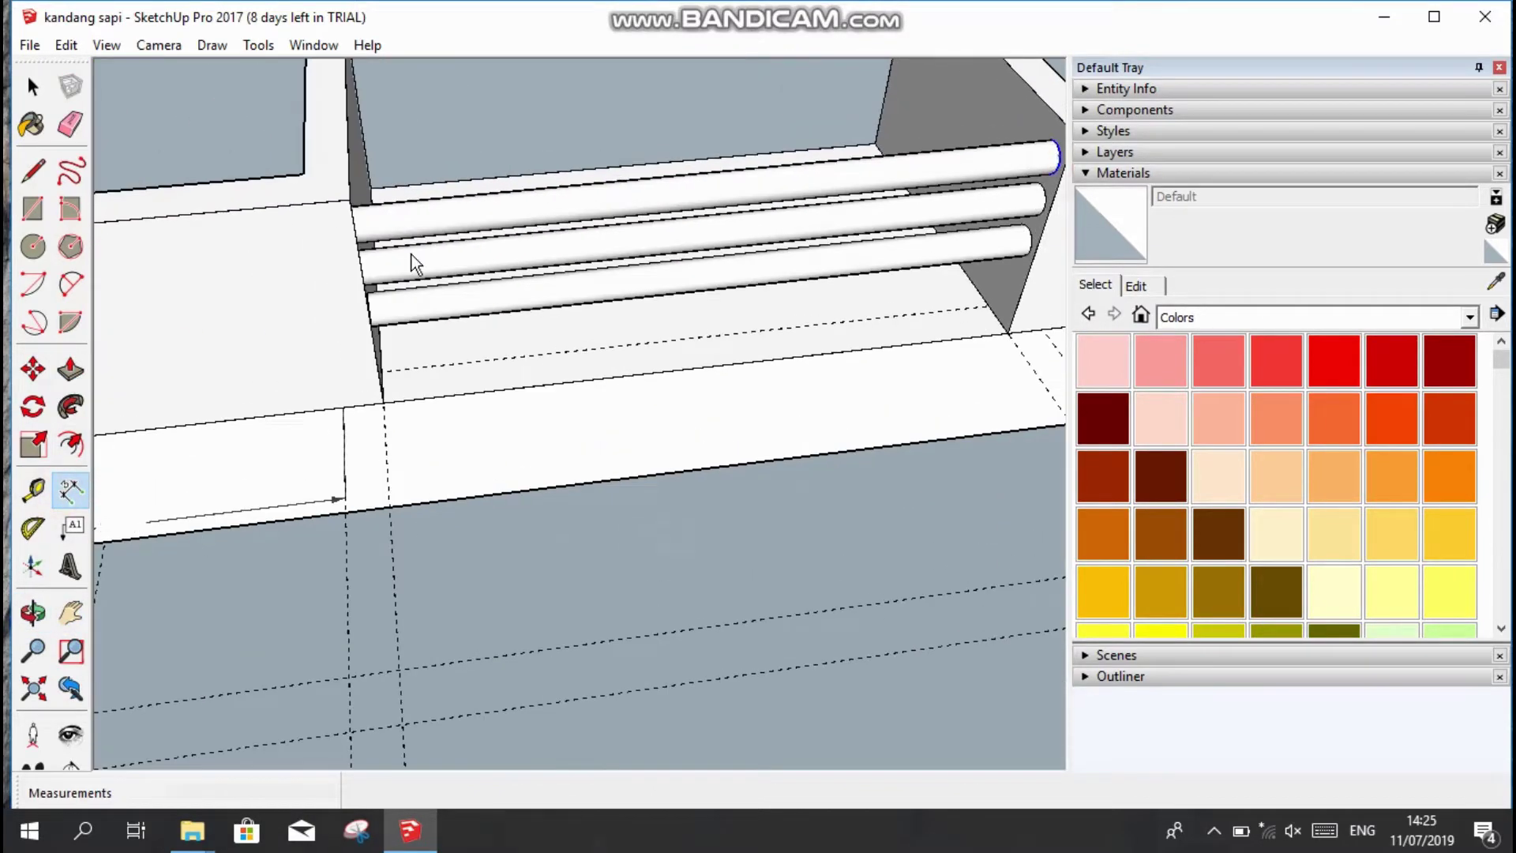
scroll(365, 246, up, 2)
scroll(377, 284, down, 1)
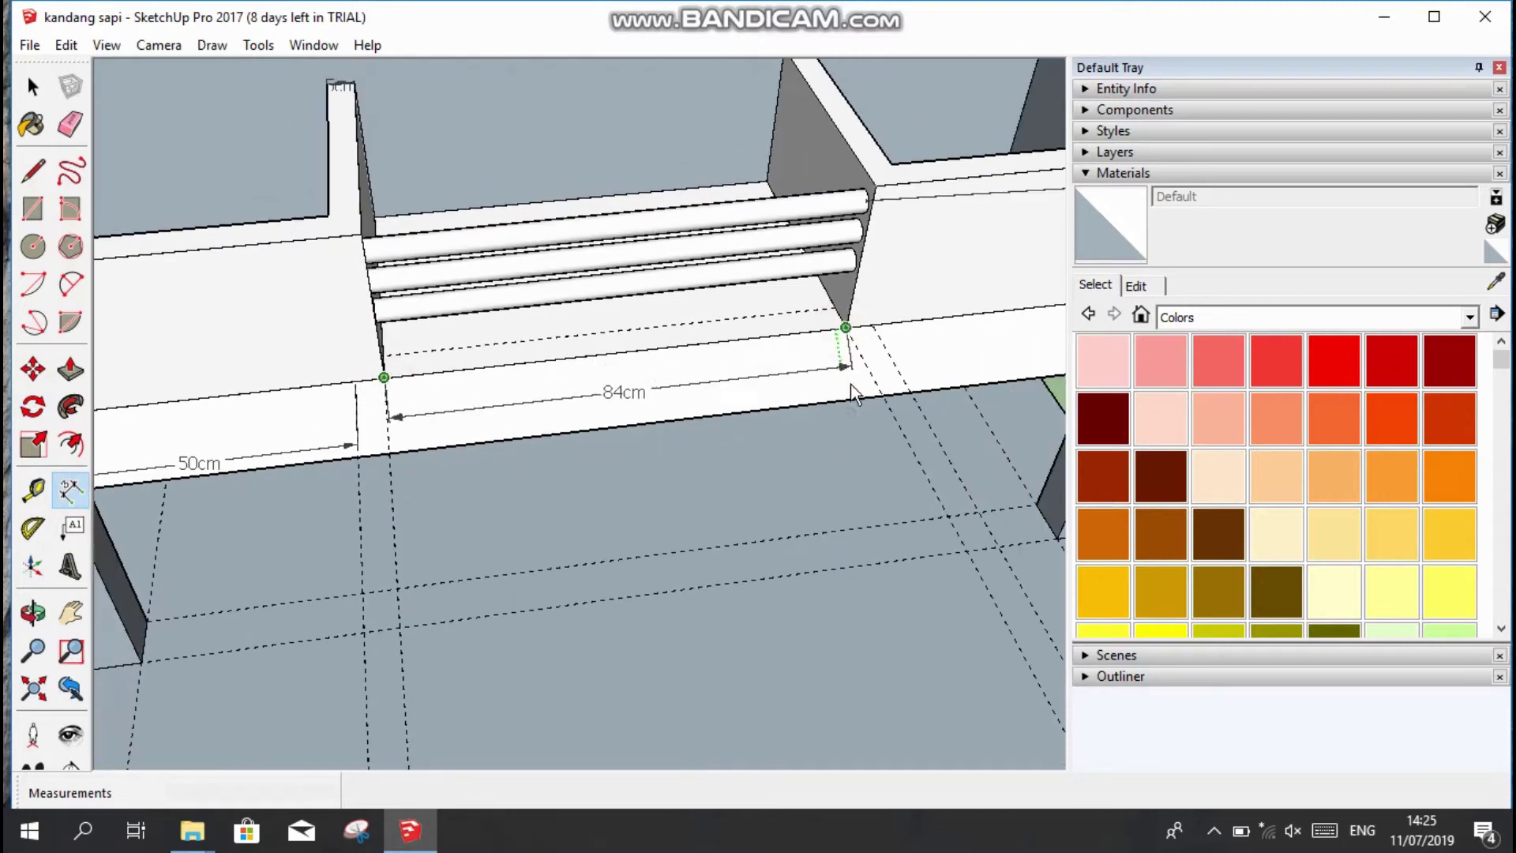
middle_drag(718, 366, 627, 601)
scroll(627, 600, up, 3)
Orbit under the beam to inspect the posts supporting the stalls.
key(l)
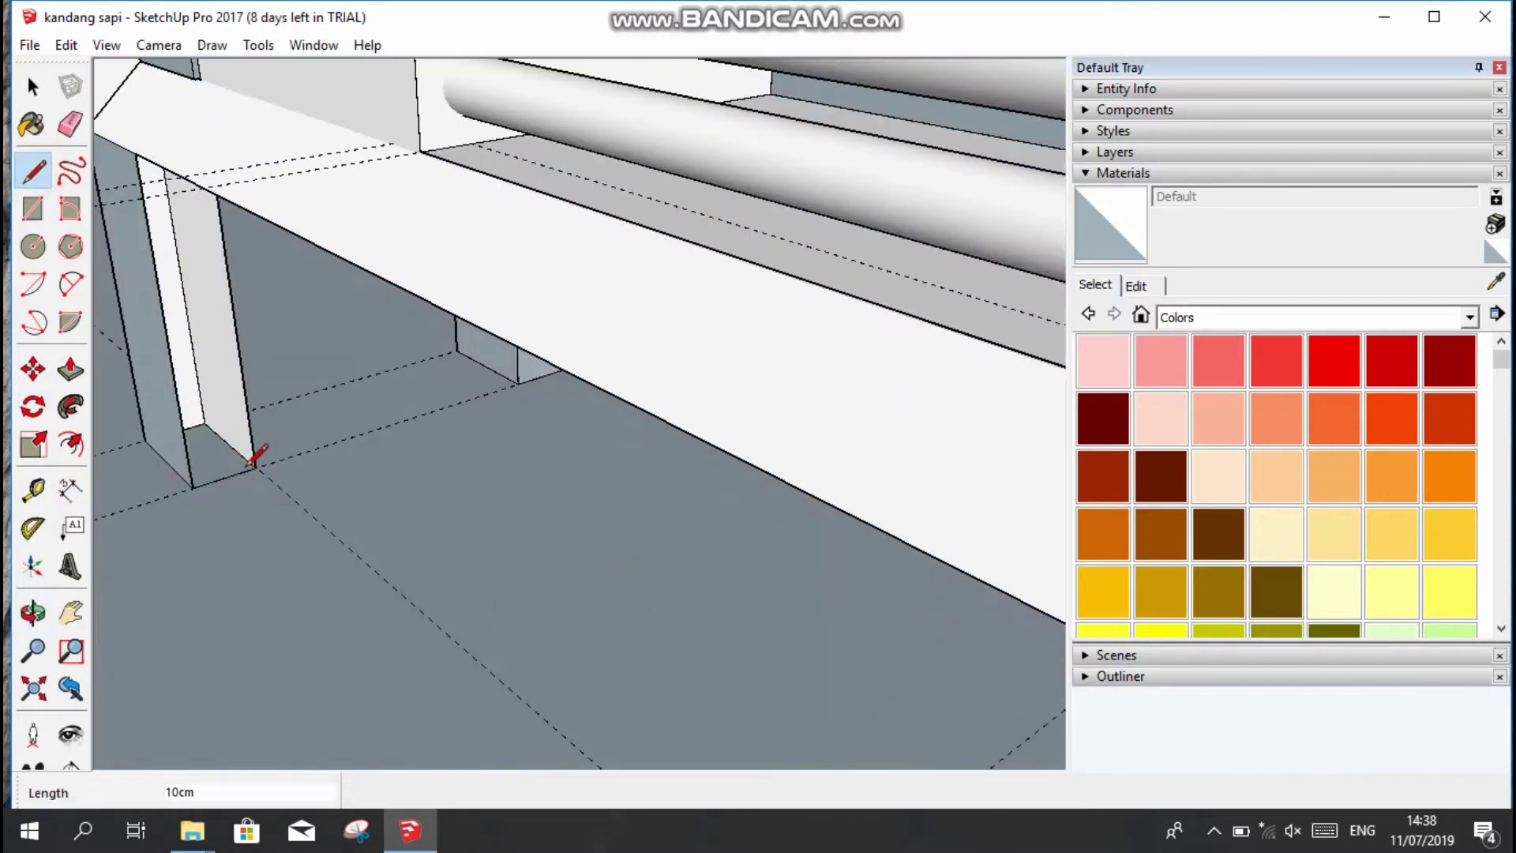
scroll(255, 456, down, 3)
middle_drag(254, 457, 237, 167)
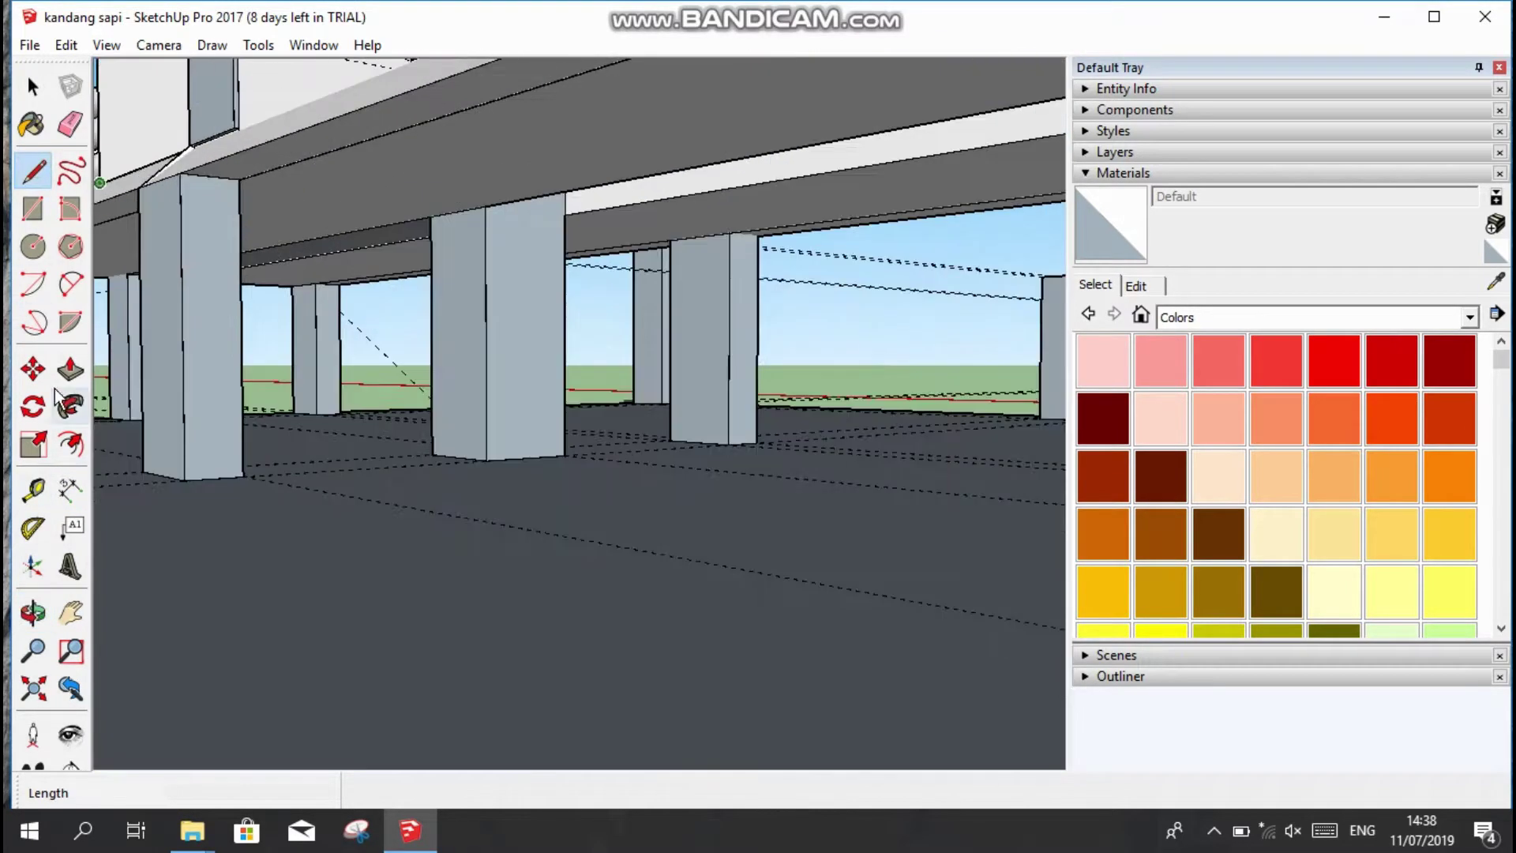
scroll(620, 457, down, 3)
middle_drag(613, 496, 312, 377)
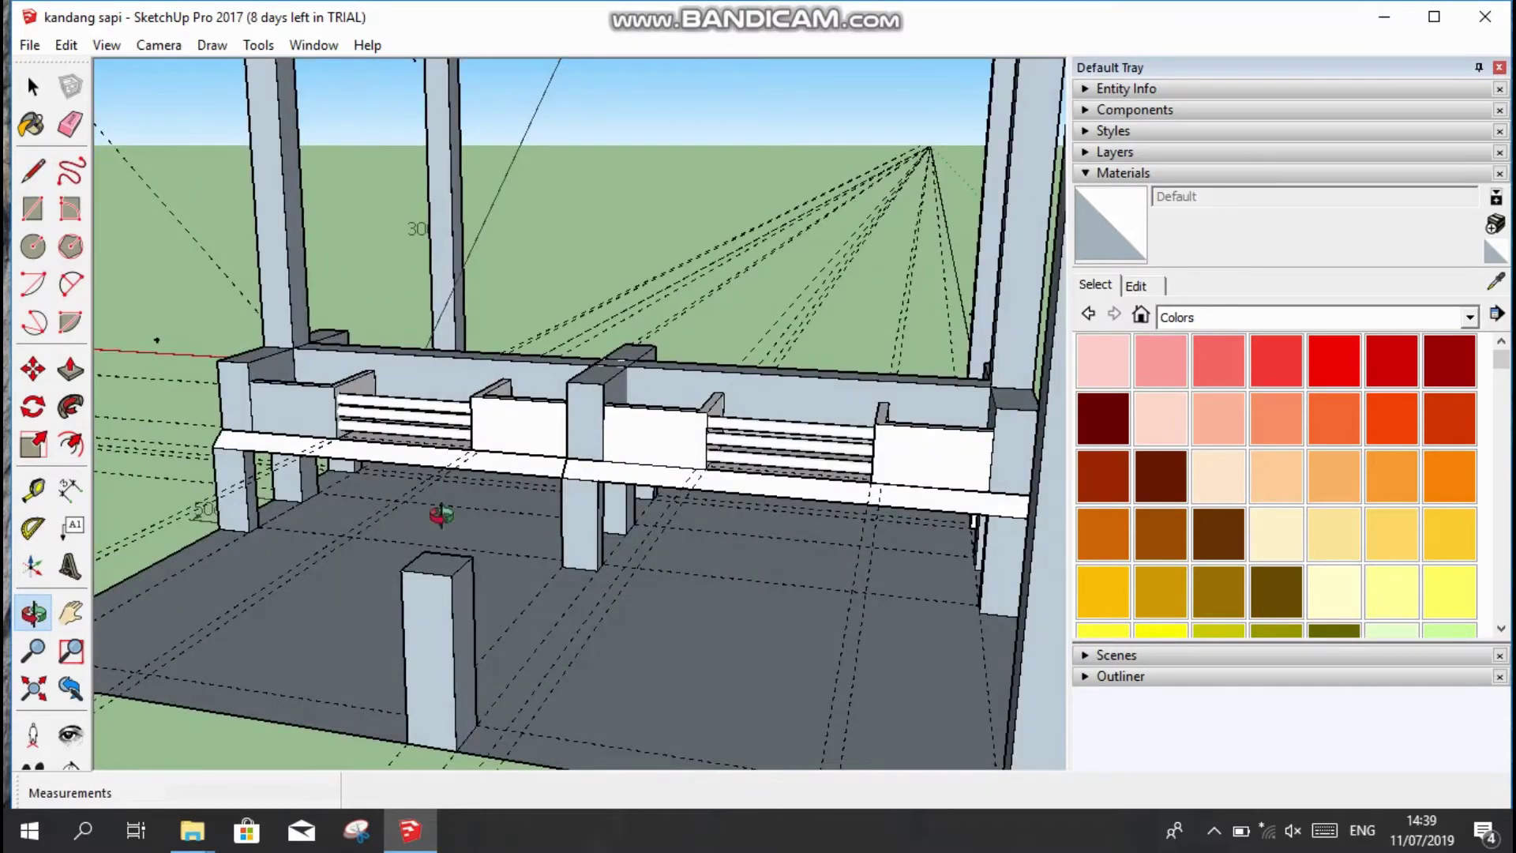
scroll(441, 515, up, 5)
key(e)
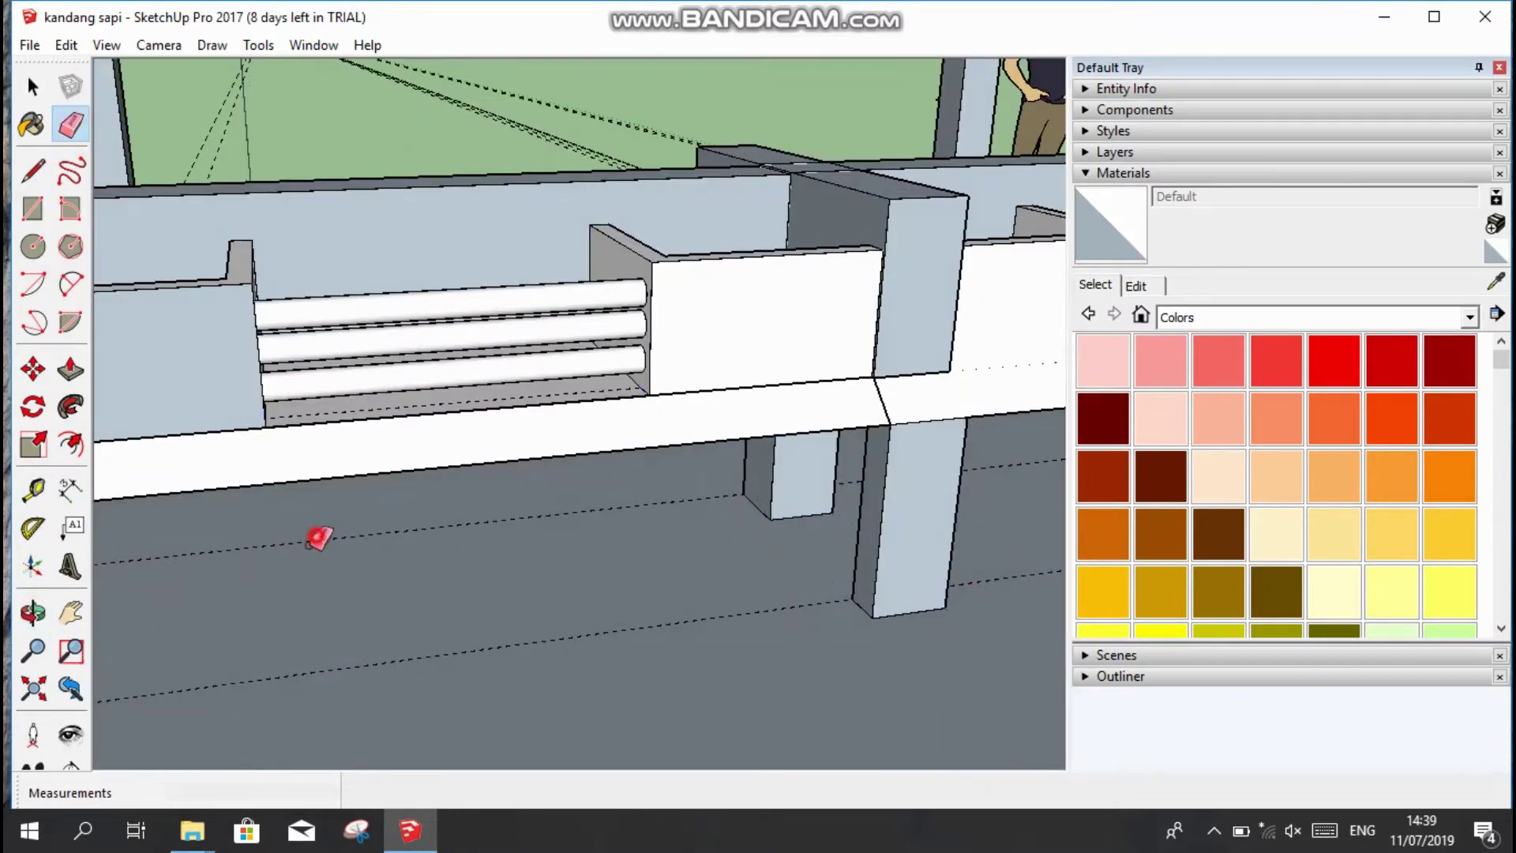
scroll(580, 632, down, 3)
scroll(869, 628, down, 3)
scroll(821, 632, up, 5)
Dimension the post beneath the stall beam from top to base as 100cm.
click(69, 489)
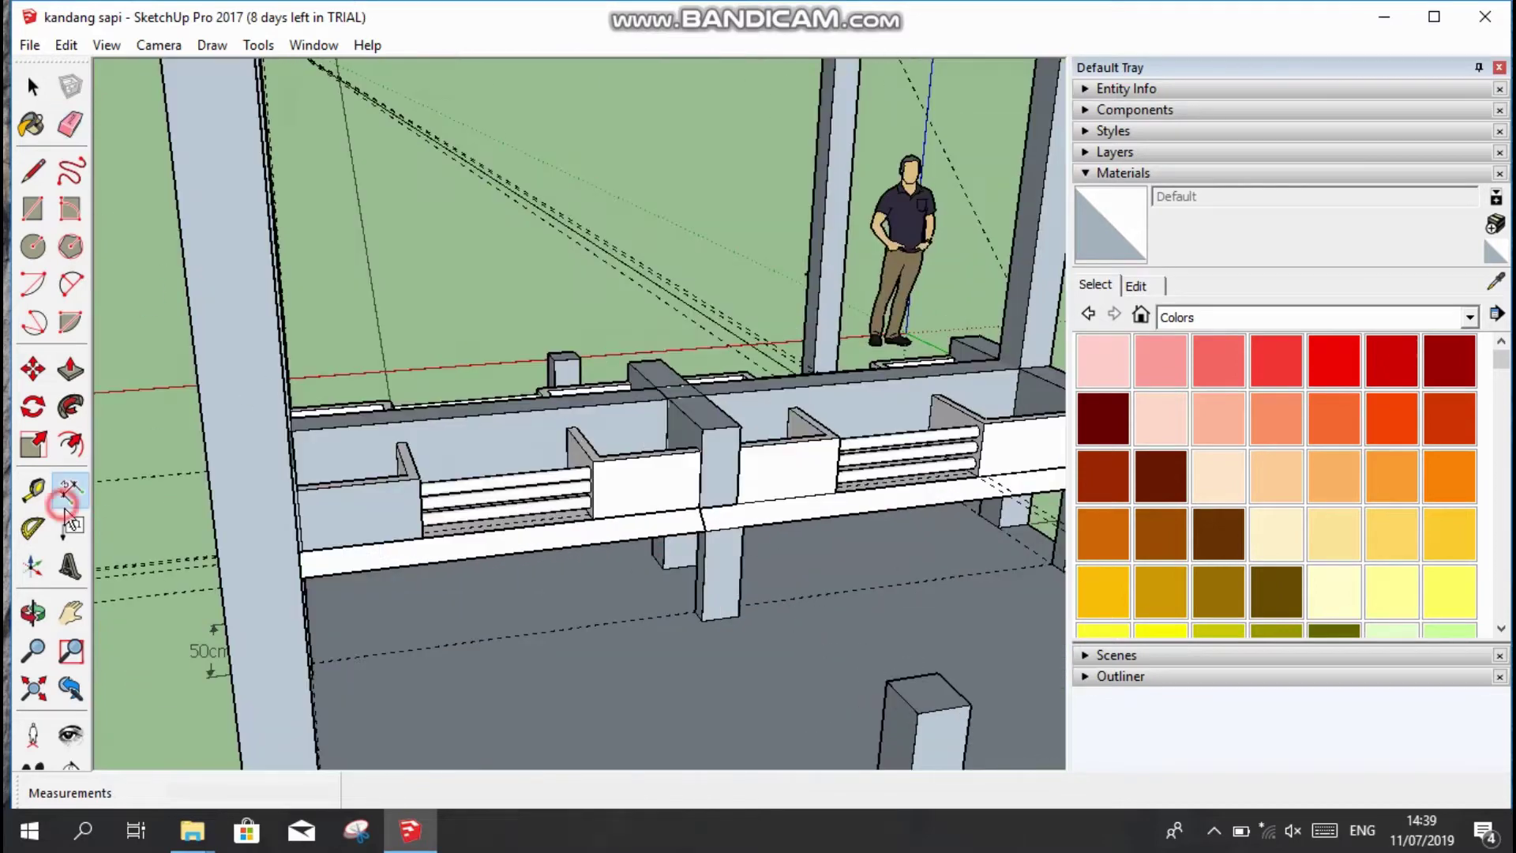
scroll(704, 405, up, 2)
scroll(667, 758, down, 1)
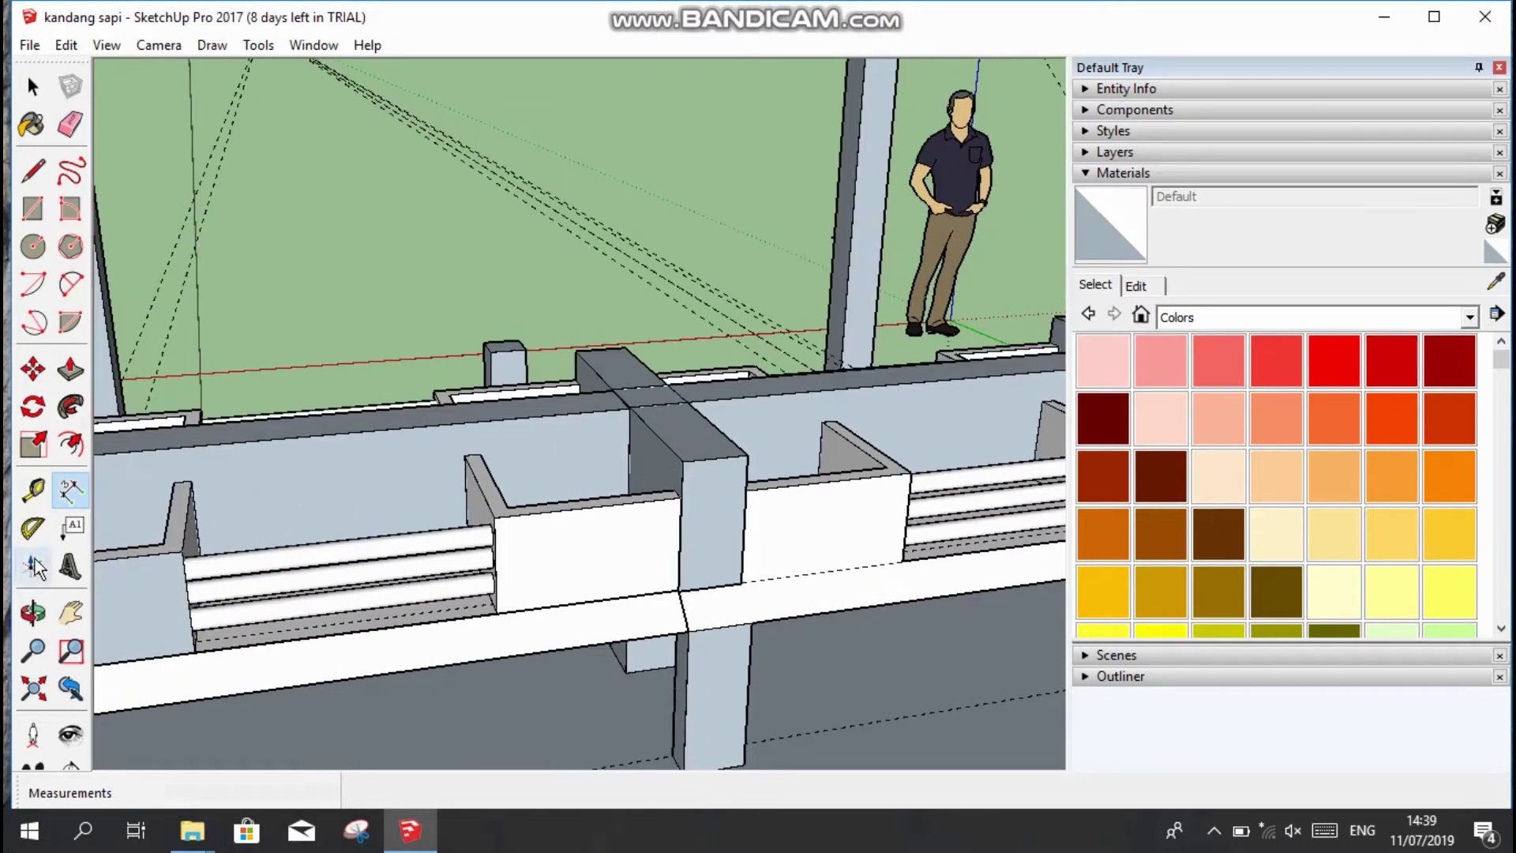
middle_drag(426, 553, 454, 585)
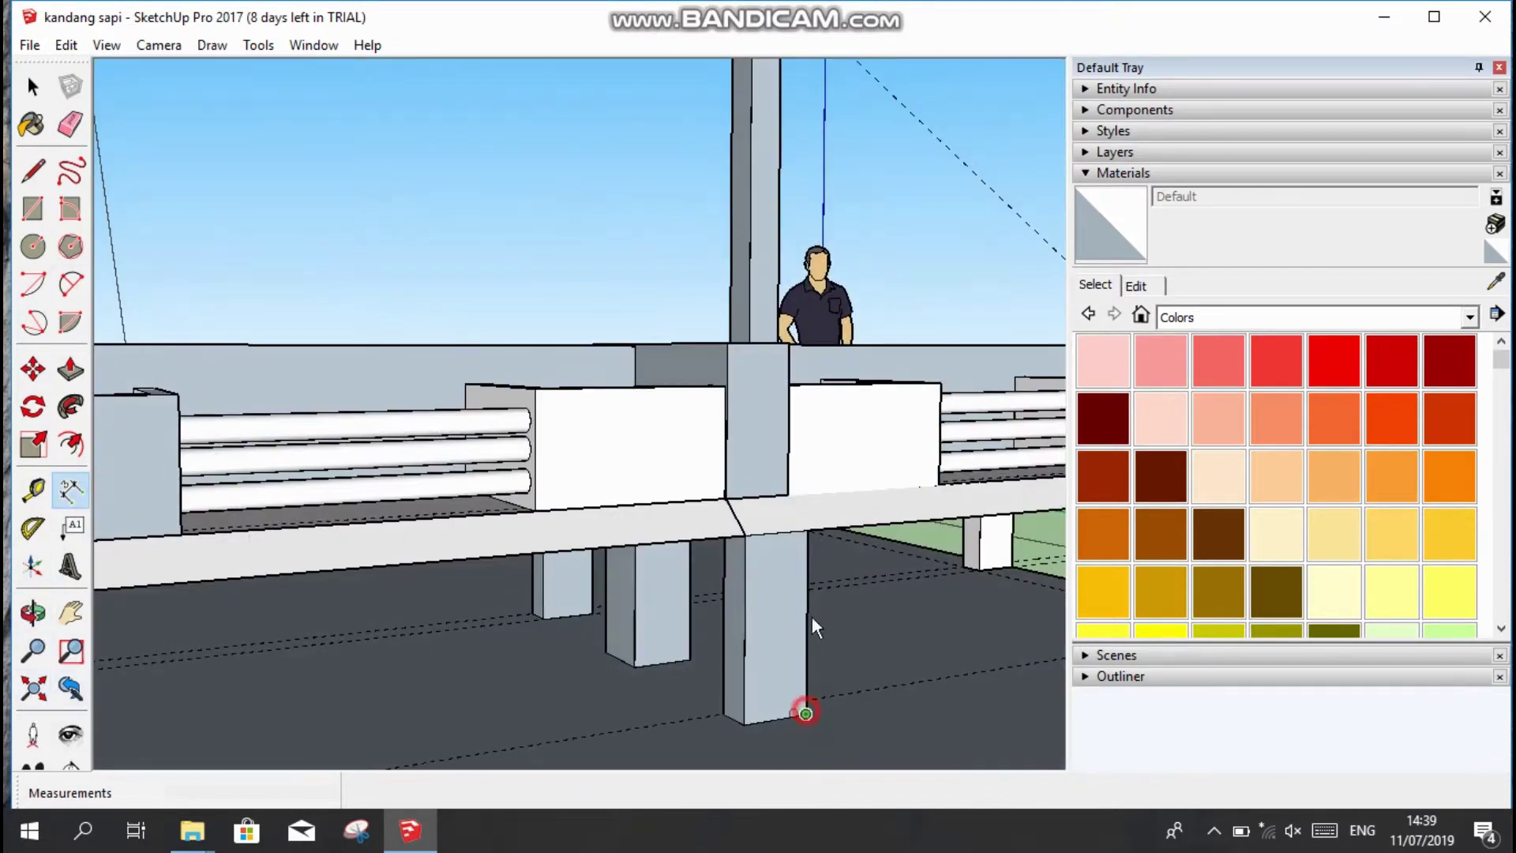
scroll(798, 352, up, 2)
scroll(795, 362, down, 2)
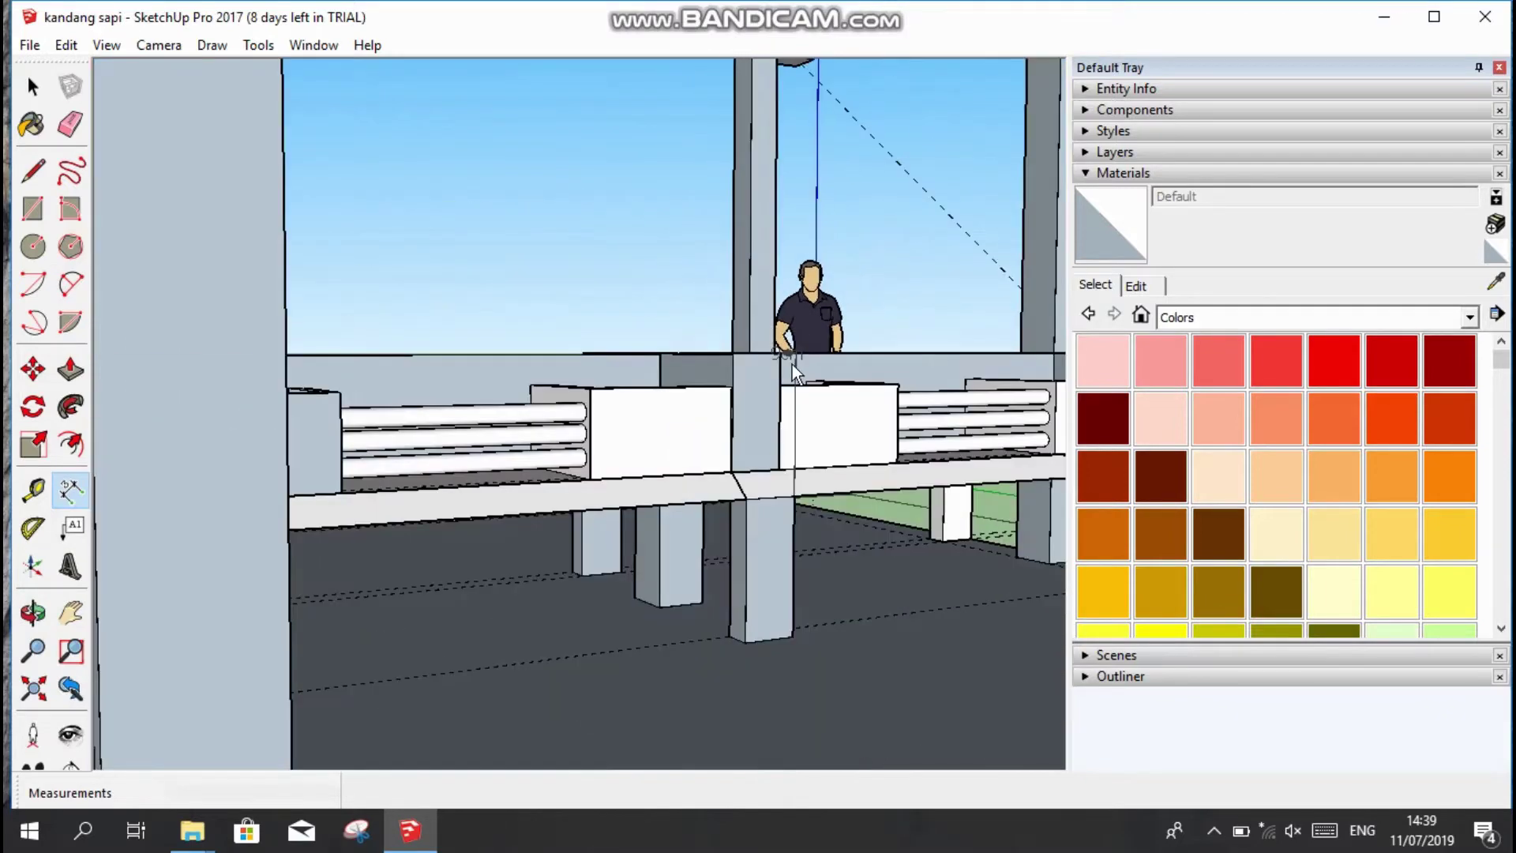
click(781, 353)
click(792, 636)
click(822, 360)
scroll(833, 349, down, 3)
click(33, 612)
mouse_move(338, 626)
mouse_down()
mouse_move(629, 557)
mouse_move(103, 624)
mouse_up()
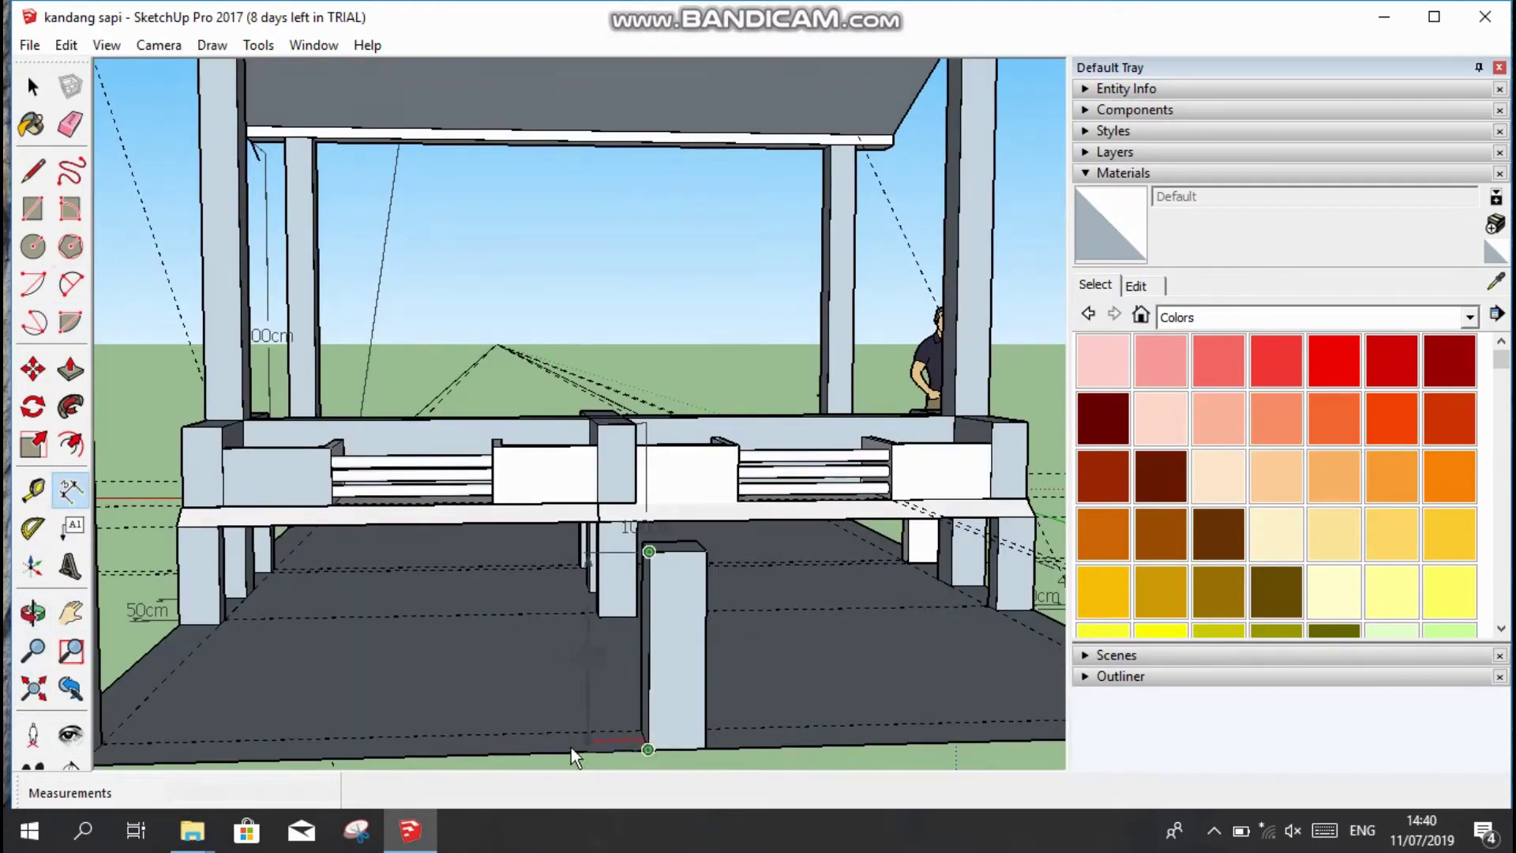
Raise the short post's top face by 20 with Push/Pull.
key(p)
scroll(675, 522, up, 2)
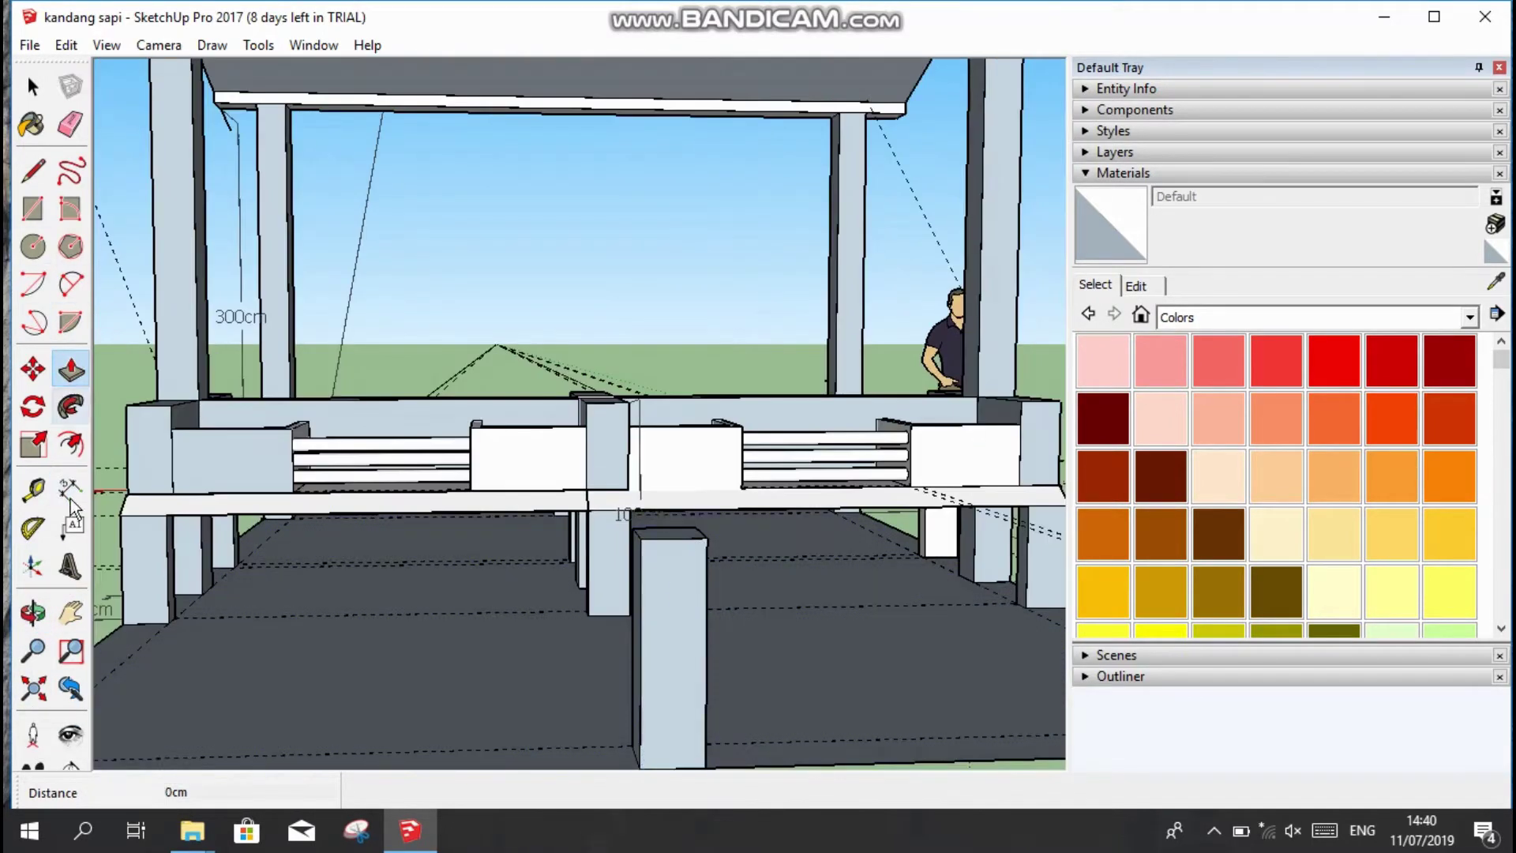
click(70, 490)
click(641, 539)
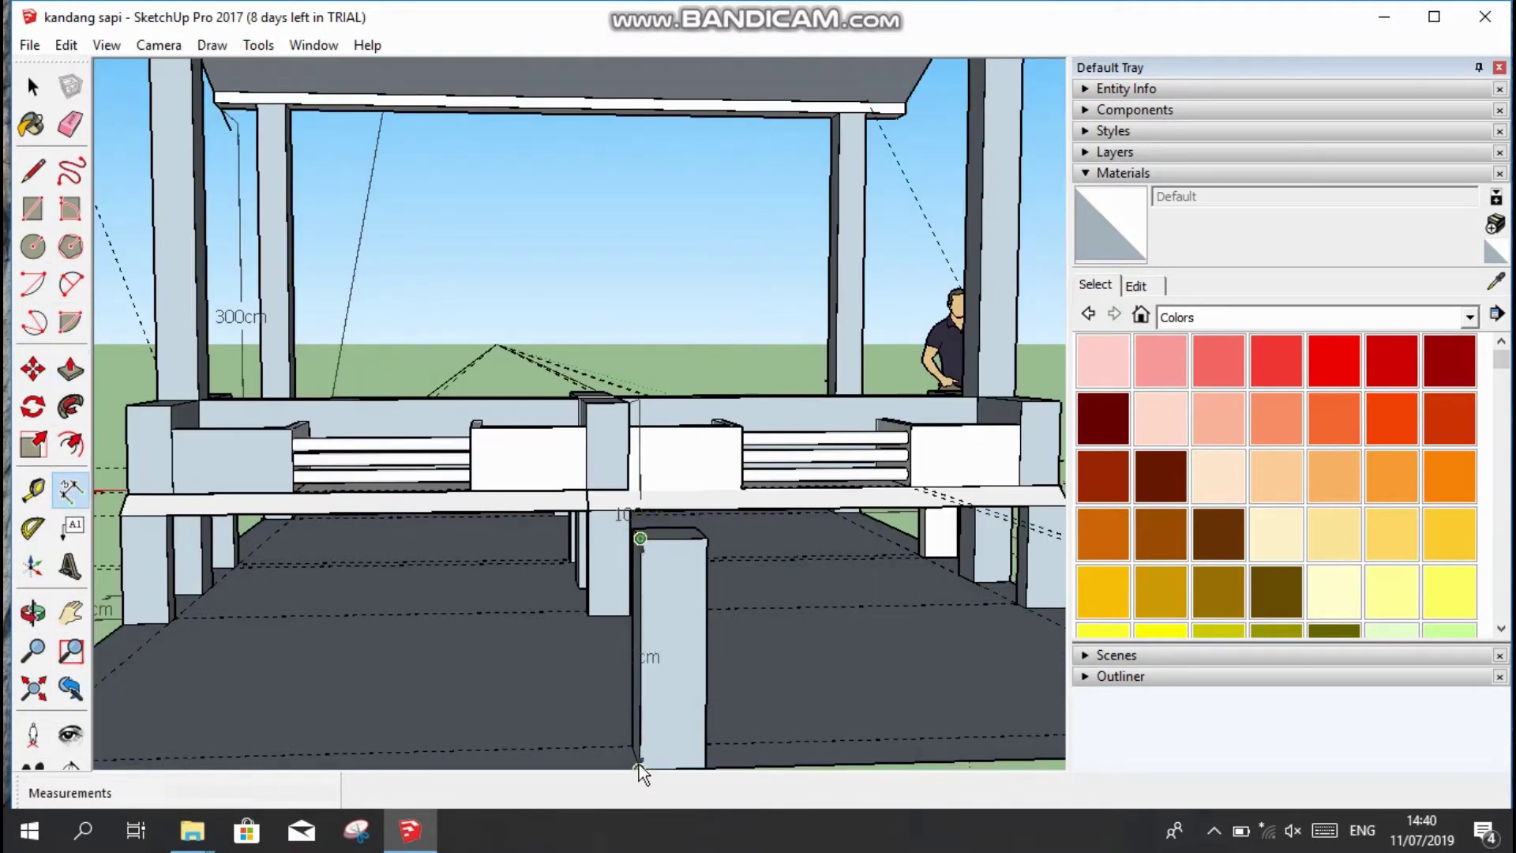
click(1450, 360)
scroll(667, 395, up, 3)
scroll(679, 474, up, 3)
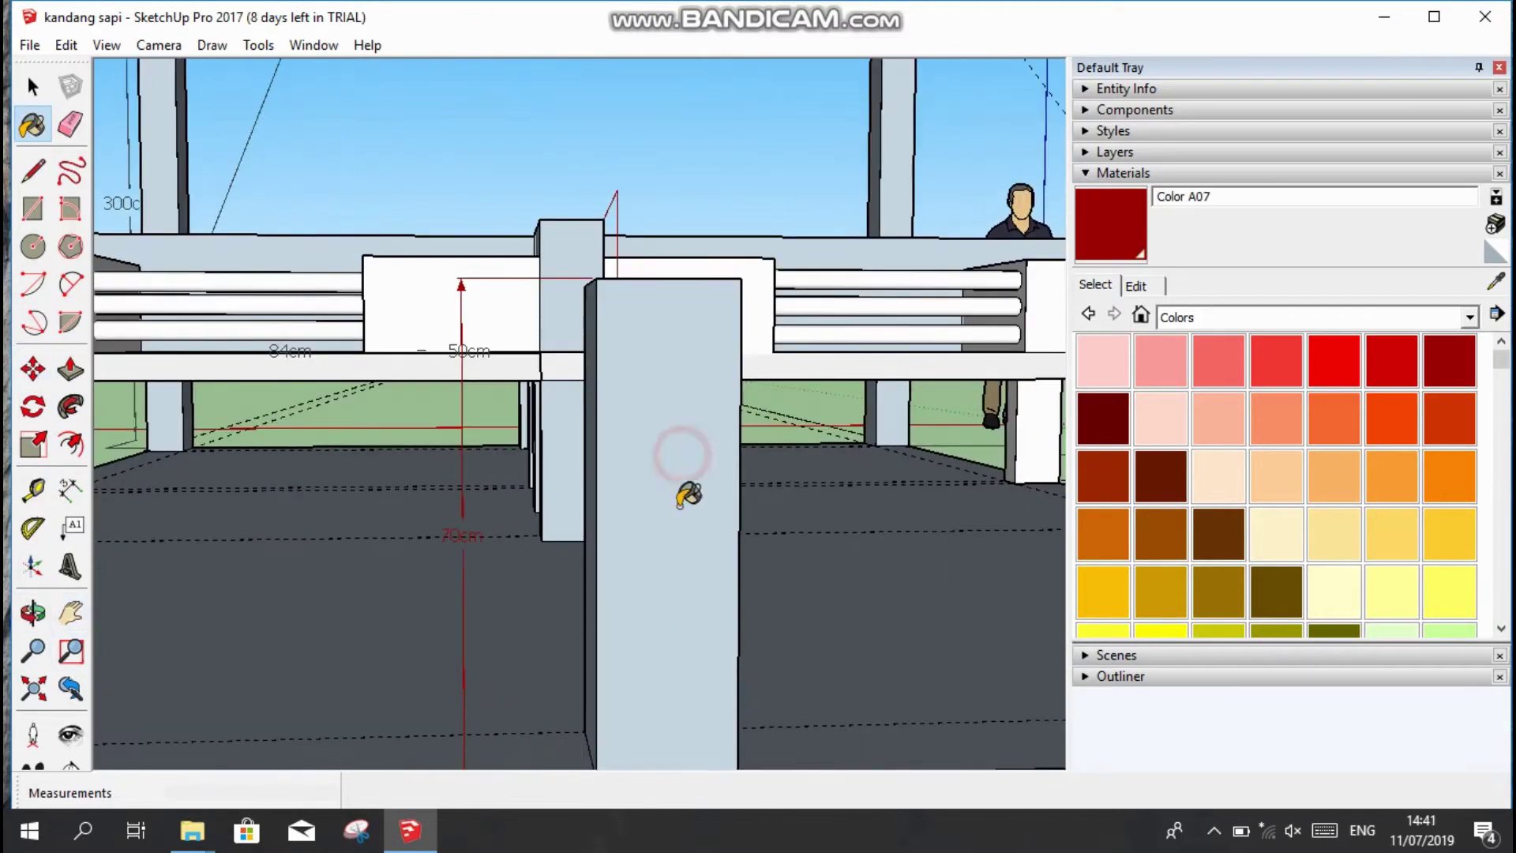
middle_drag(193, 559, 237, 505)
key(p)
text(20)
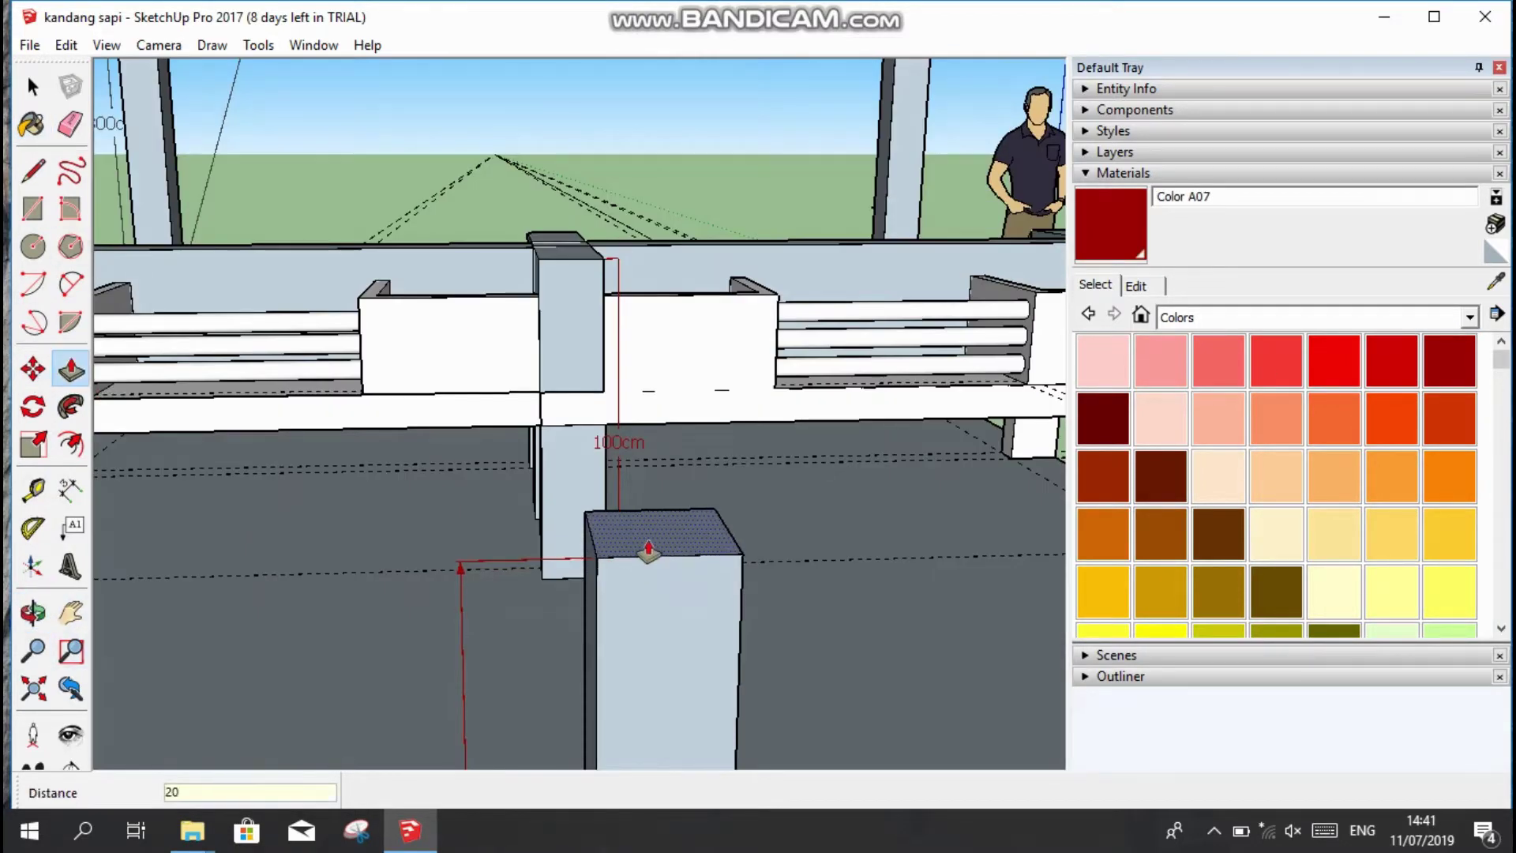
key(Return)
Extrude the short post's top again so it stands 100cm tall.
mouse_move(648, 549)
middle_down()
mouse_move(245, 572)
mouse_move(342, 666)
middle_up()
key(e)
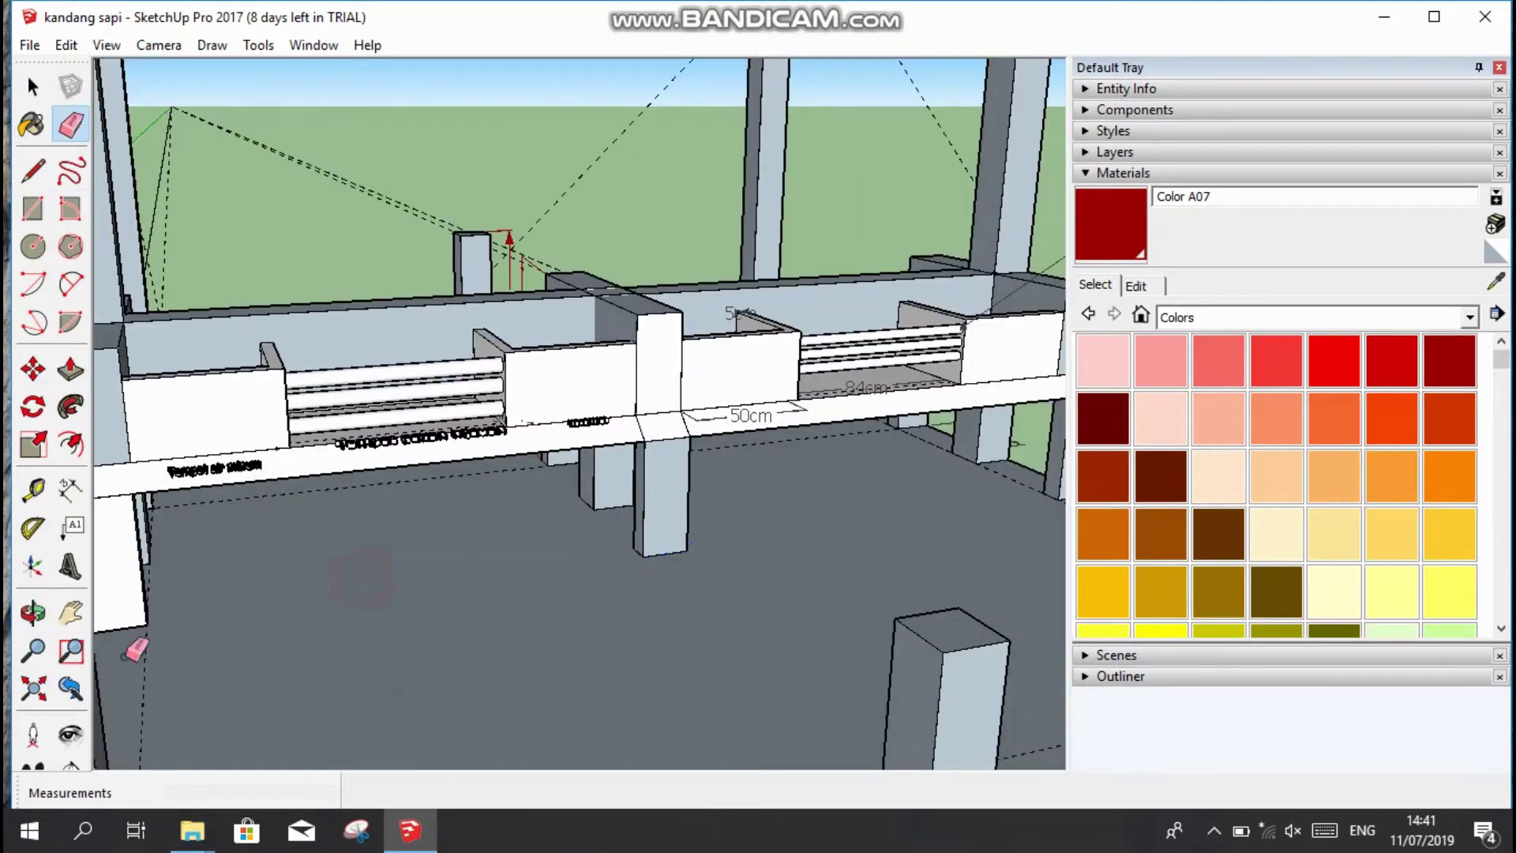
scroll(584, 608, down, 3)
scroll(457, 230, down, 2)
scroll(237, 203, down, 2)
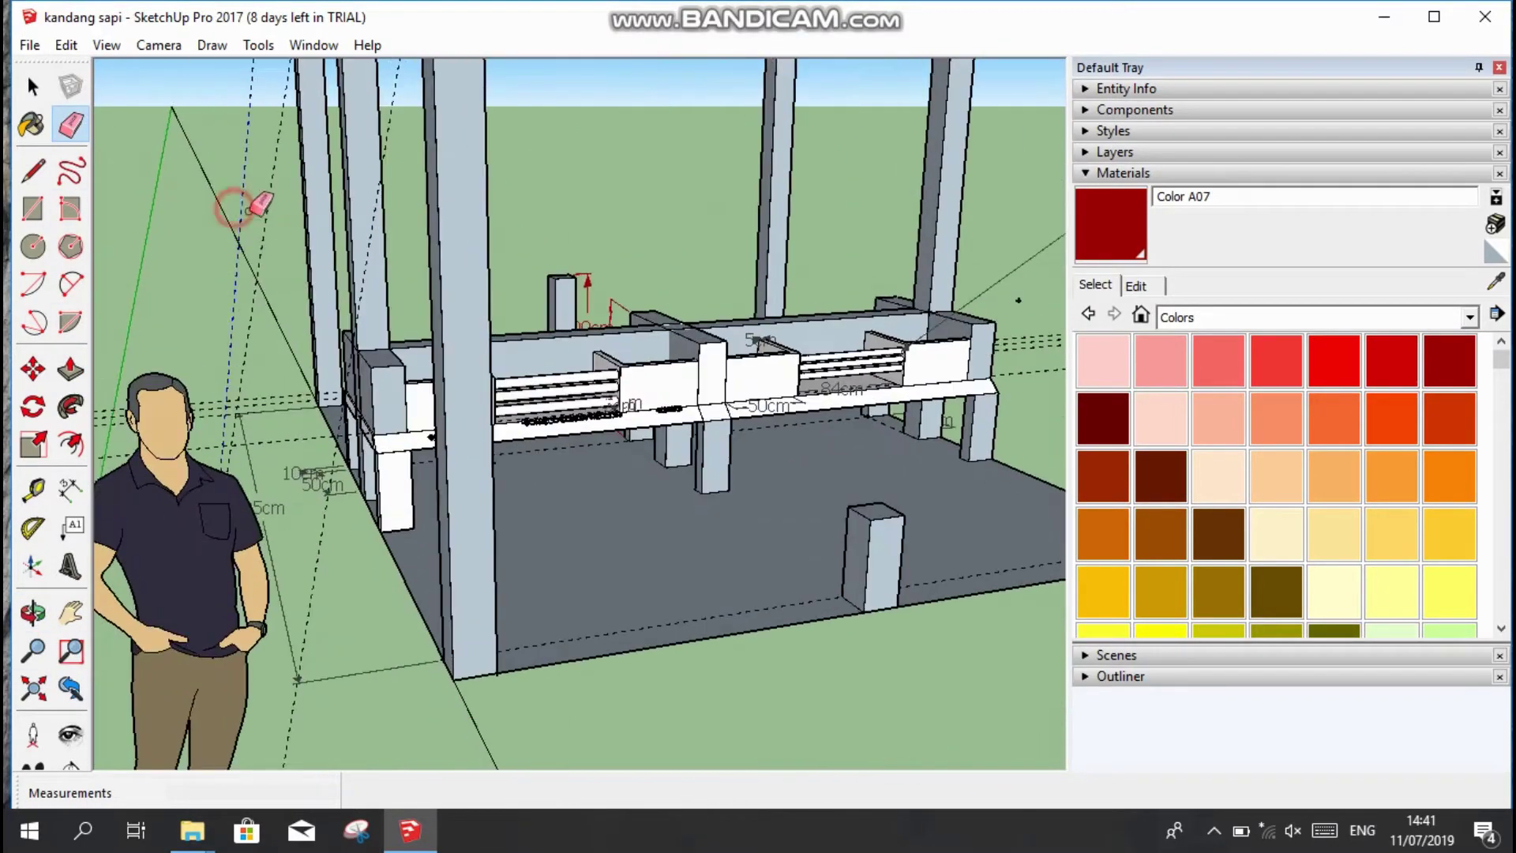
scroll(612, 363, up, 5)
scroll(612, 363, down, 5)
scroll(679, 493, up, 5)
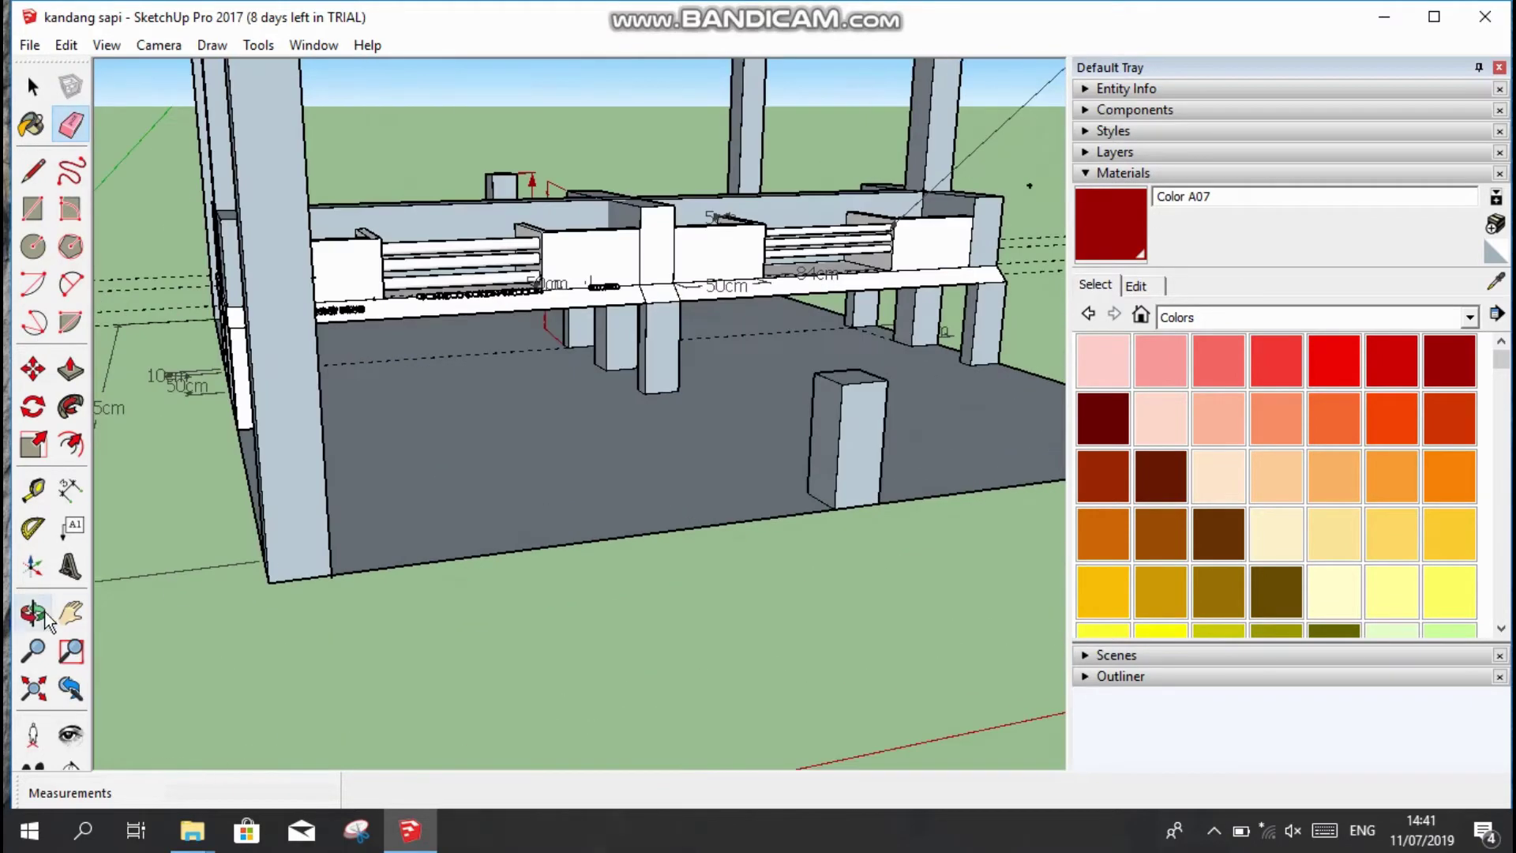
click(70, 490)
key(p)
click(857, 356)
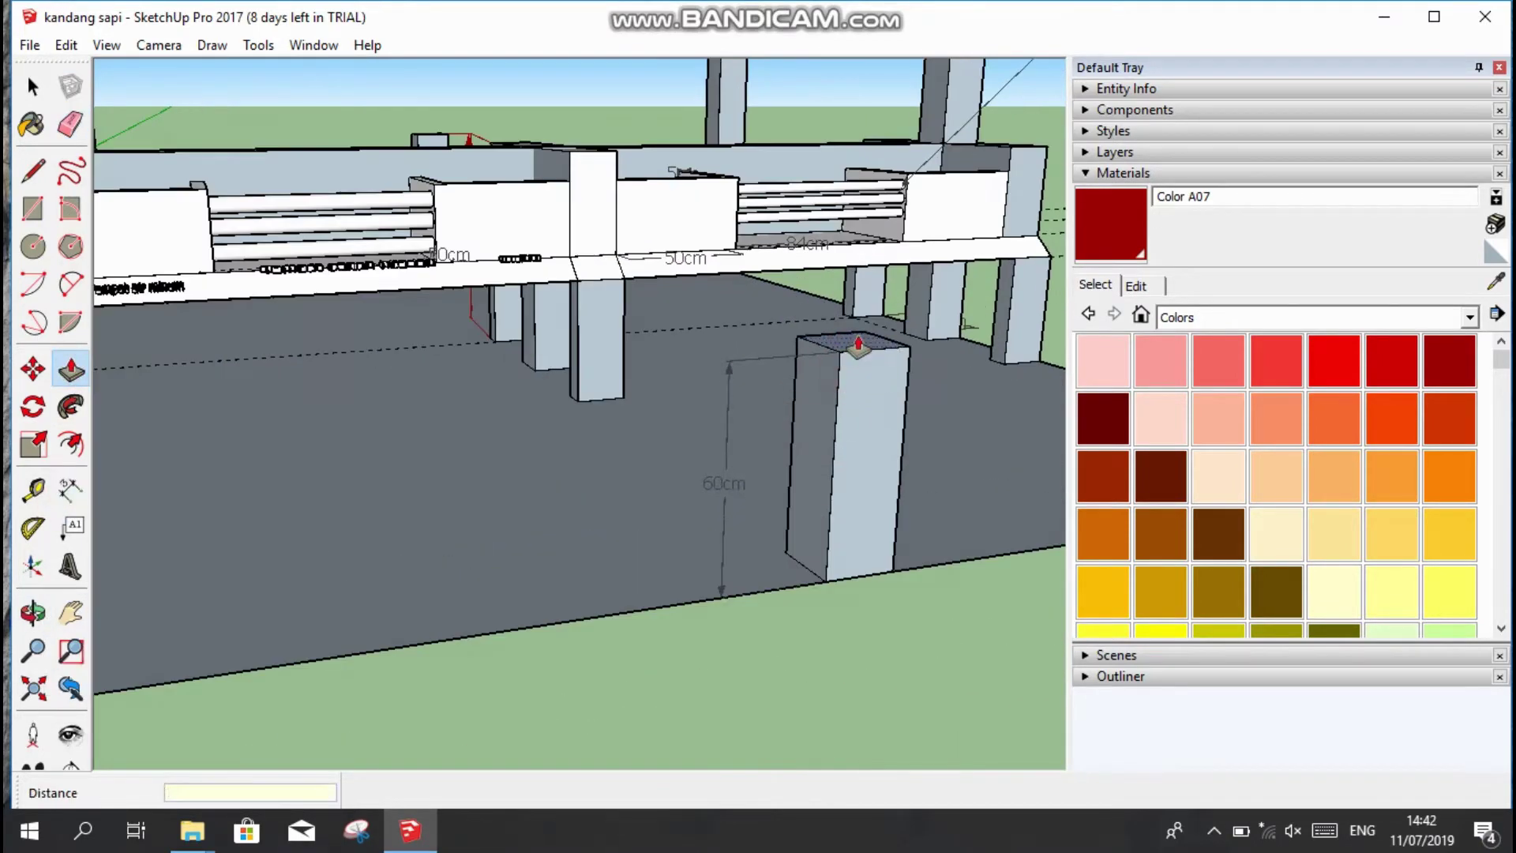
scroll(853, 347, down, 3)
click(75, 134)
scroll(623, 399, up, 5)
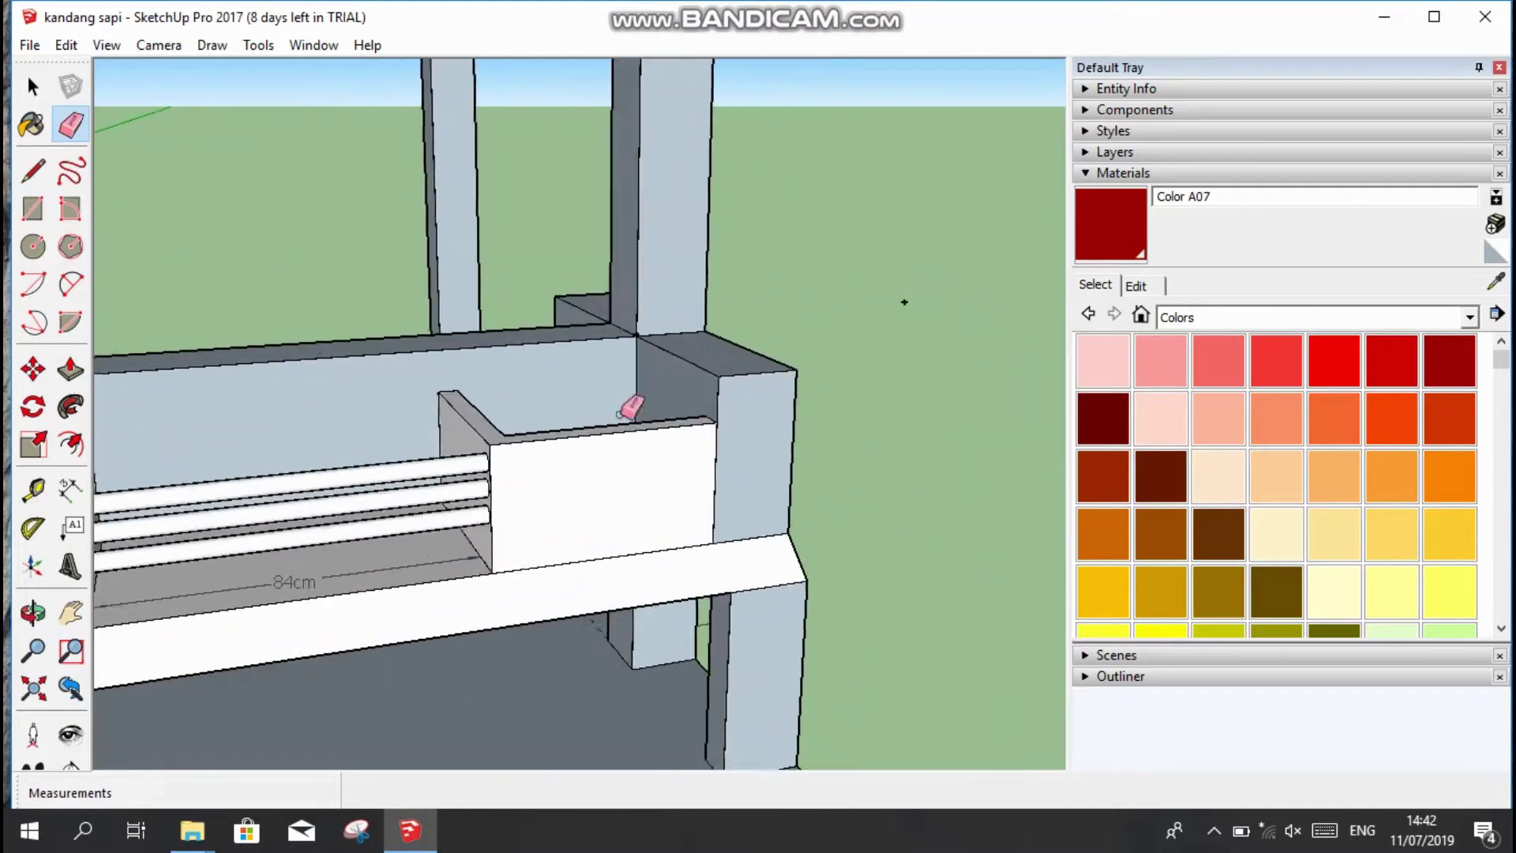
mouse_move(624, 400)
middle_down()
mouse_move(582, 517)
mouse_move(640, 542)
mouse_move(880, 572)
mouse_move(558, 613)
middle_up()
mouse_move(350, 468)
middle_down()
mouse_move(467, 592)
mouse_move(616, 410)
mouse_move(849, 385)
mouse_move(496, 467)
middle_up()
scroll(467, 592, up, 3)
scroll(496, 468, up, 3)
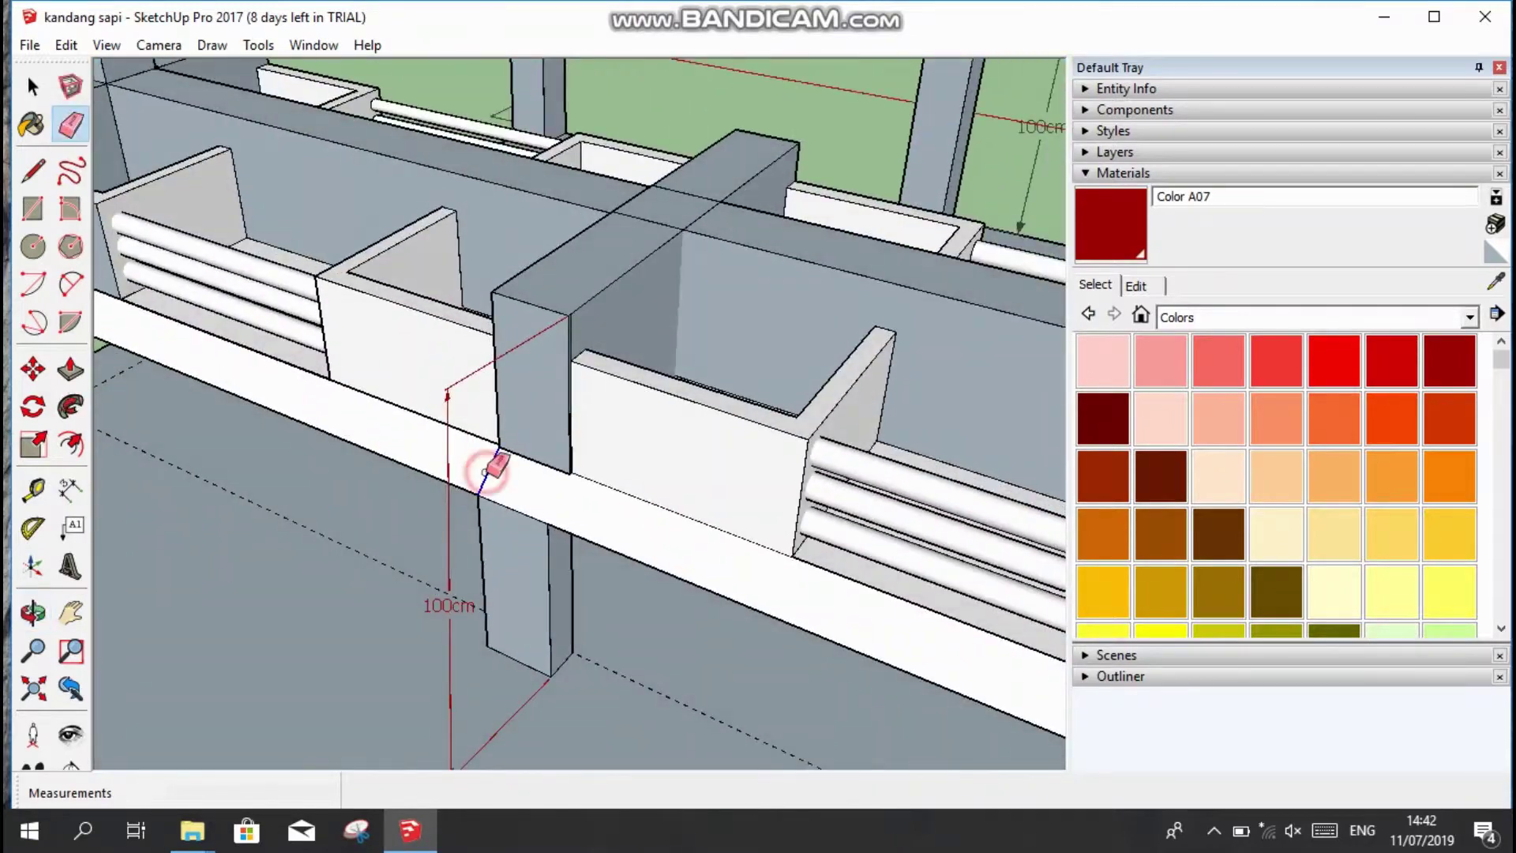
middle_drag(489, 584, 640, 563)
click(33, 170)
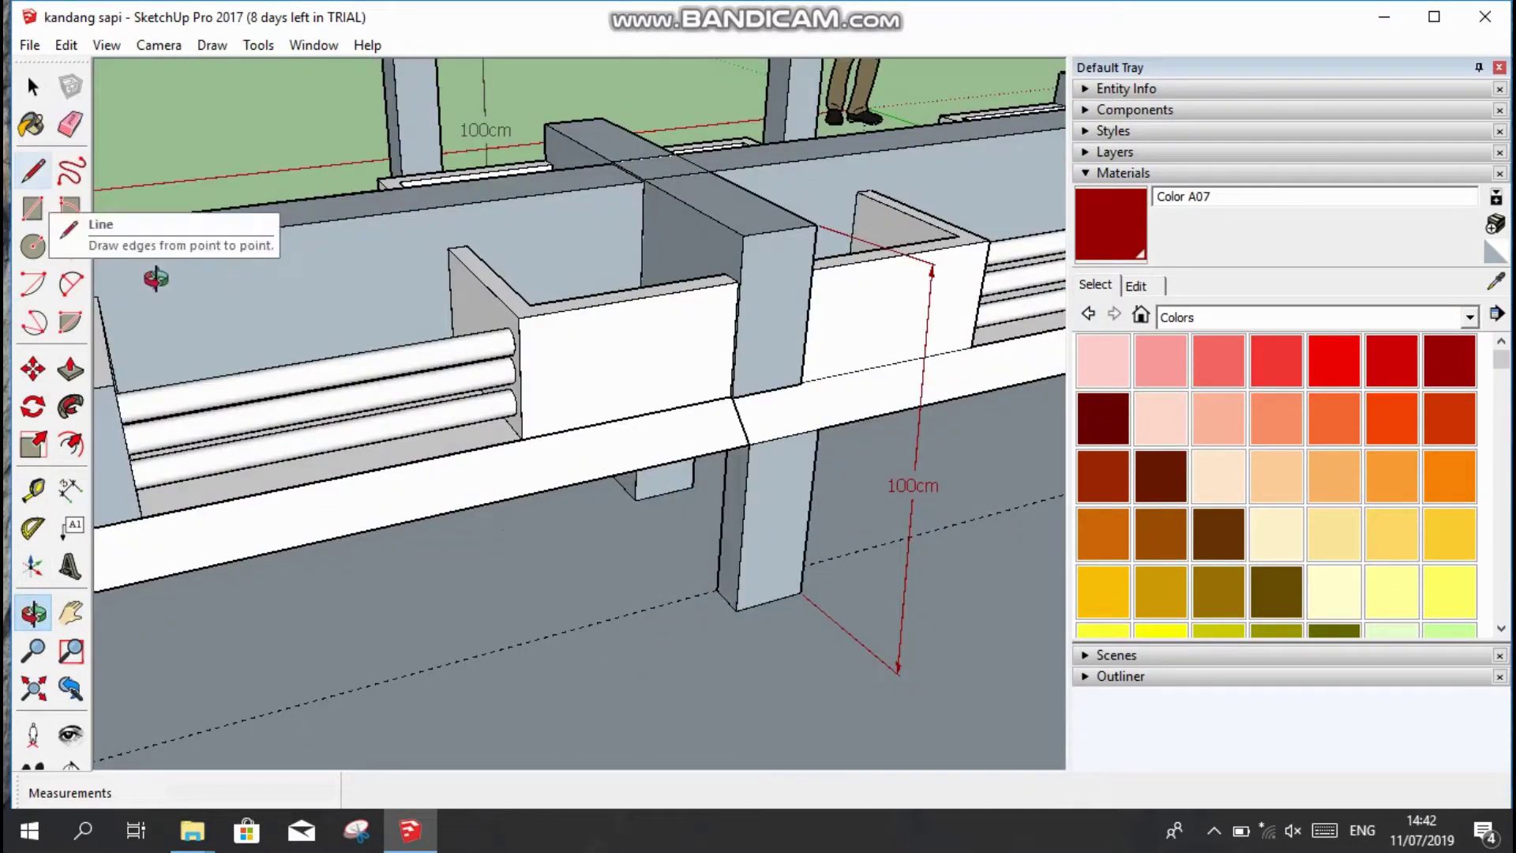
scroll(325, 592, down, 3)
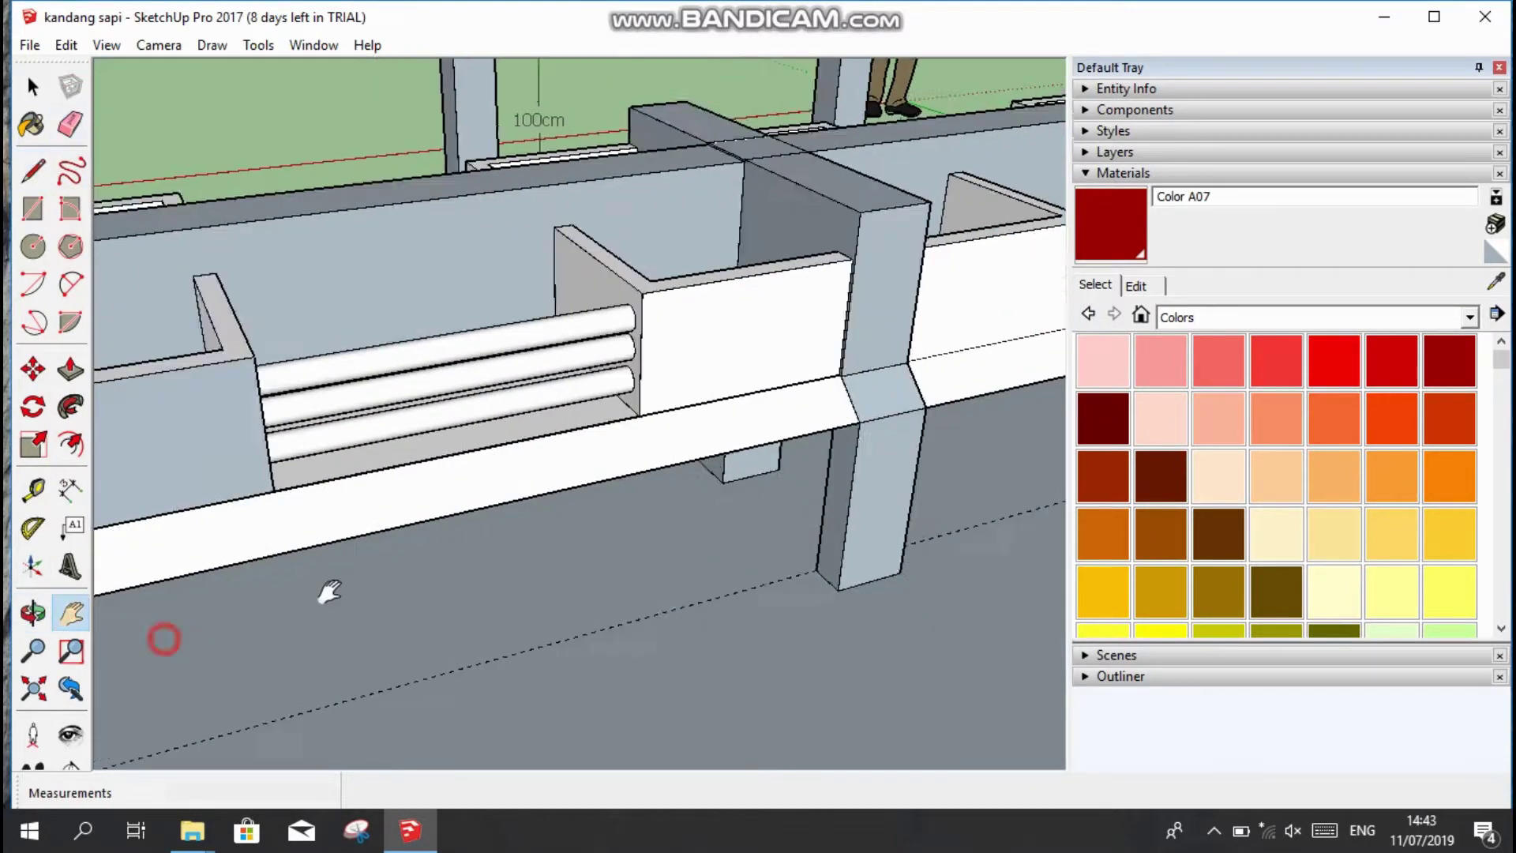
scroll(325, 592, up, 5)
mouse_move(326, 592)
shift+middle_down()
mouse_move(470, 539)
mouse_move(608, 609)
mouse_move(1003, 535)
shift+middle_up()
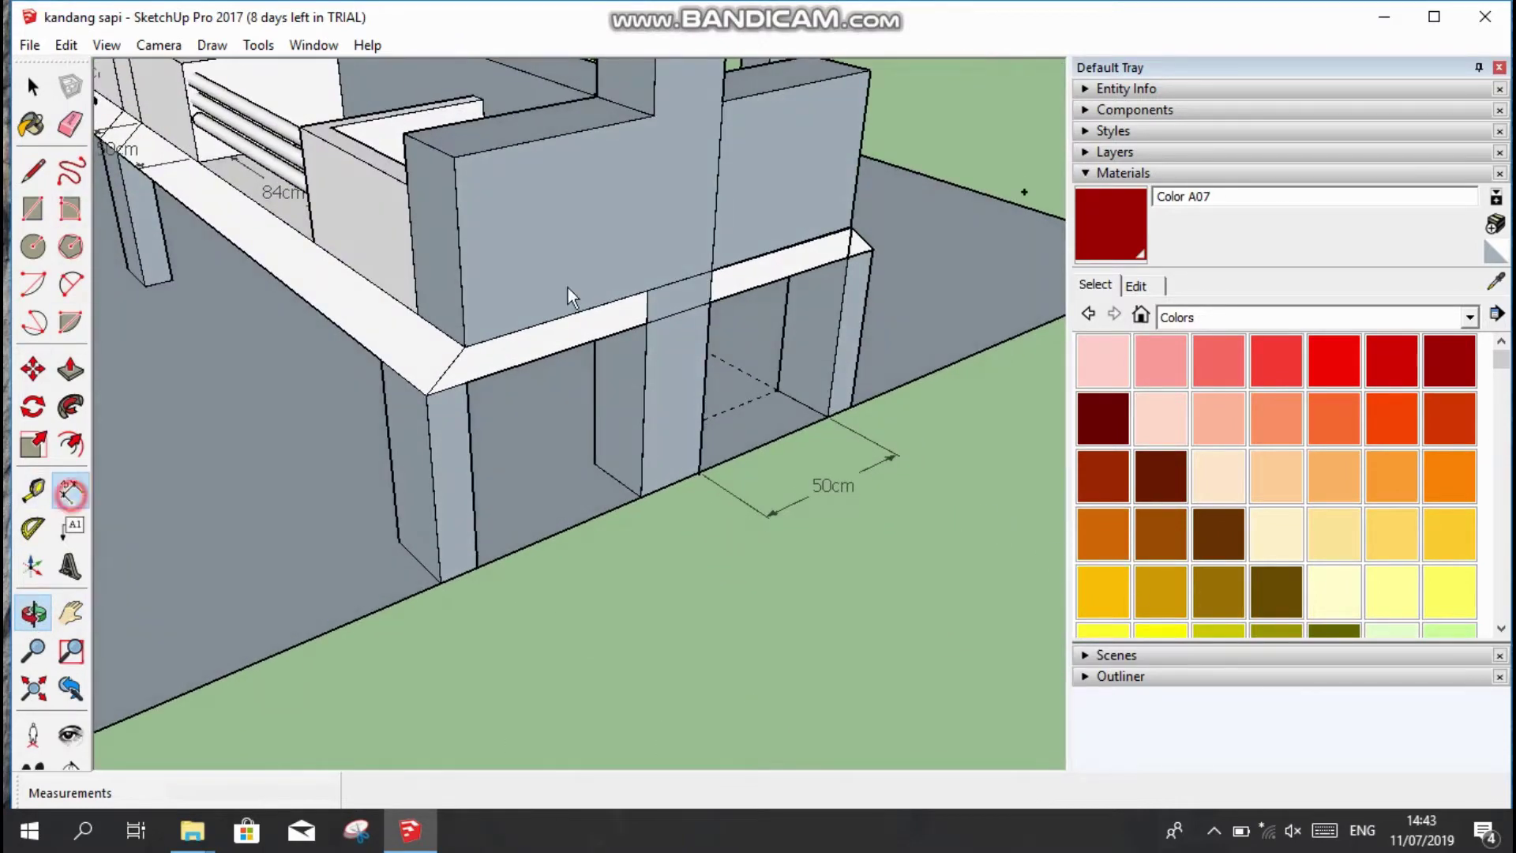
scroll(903, 599, down, 1)
scroll(947, 623, down, 3)
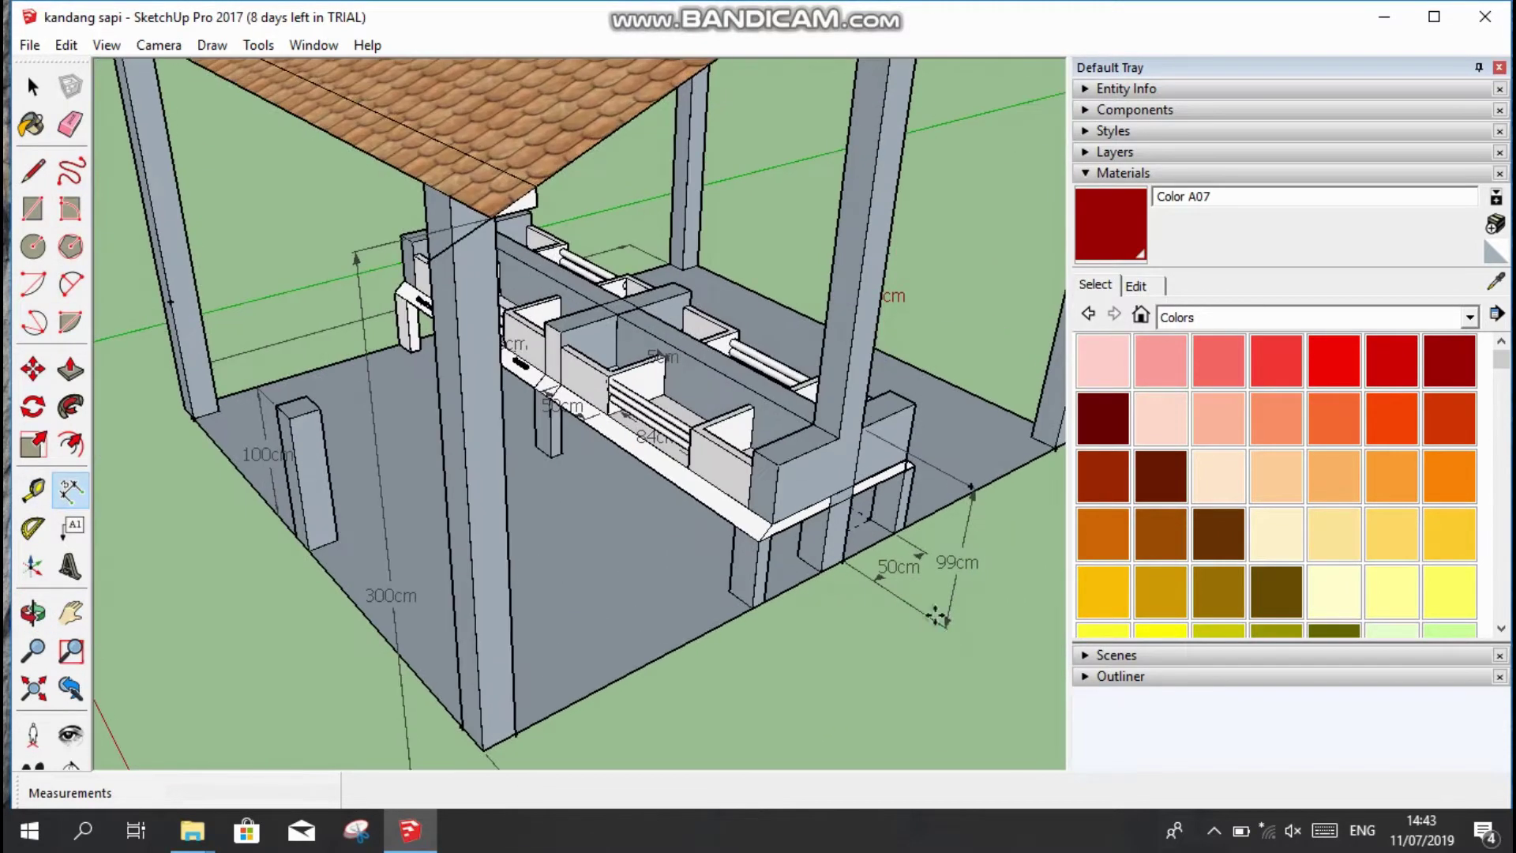
scroll(845, 479, up, 3)
scroll(845, 478, up, 1)
click(30, 608)
mouse_move(874, 595)
mouse_down()
mouse_move(840, 494)
mouse_move(402, 514)
mouse_move(976, 417)
mouse_move(135, 316)
mouse_up()
Draw the round rail circles on the first standalone post's face.
key(c)
mouse_move(135, 316)
middle_down()
mouse_move(1009, 176)
mouse_move(1031, 154)
middle_up()
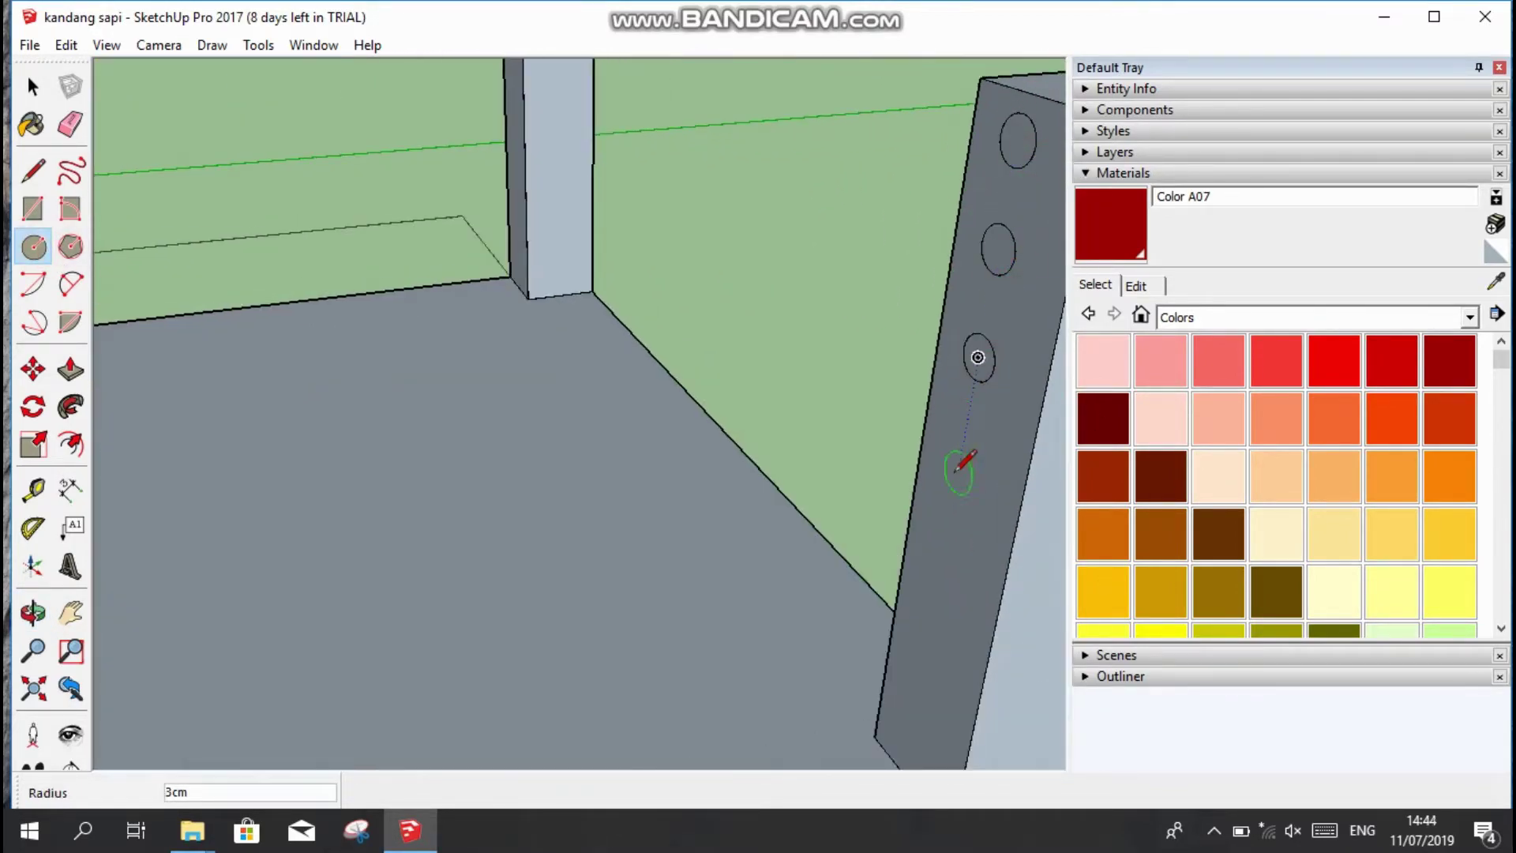
click(958, 477)
scroll(948, 584, down, 3)
click(70, 613)
scroll(474, 553, up, 3)
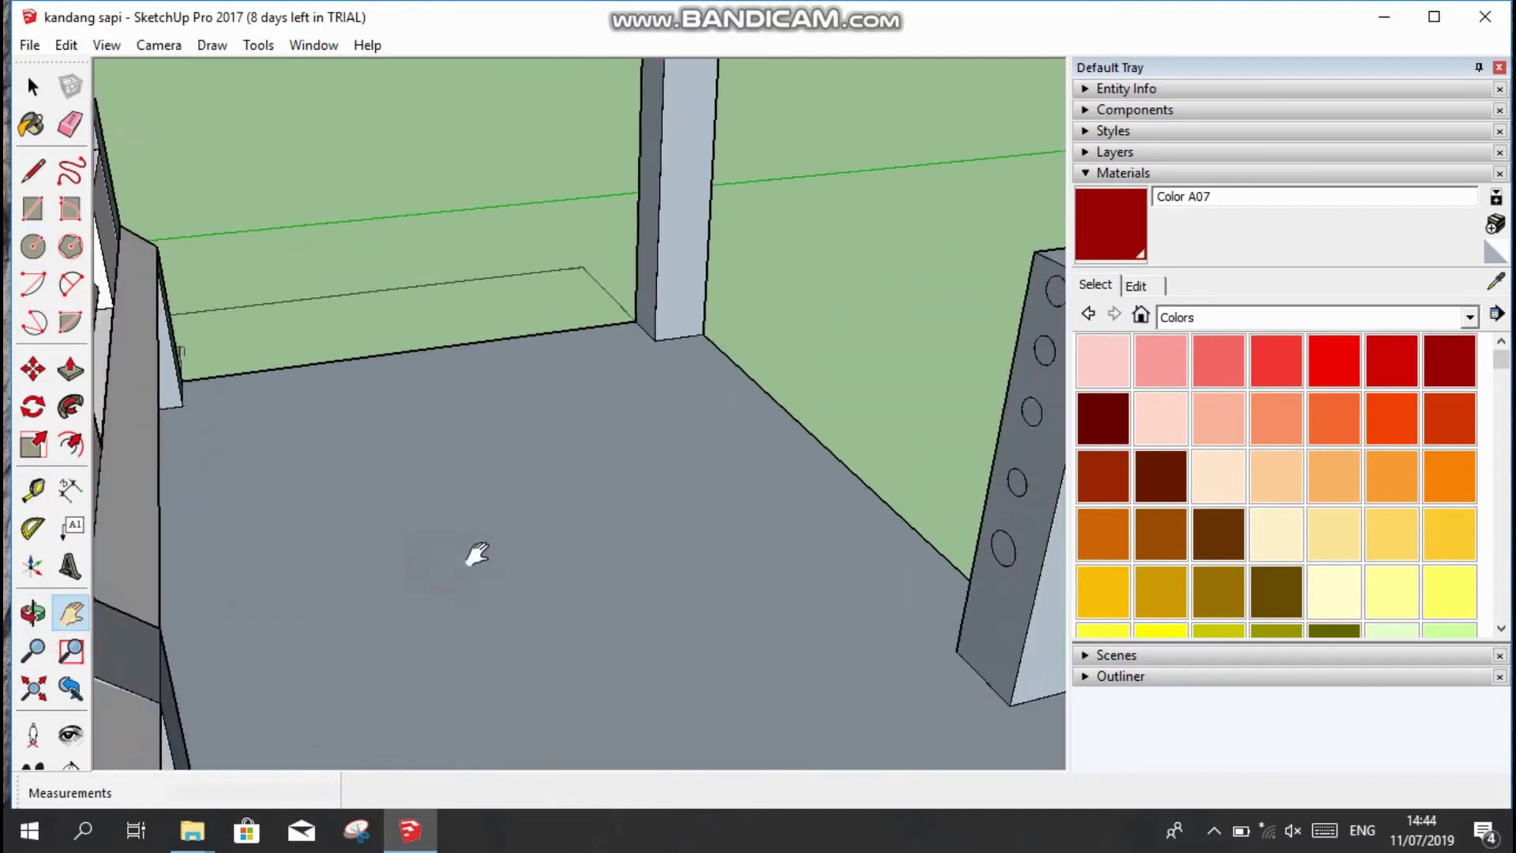
drag(474, 553, 332, 474)
Extrude the first post's four circles into rods reaching the trough structure.
click(71, 369)
click(865, 333)
click(175, 429)
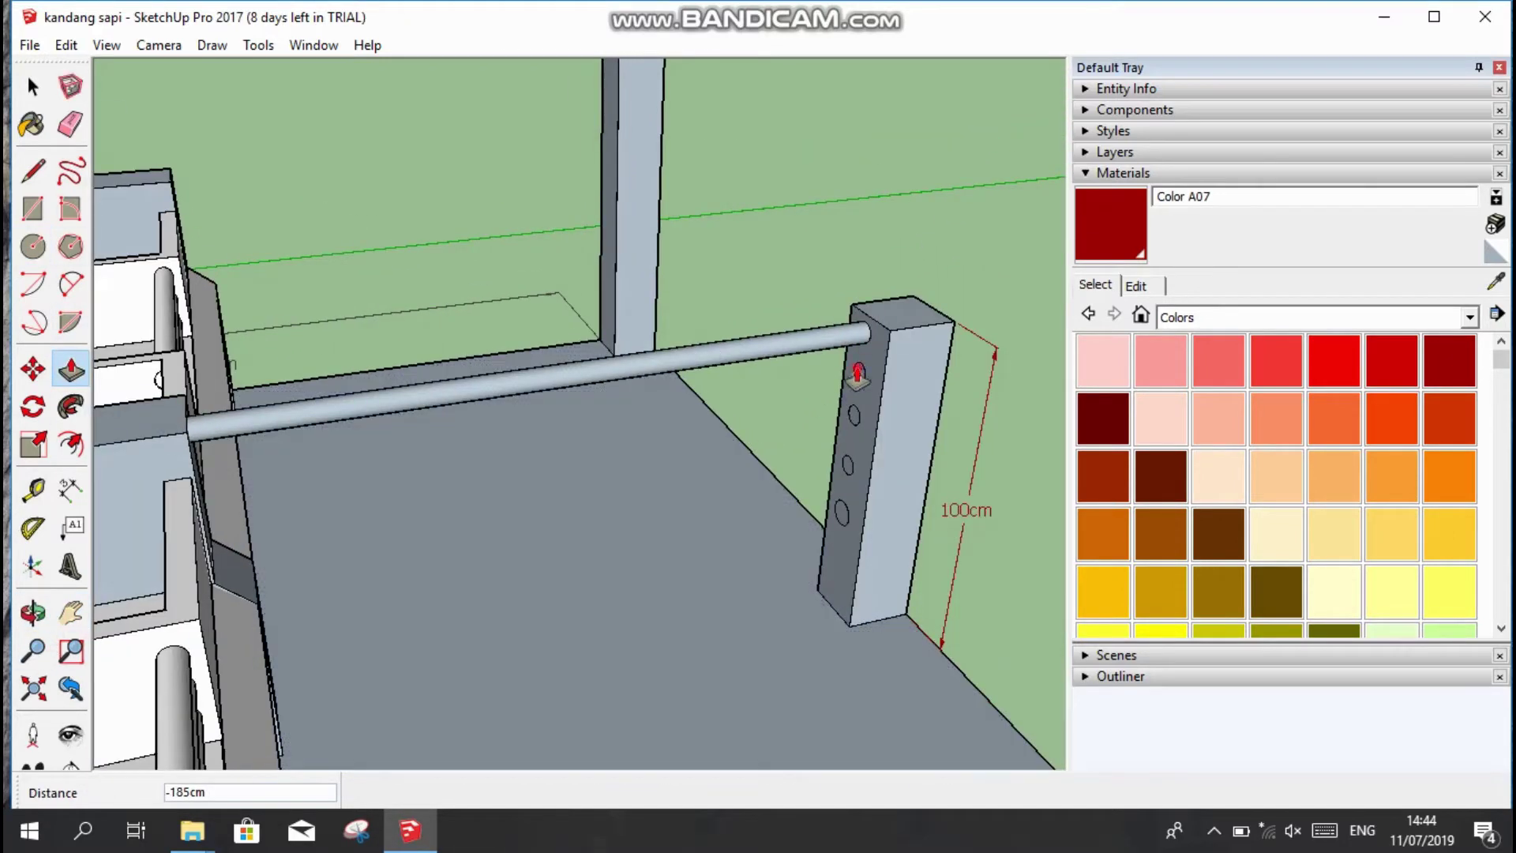
double_click(859, 375)
click(843, 471)
click(271, 559)
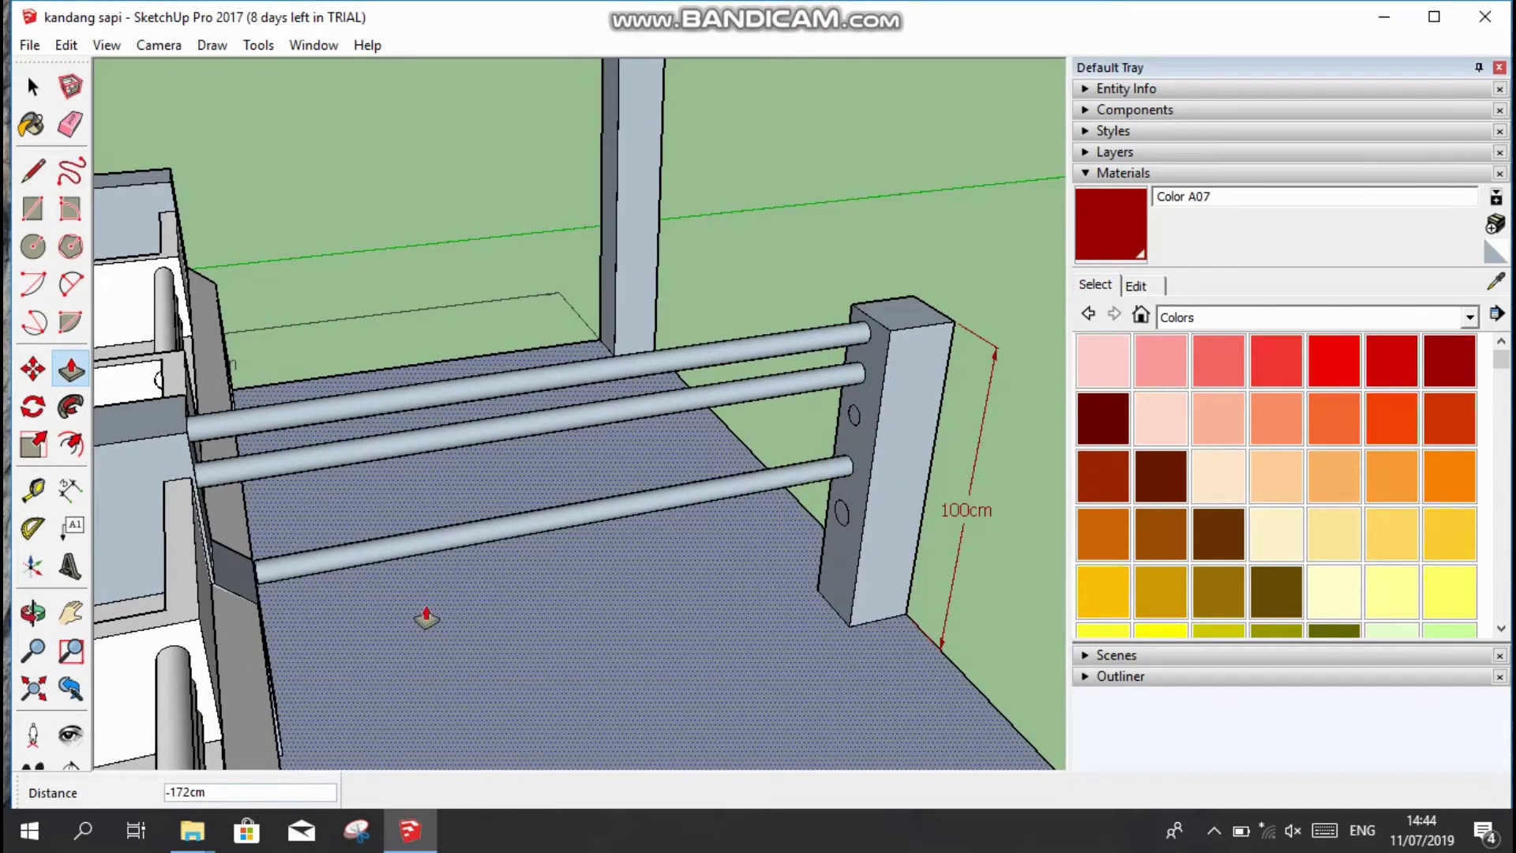
click(842, 514)
click(280, 638)
mouse_move(186, 524)
middle_down()
mouse_move(462, 509)
mouse_move(163, 609)
mouse_move(907, 619)
mouse_move(629, 507)
mouse_move(339, 531)
mouse_move(887, 552)
mouse_move(430, 518)
mouse_move(342, 474)
mouse_move(774, 581)
mouse_move(126, 695)
middle_up()
Draw 4cm circles for the rails on the second post.
click(163, 609)
scroll(339, 607, down, 10)
scroll(158, 264, up, 5)
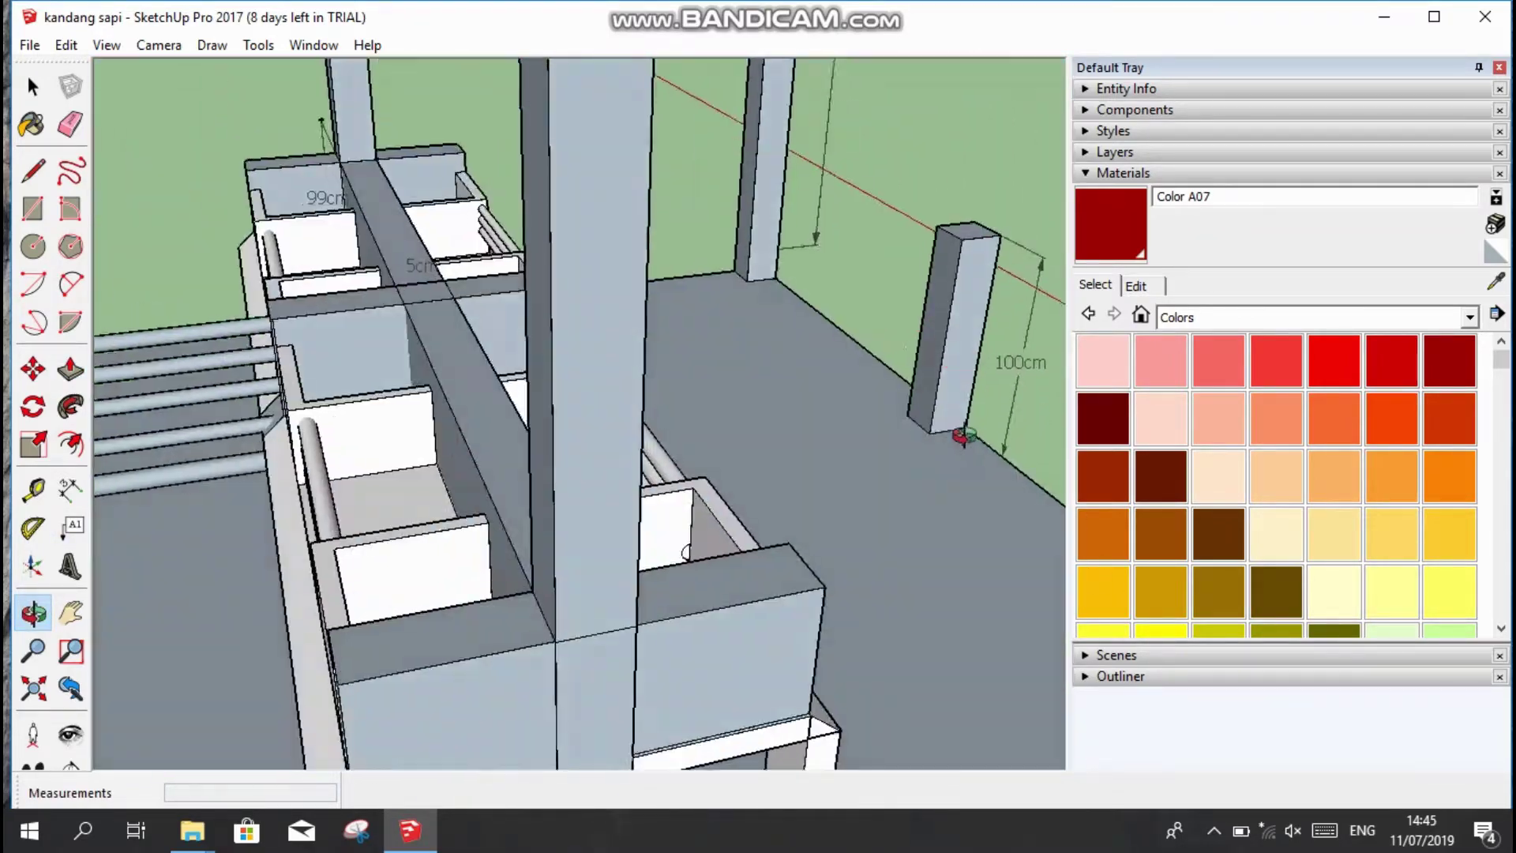
scroll(158, 264, up, 3)
key(c)
scroll(932, 197, up, 3)
click(924, 194)
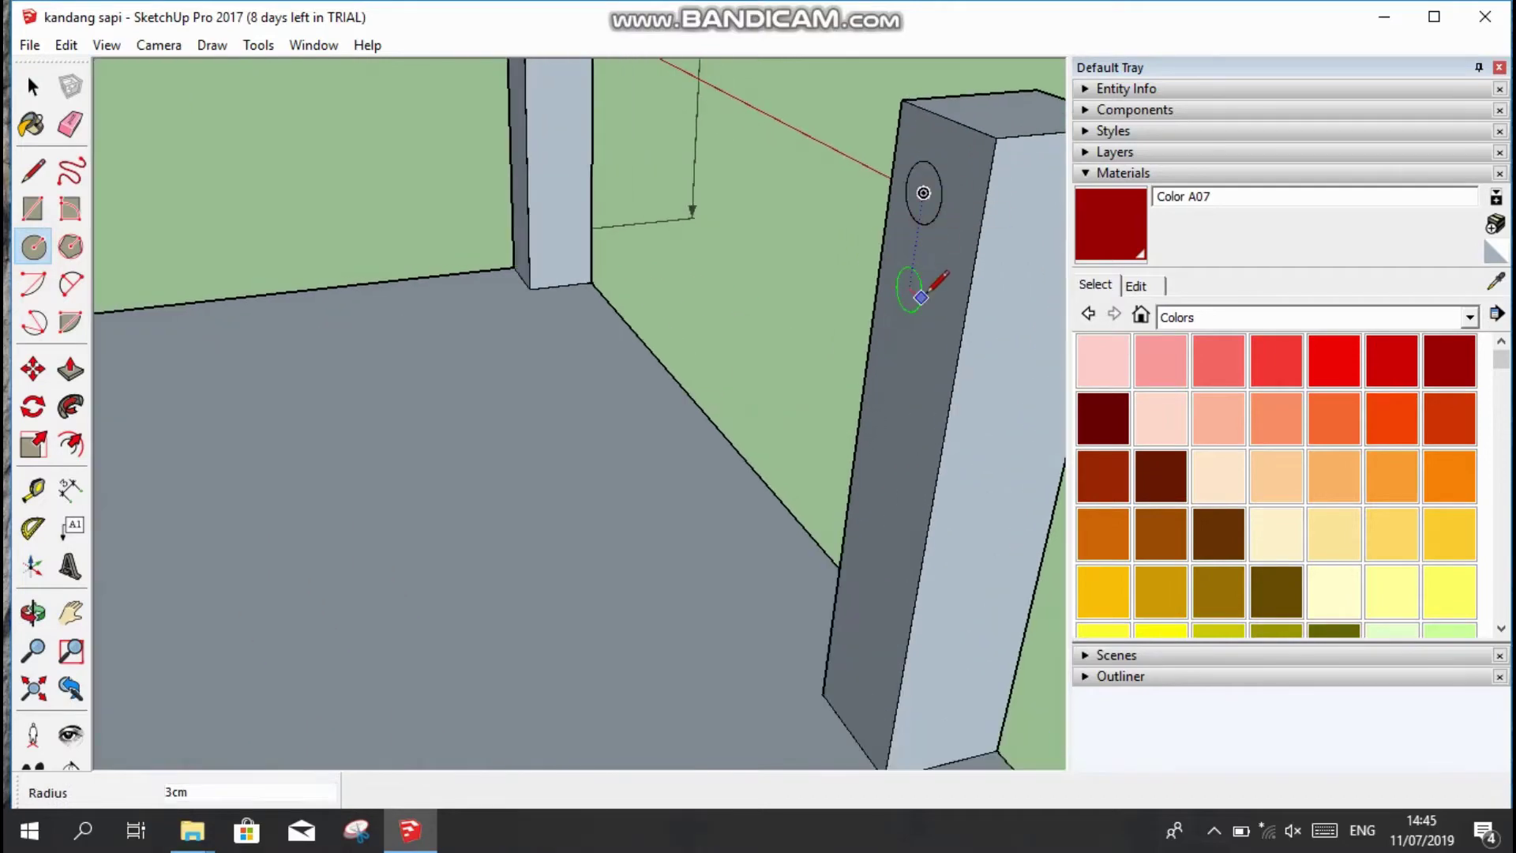
click(909, 399)
click(881, 479)
scroll(157, 598, up, 5)
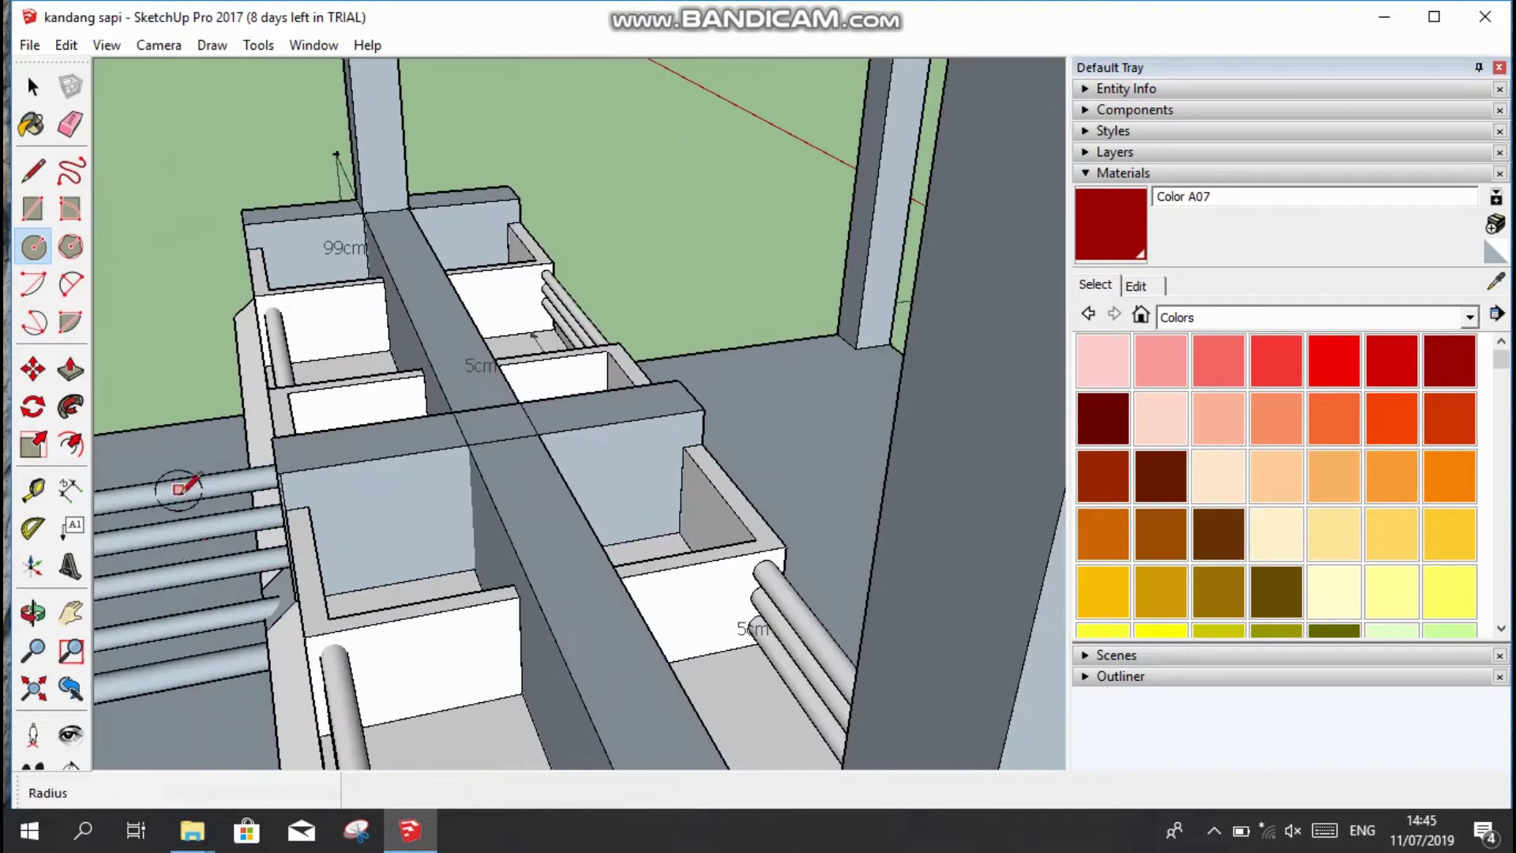
scroll(880, 453, down, 5)
scroll(816, 495, up, 3)
click(751, 452)
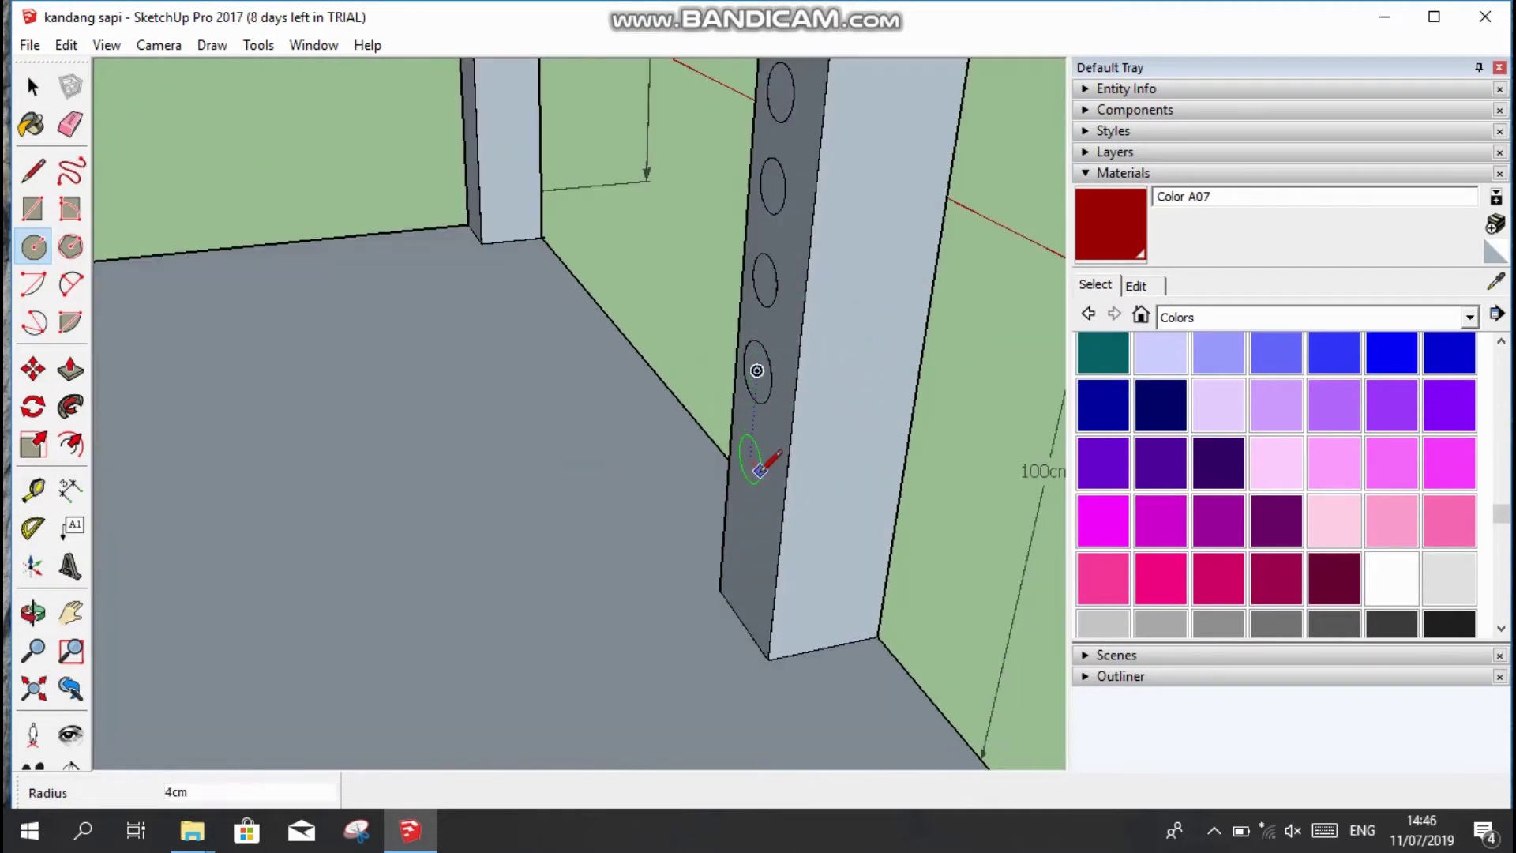
scroll(773, 458, down, 5)
Push the second post's circles about 180cm into four rails reaching the stall wall.
click(70, 369)
scroll(595, 366, up, 3)
click(762, 312)
scroll(595, 366, down, 3)
click(189, 441)
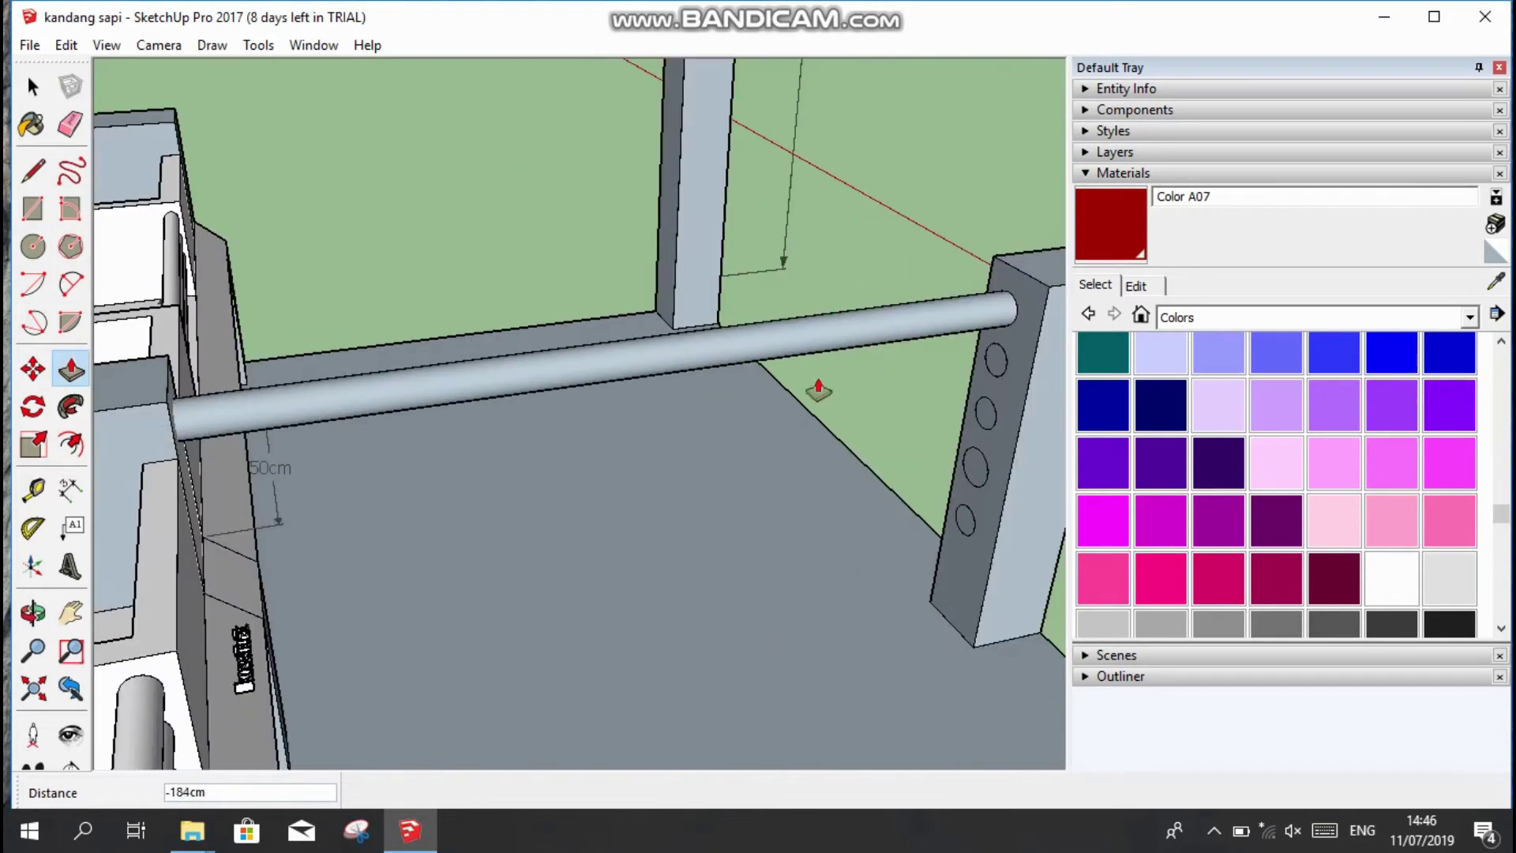
drag(997, 368, 213, 501)
drag(989, 410, 186, 552)
click(970, 476)
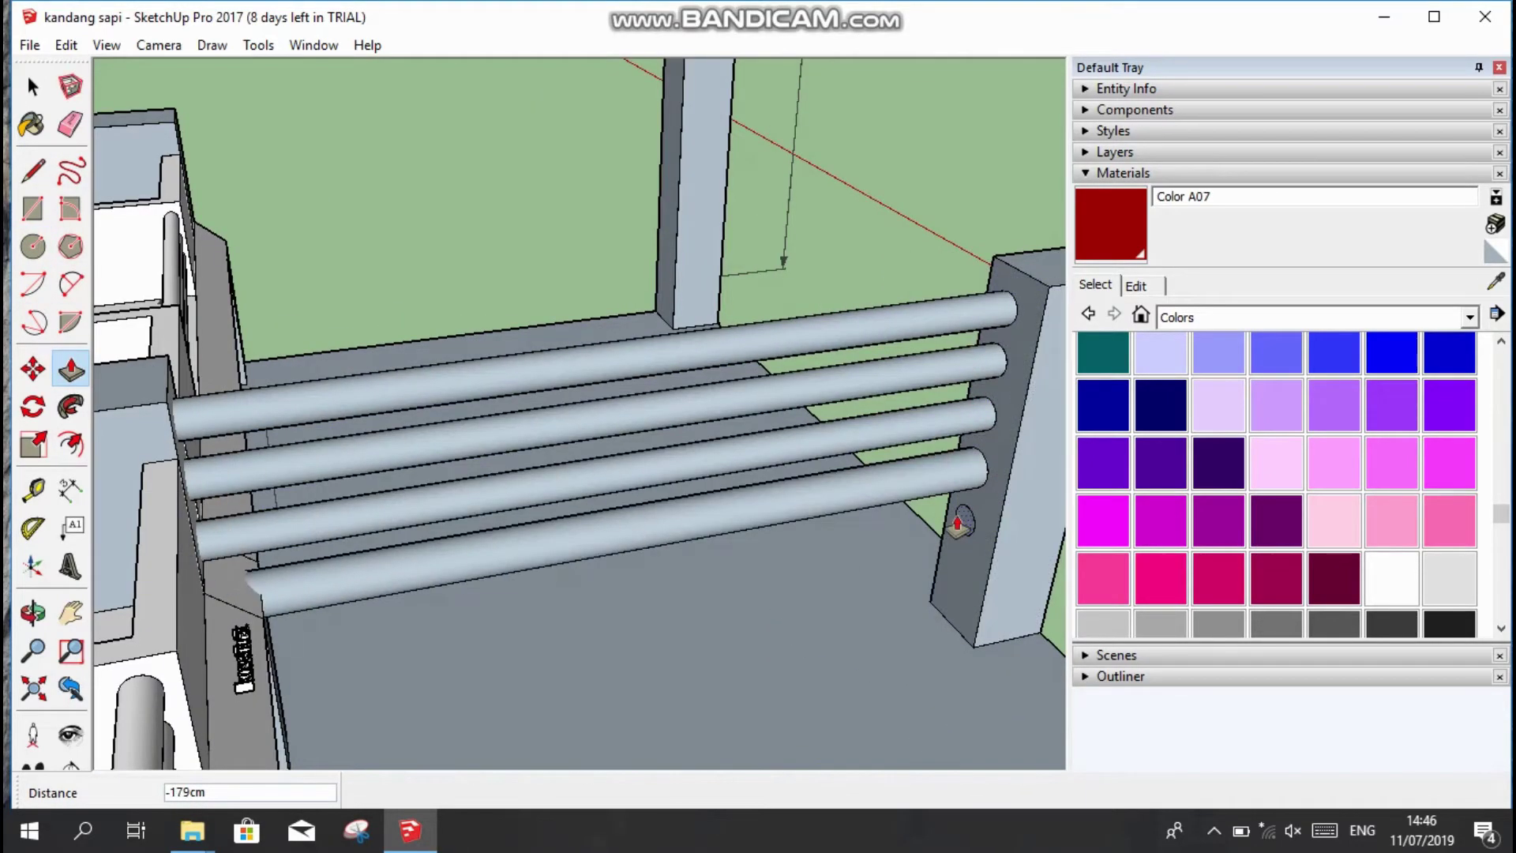
scroll(958, 524, down, 5)
middle_drag(776, 444, 542, 507)
scroll(541, 508, down, 3)
mouse_move(224, 502)
middle_down()
mouse_move(1011, 586)
mouse_move(959, 429)
mouse_move(787, 606)
middle_up()
Choose Metal Corrugated Shiny from the Metal material collection.
scroll(788, 605, up, 5)
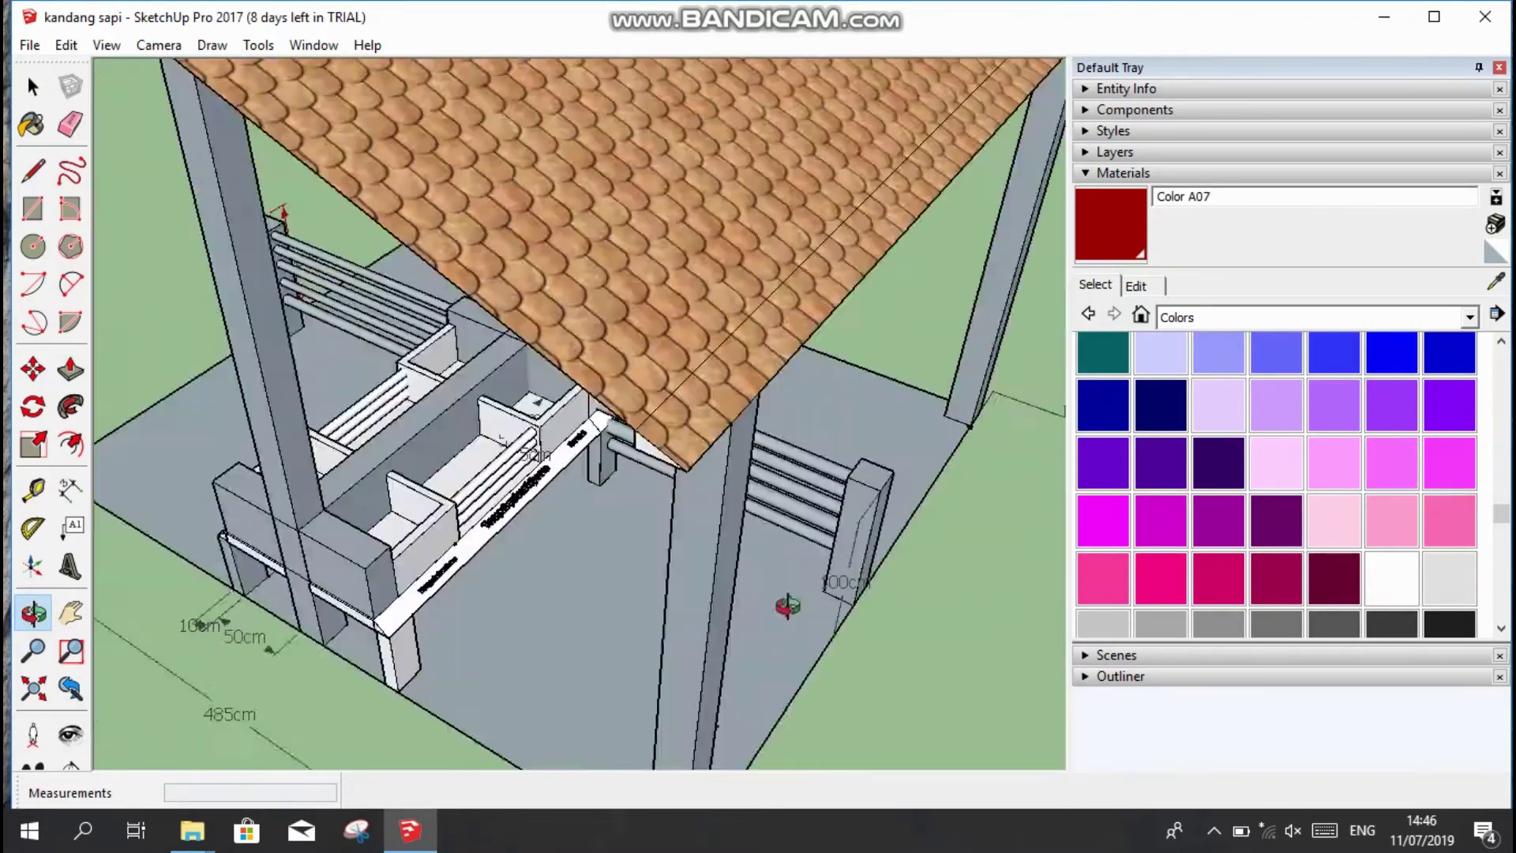
scroll(788, 606, down, 5)
click(1470, 316)
click(1185, 353)
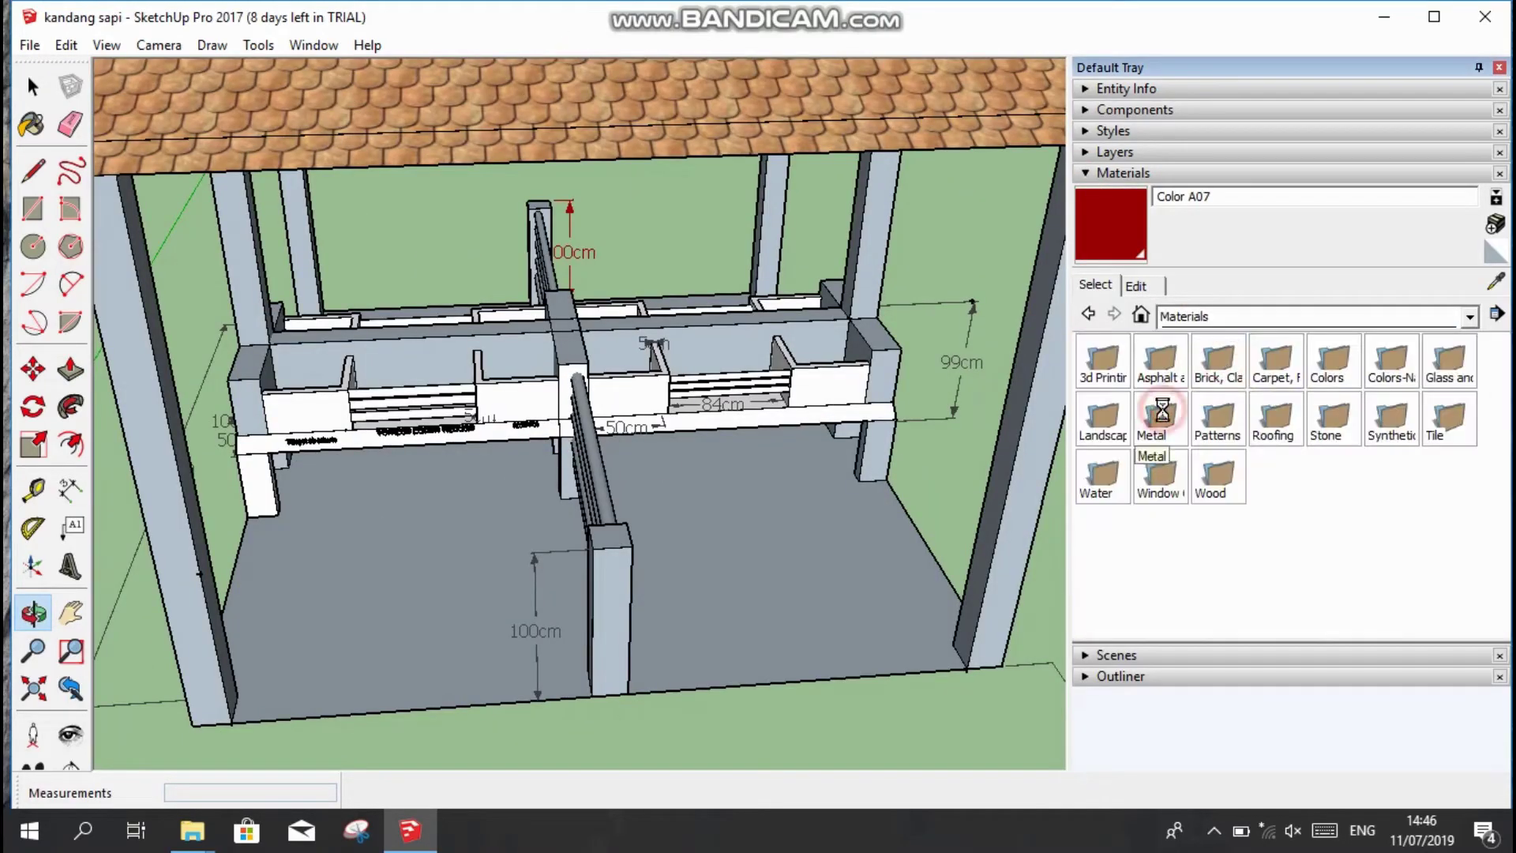
click(1104, 360)
scroll(695, 403, up, 5)
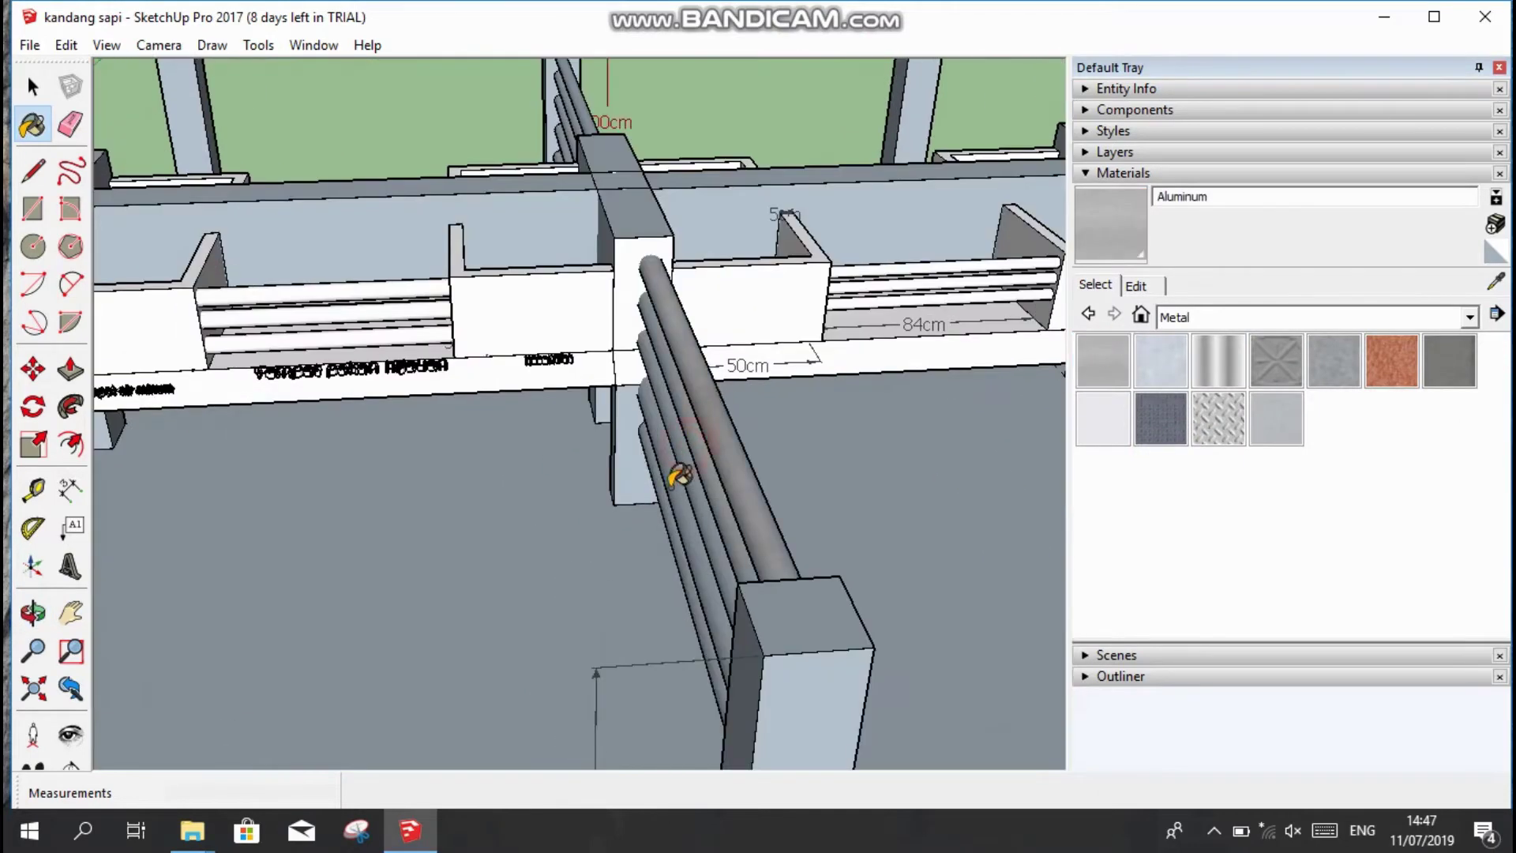
scroll(691, 481, up, 3)
scroll(603, 142, down, 4)
scroll(548, 210, up, 4)
scroll(608, 263, down, 3)
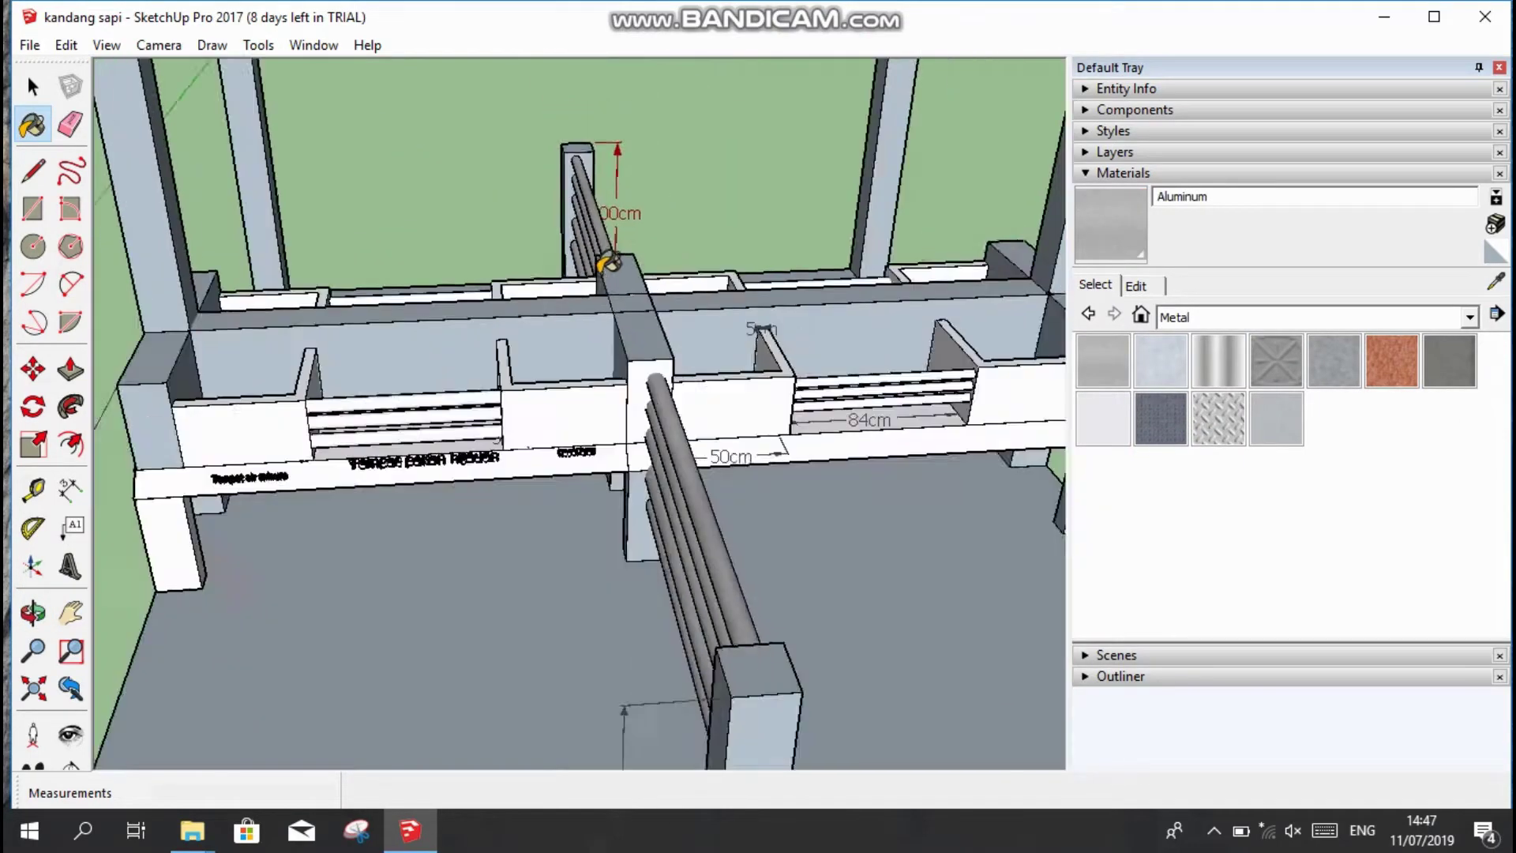
scroll(396, 355, up, 4)
scroll(448, 425, down, 3)
click(1219, 361)
scroll(914, 366, up, 3)
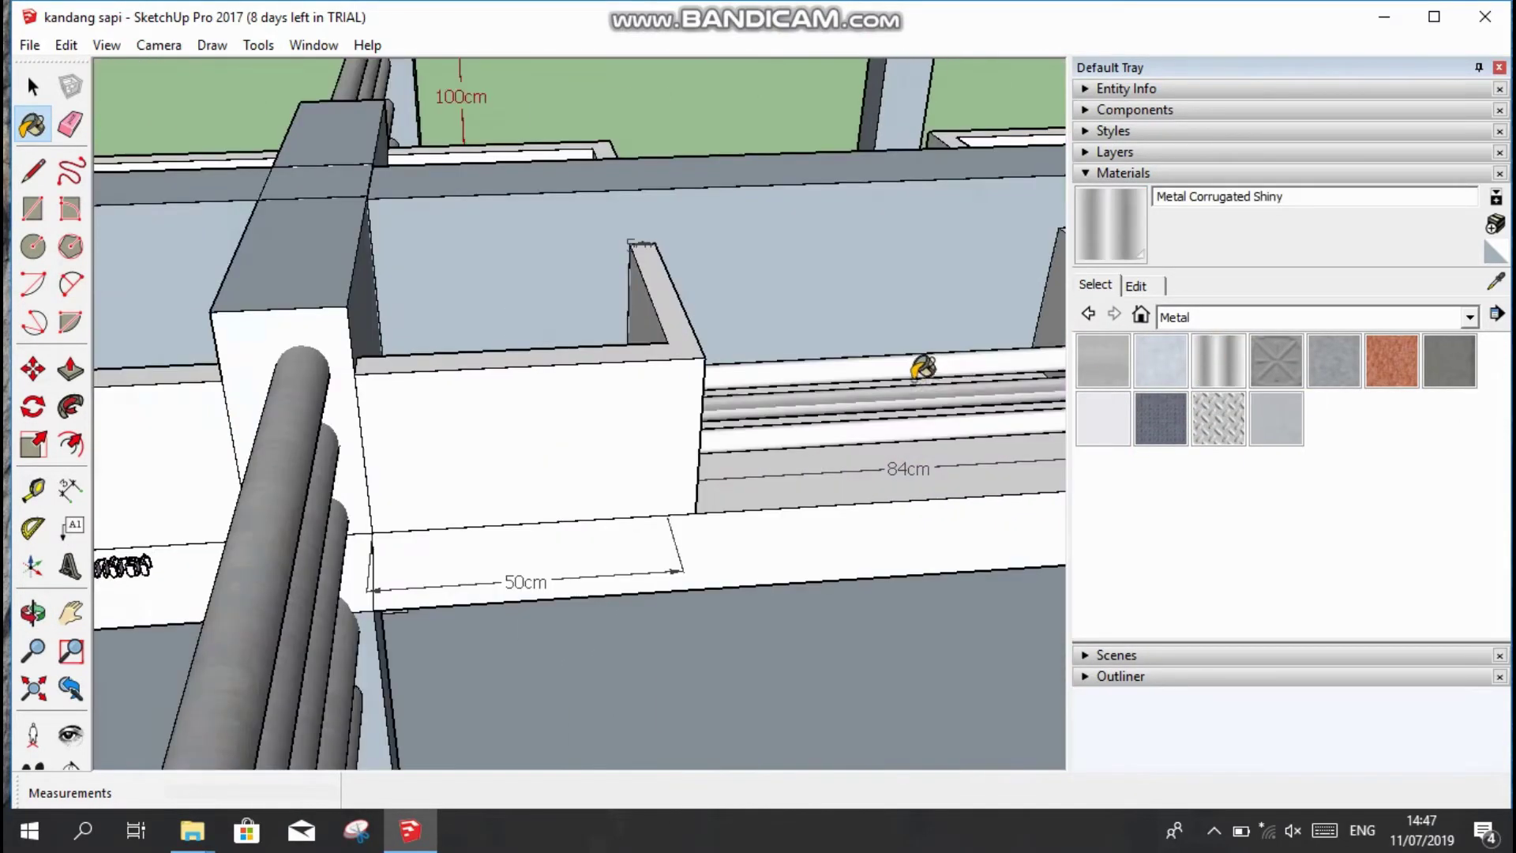
scroll(766, 490, down, 3)
scroll(603, 579, up, 3)
scroll(569, 529, up, 2)
scroll(568, 529, up, 2)
Paint the post face and left pipe rail with Metal Corrugated Shiny.
click(525, 595)
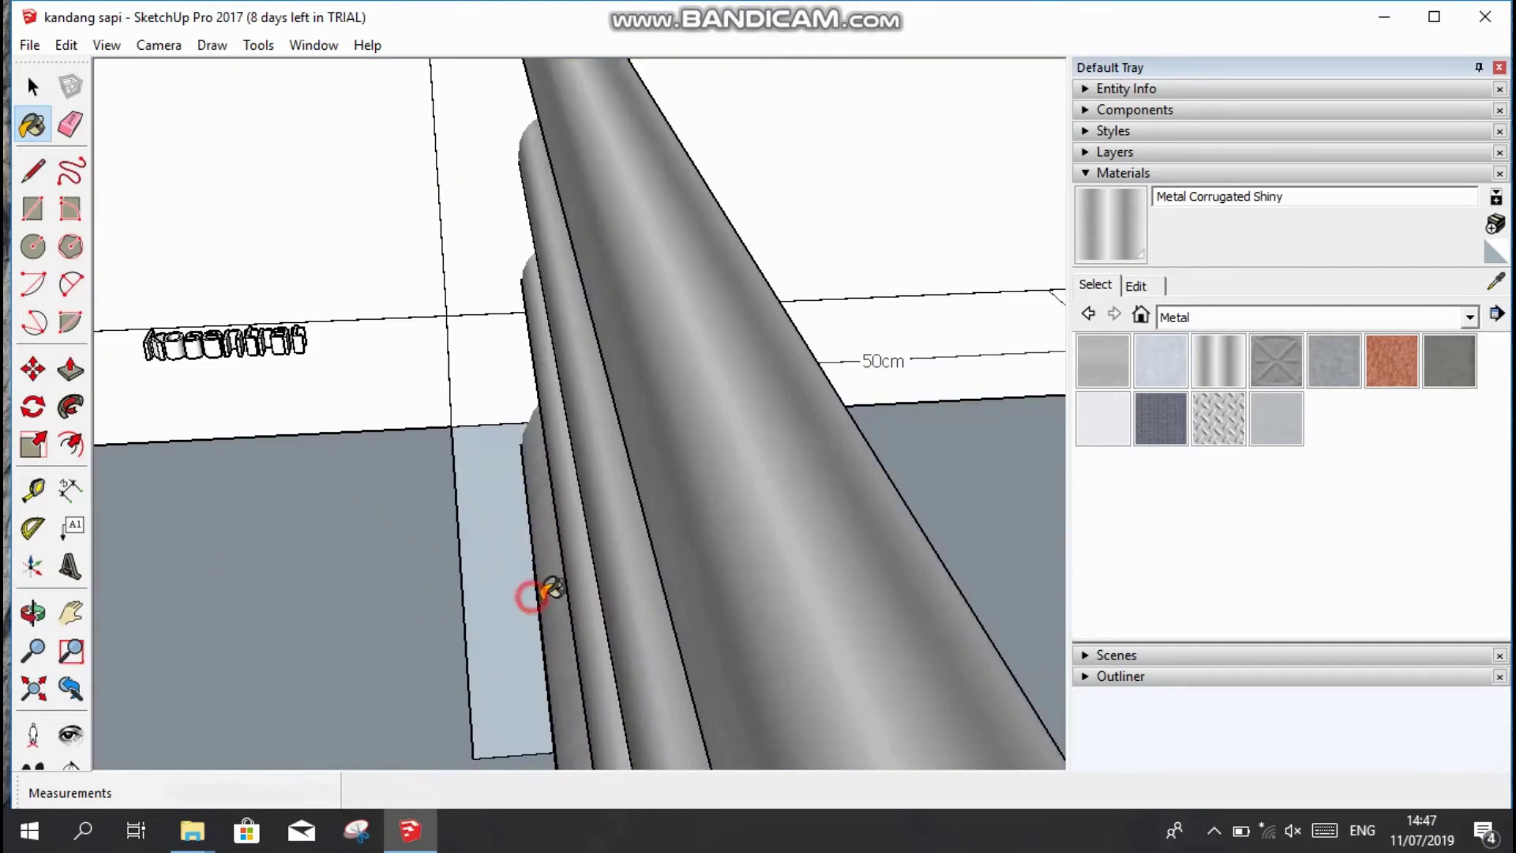
scroll(562, 585, down, 4)
click(258, 392)
scroll(515, 129, up, 2)
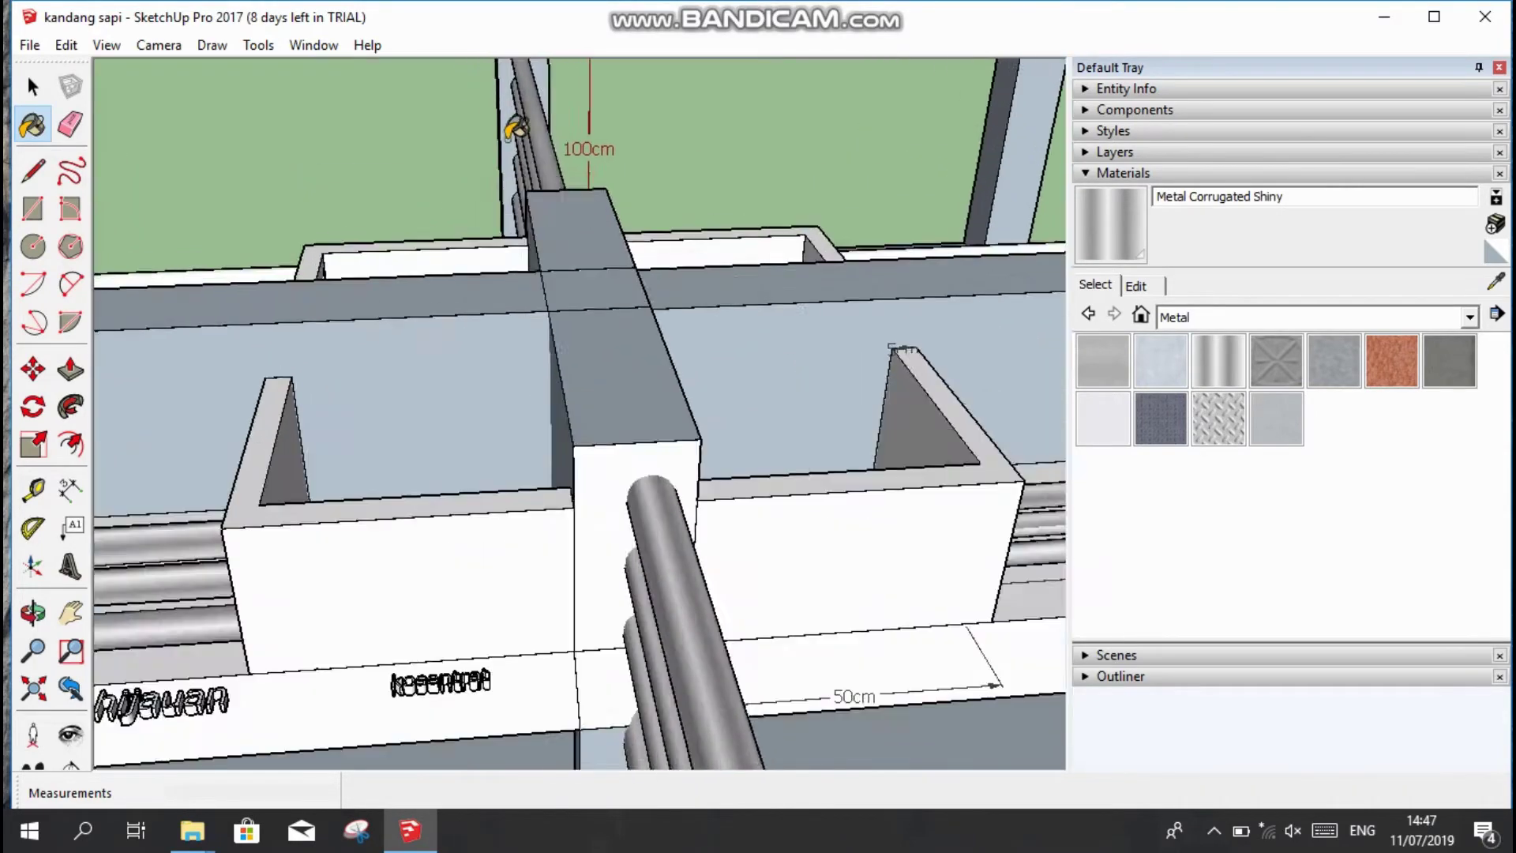
scroll(552, 349, up, 3)
scroll(677, 305, down, 2)
scroll(471, 501, down, 5)
scroll(423, 491, up, 5)
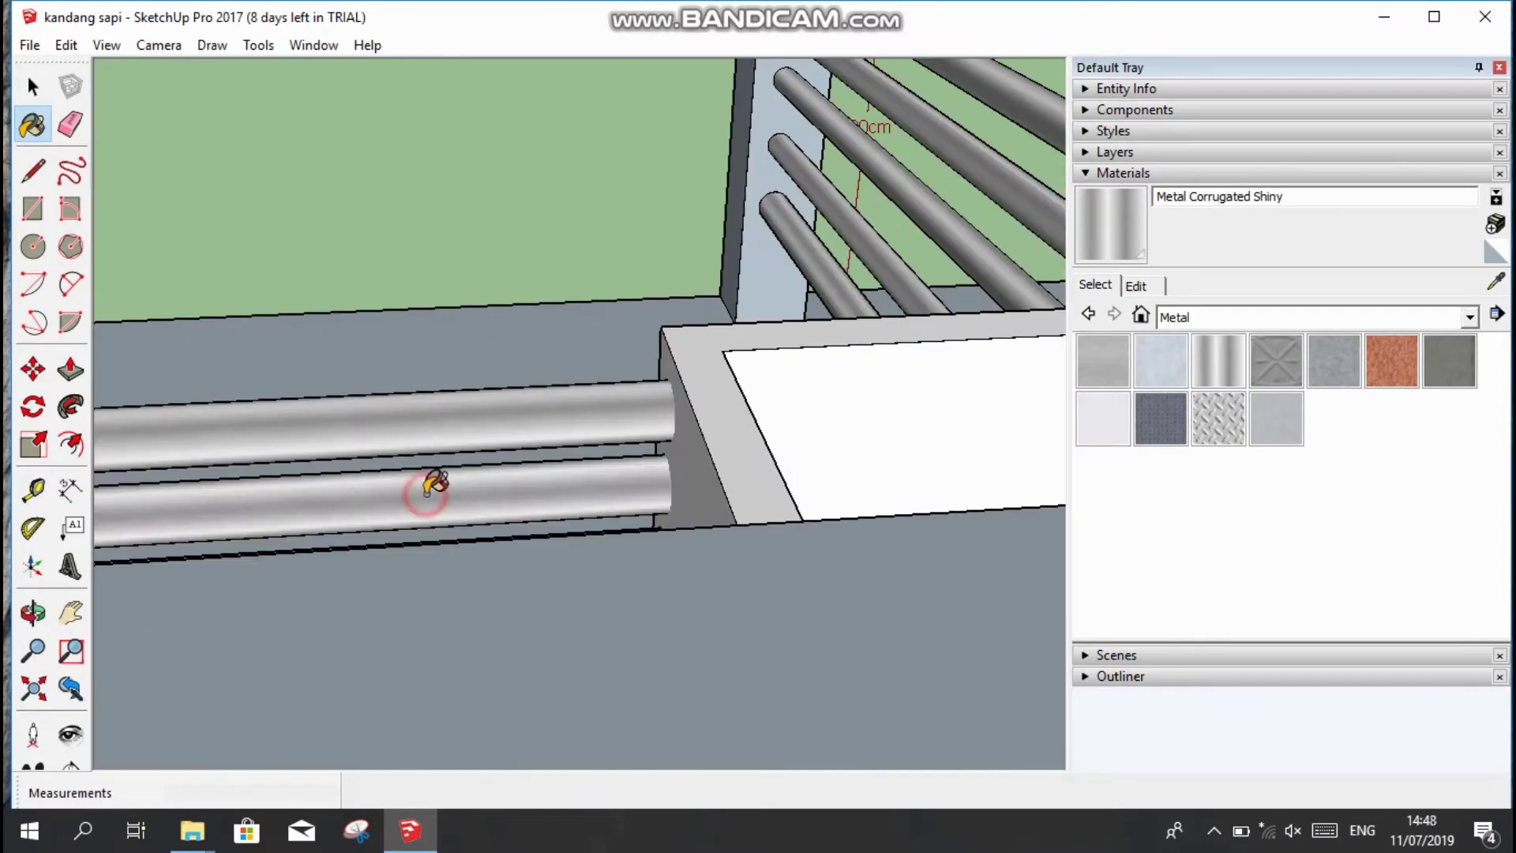
scroll(1019, 427, down, 5)
middle_drag(227, 576, 1153, 361)
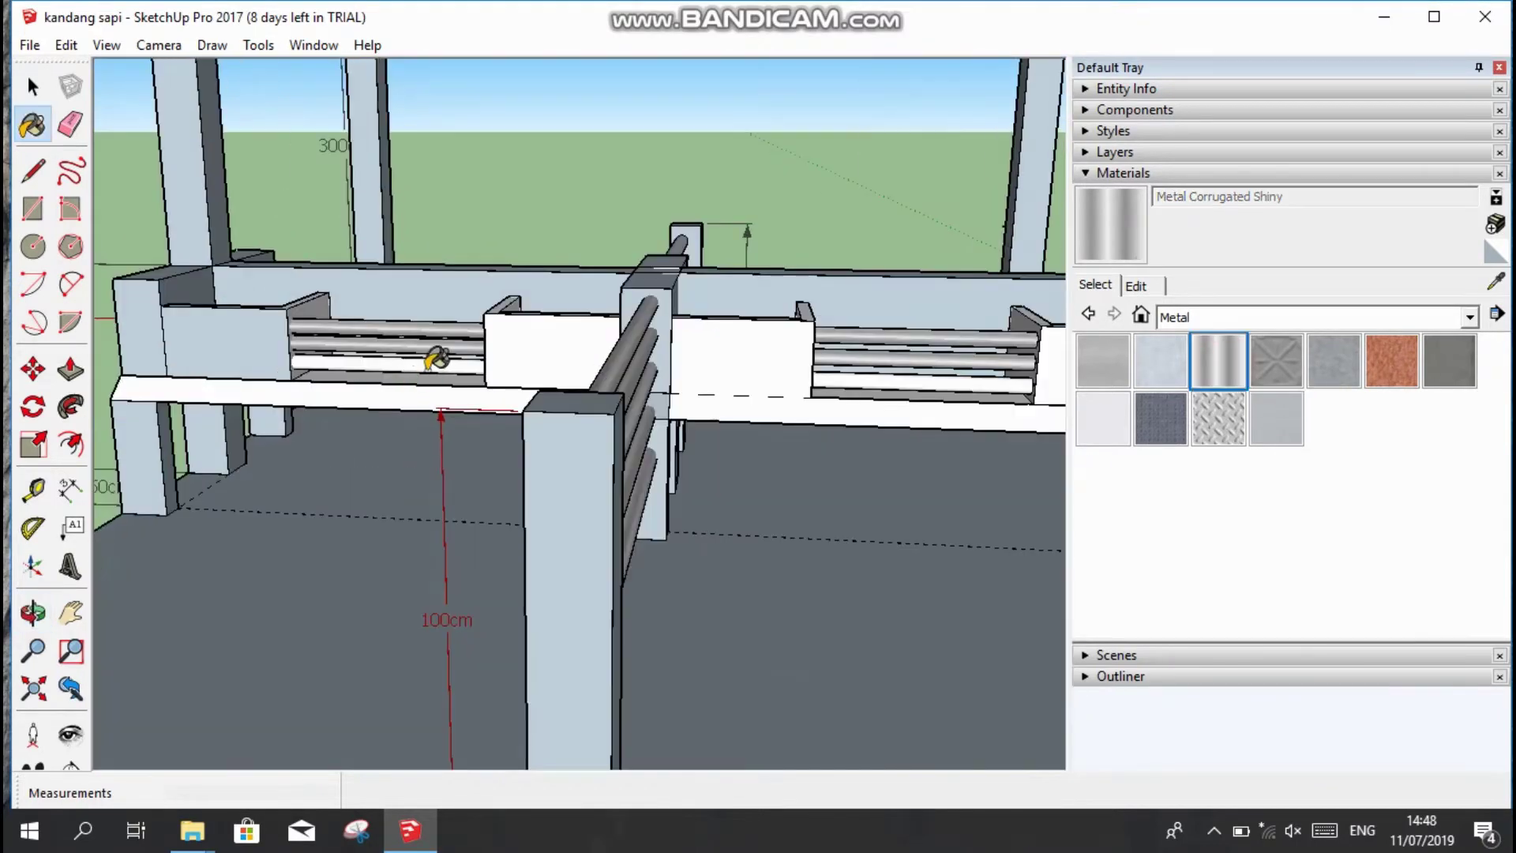
scroll(437, 359, down, 3)
click(1470, 317)
click(1169, 440)
Apply the Water Dark Blue material from the Water collection to a trough face.
click(1244, 361)
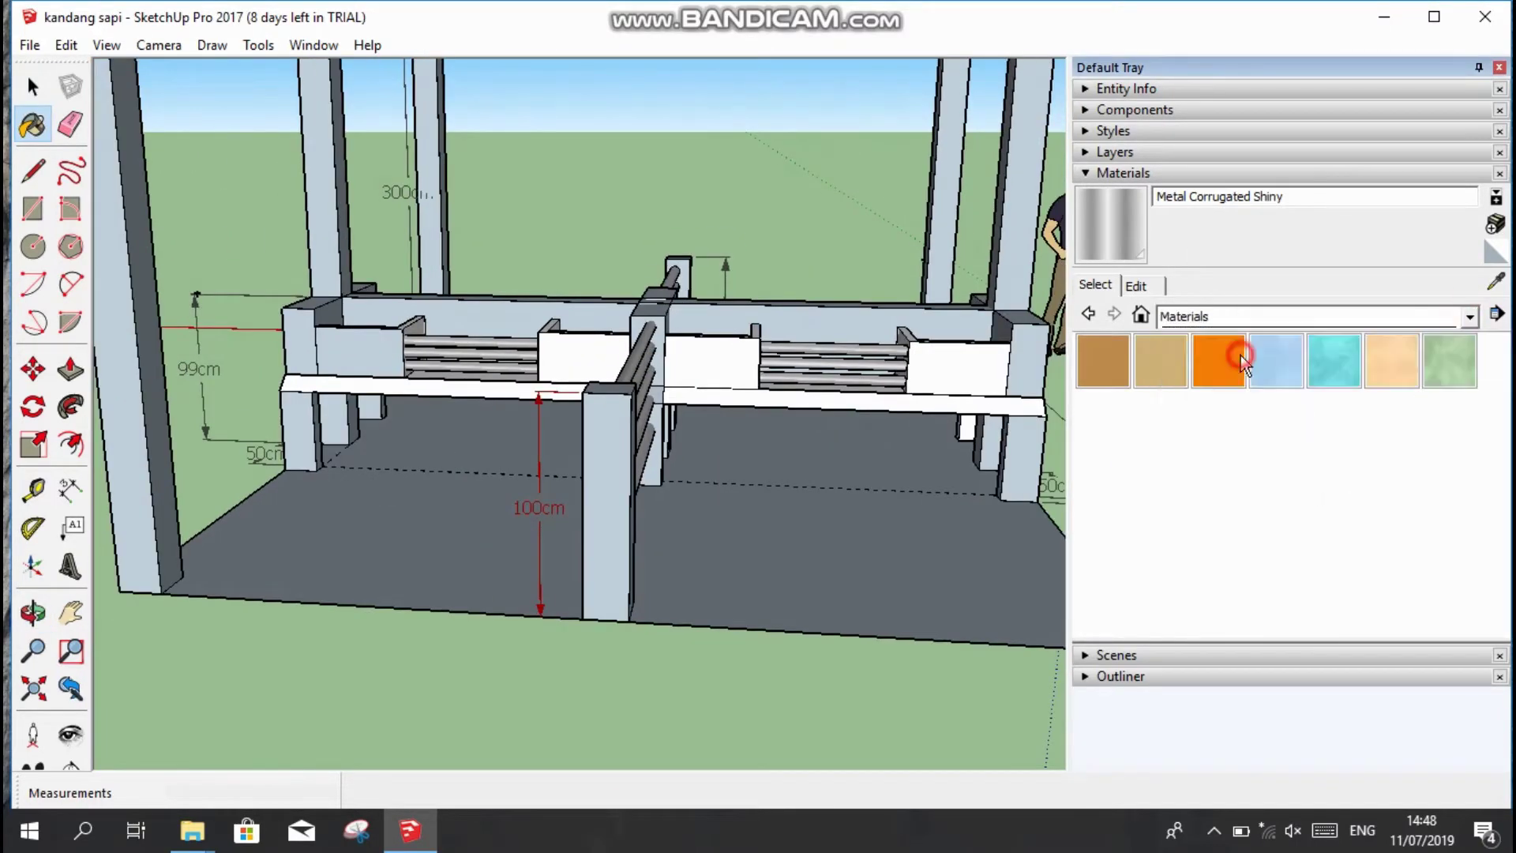
click(1141, 315)
scroll(261, 253, up, 3)
scroll(315, 264, down, 3)
mouse_move(315, 263)
middle_down()
mouse_move(556, 603)
mouse_move(1059, 496)
middle_up()
double_click(1104, 474)
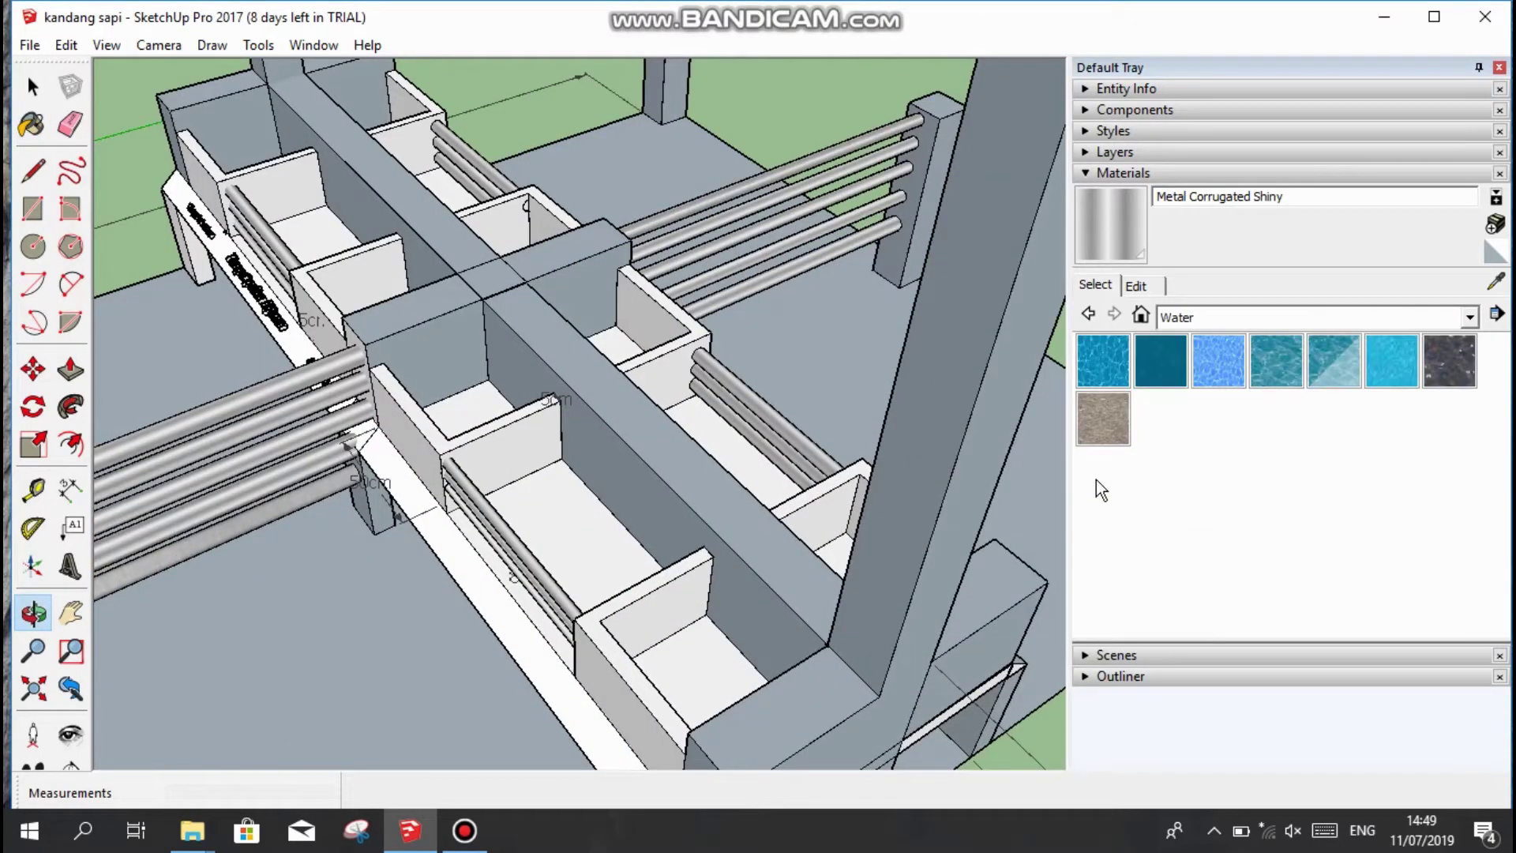
click(1103, 361)
click(745, 626)
Orbit closer to the troughs and back out to view the stalls.
scroll(244, 176, up, 3)
scroll(469, 340, up, 5)
scroll(470, 339, down, 10)
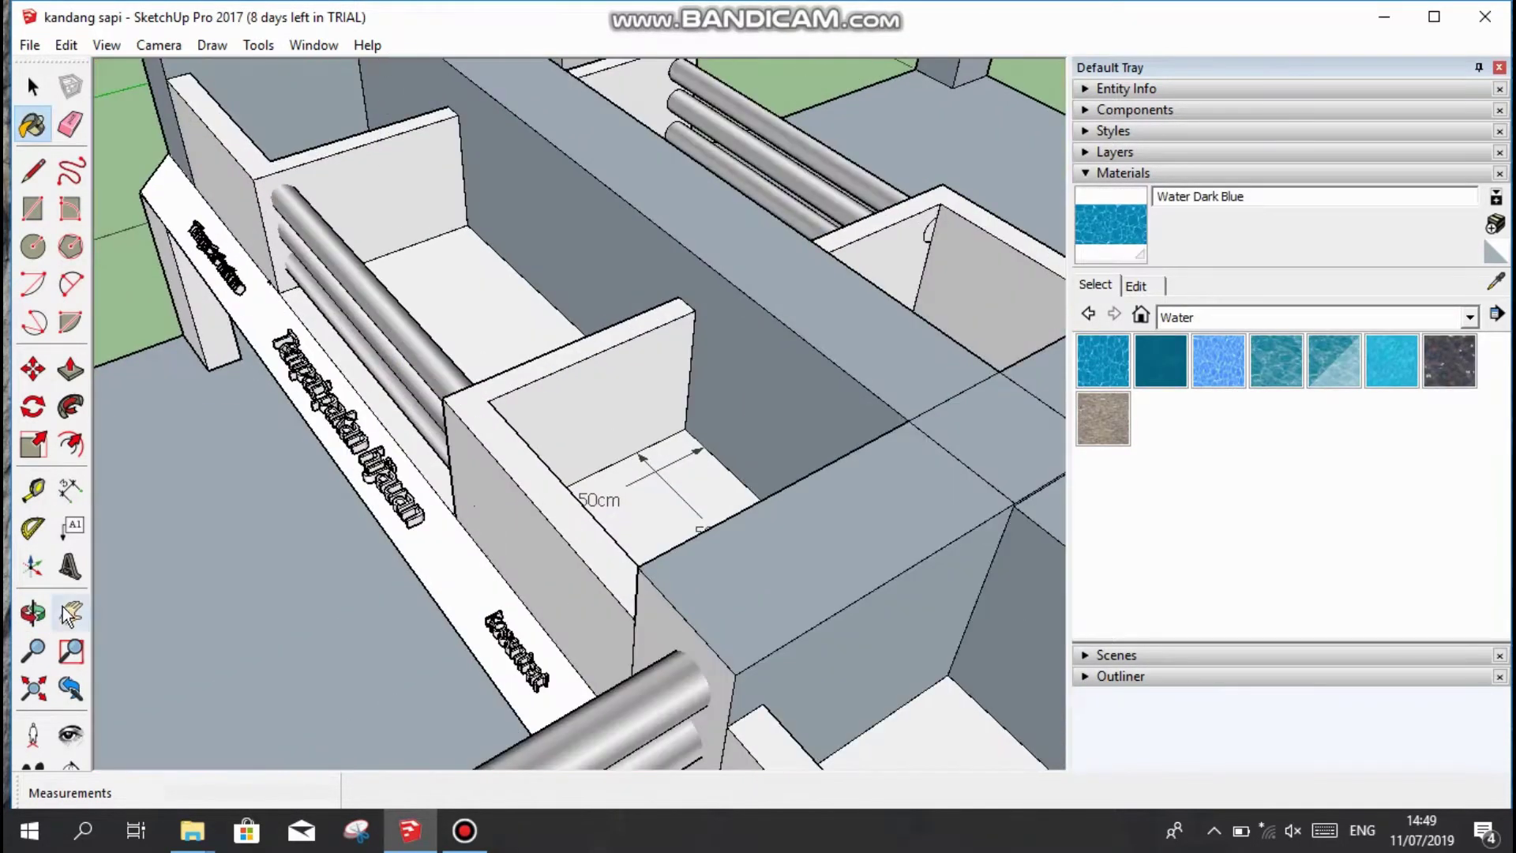
middle_drag(469, 340, 474, 221)
scroll(474, 221, down, 3)
scroll(434, 314, up, 4)
mouse_move(434, 313)
middle_down()
mouse_move(230, 347)
mouse_move(693, 501)
mouse_move(835, 687)
mouse_move(739, 605)
middle_up()
Browse the Wood and Synthetic Surfaces material collections.
click(1090, 315)
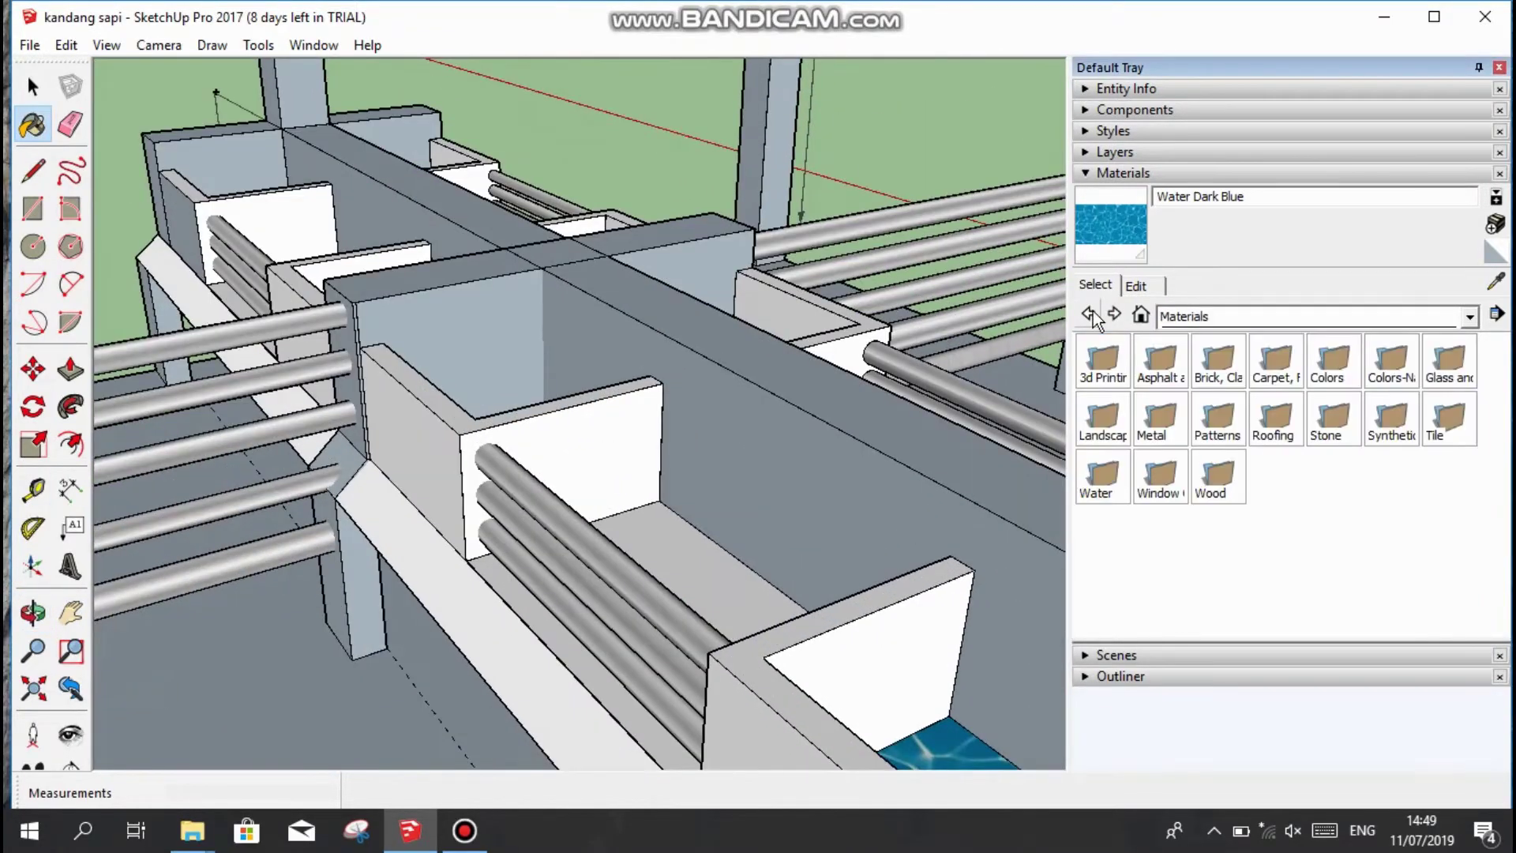
click(1205, 468)
click(1088, 315)
click(1449, 418)
scroll(1349, 419, up, 1)
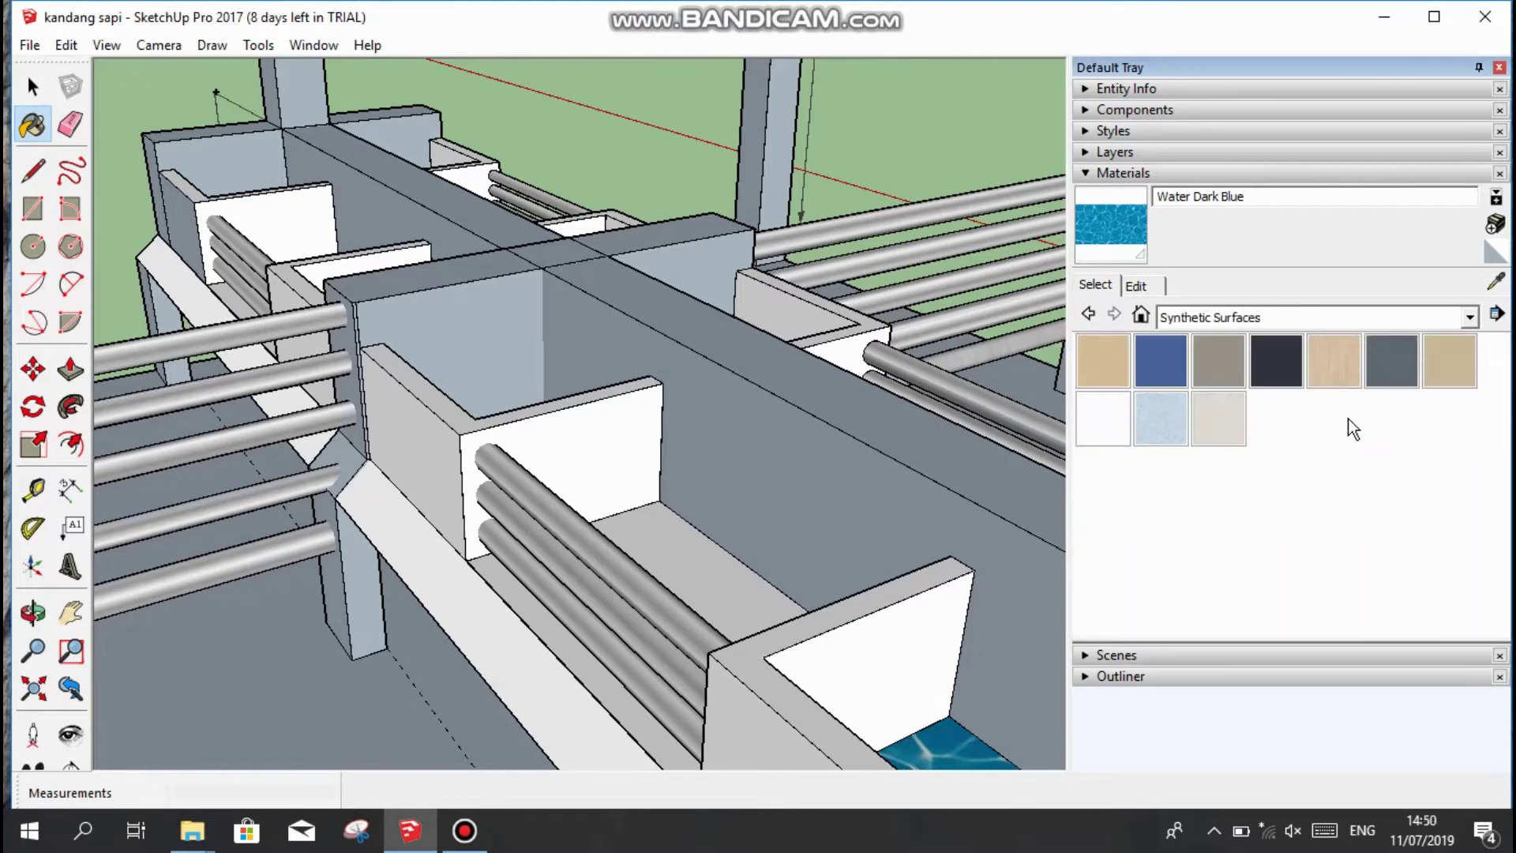
scroll(1233, 371, up, 1)
scroll(1263, 430, up, 1)
scroll(1221, 443, up, 1)
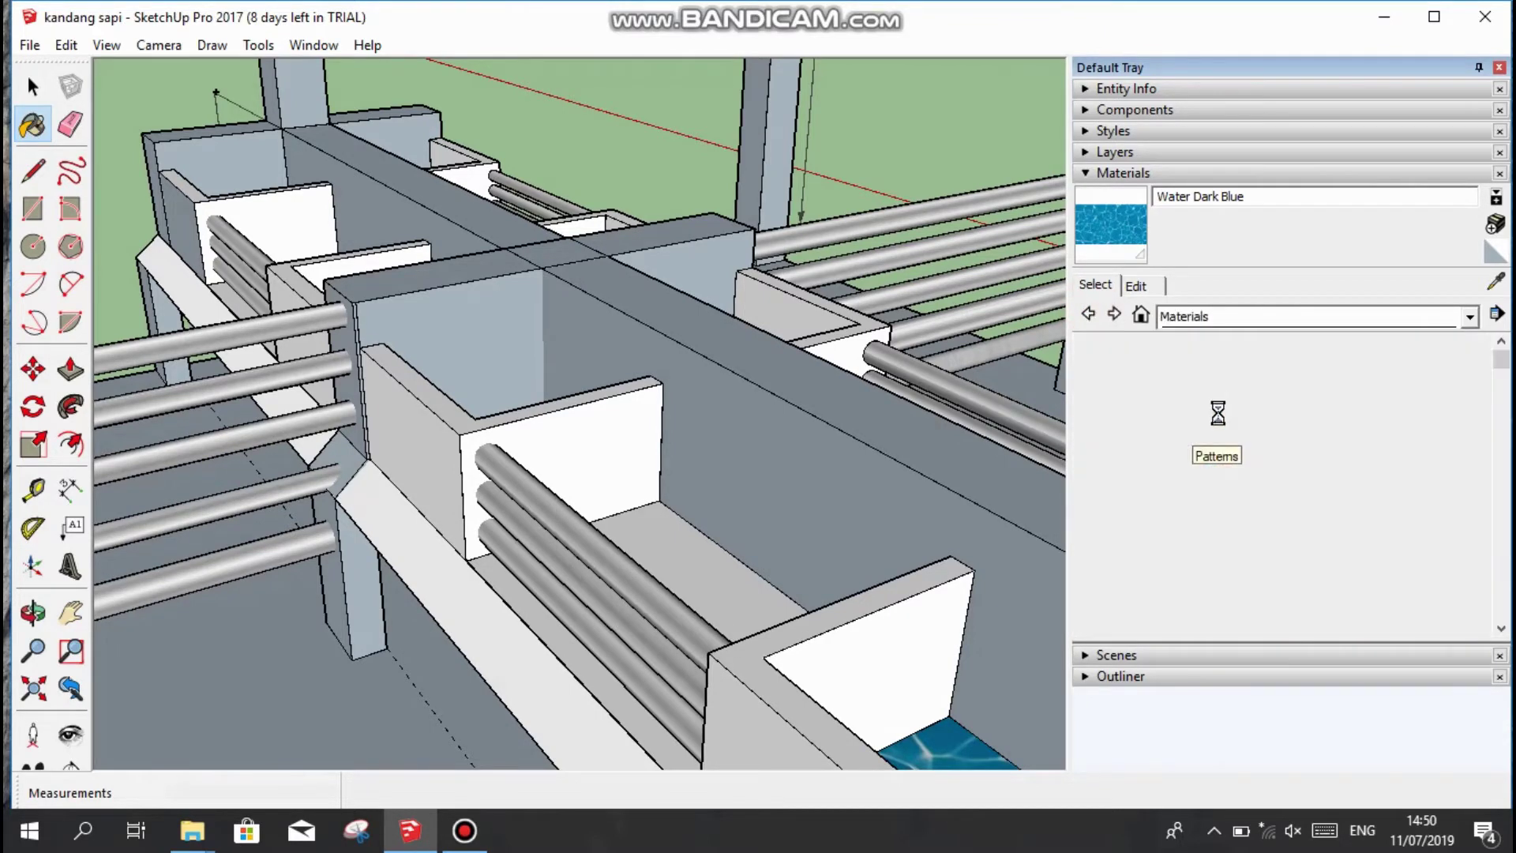
Browse the Landscaping, Fencing and Vegetation materials.
click(1088, 314)
click(1103, 419)
scroll(1309, 548, down, 5)
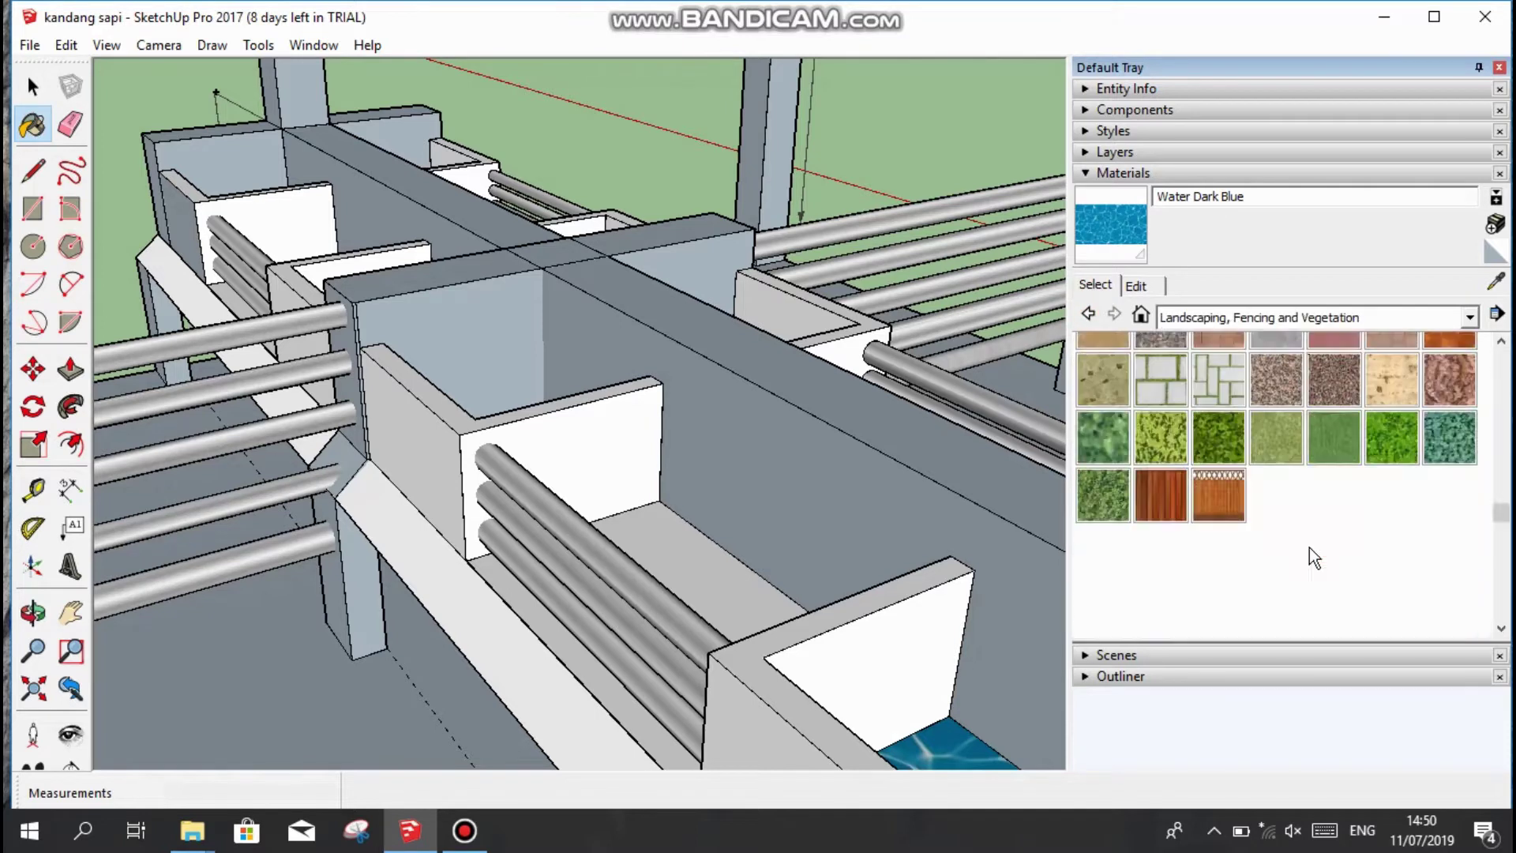
scroll(1232, 474, up, 5)
click(1089, 314)
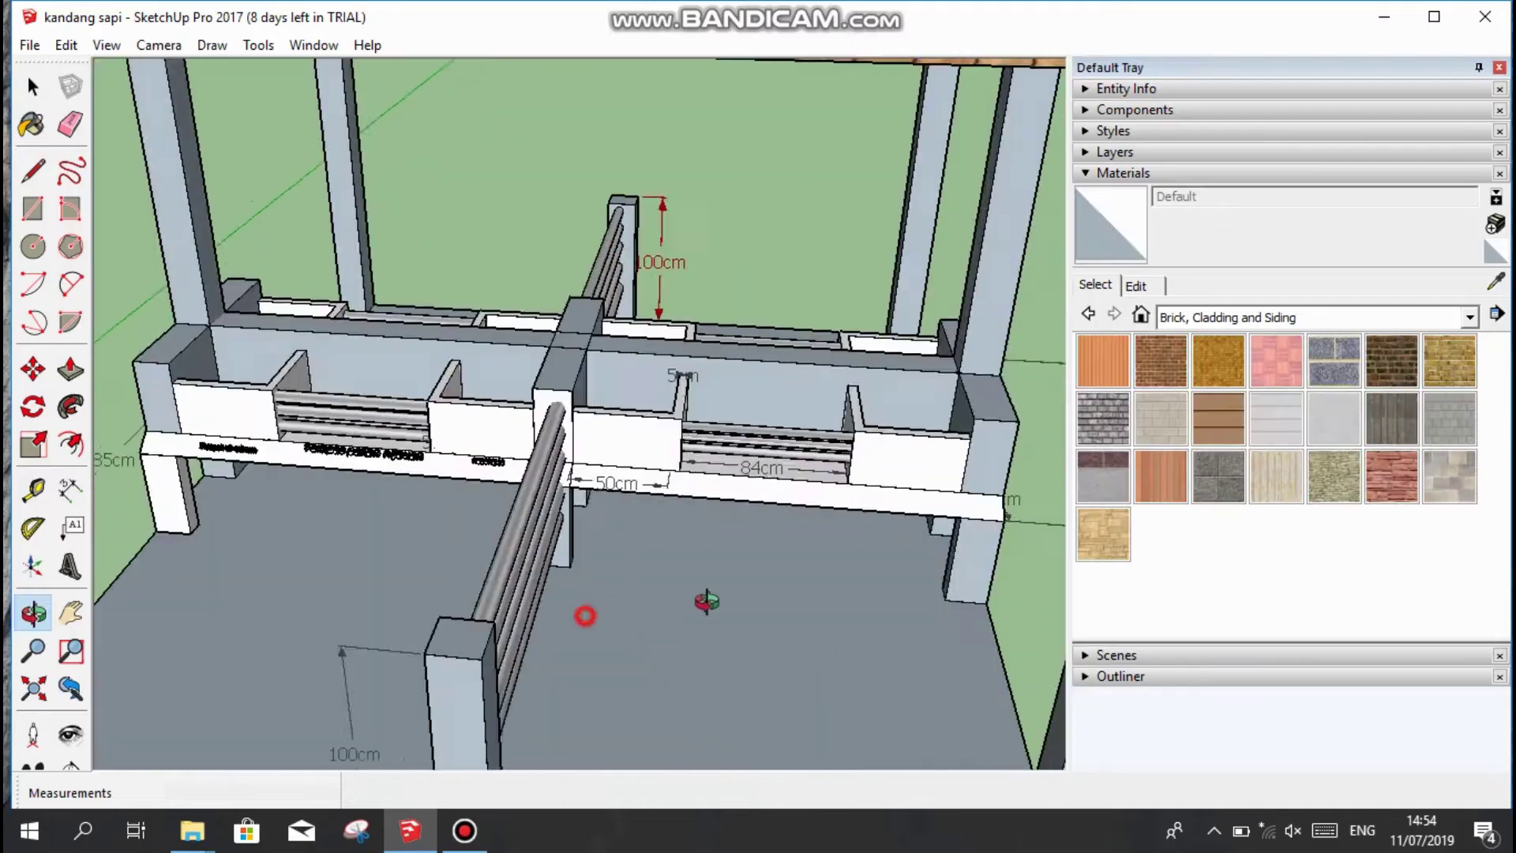
mouse_move(707, 602)
mouse_down()
mouse_move(523, 567)
mouse_move(526, 361)
mouse_move(237, 385)
mouse_move(430, 551)
mouse_move(788, 613)
mouse_move(703, 590)
mouse_move(799, 633)
mouse_move(896, 577)
mouse_up()
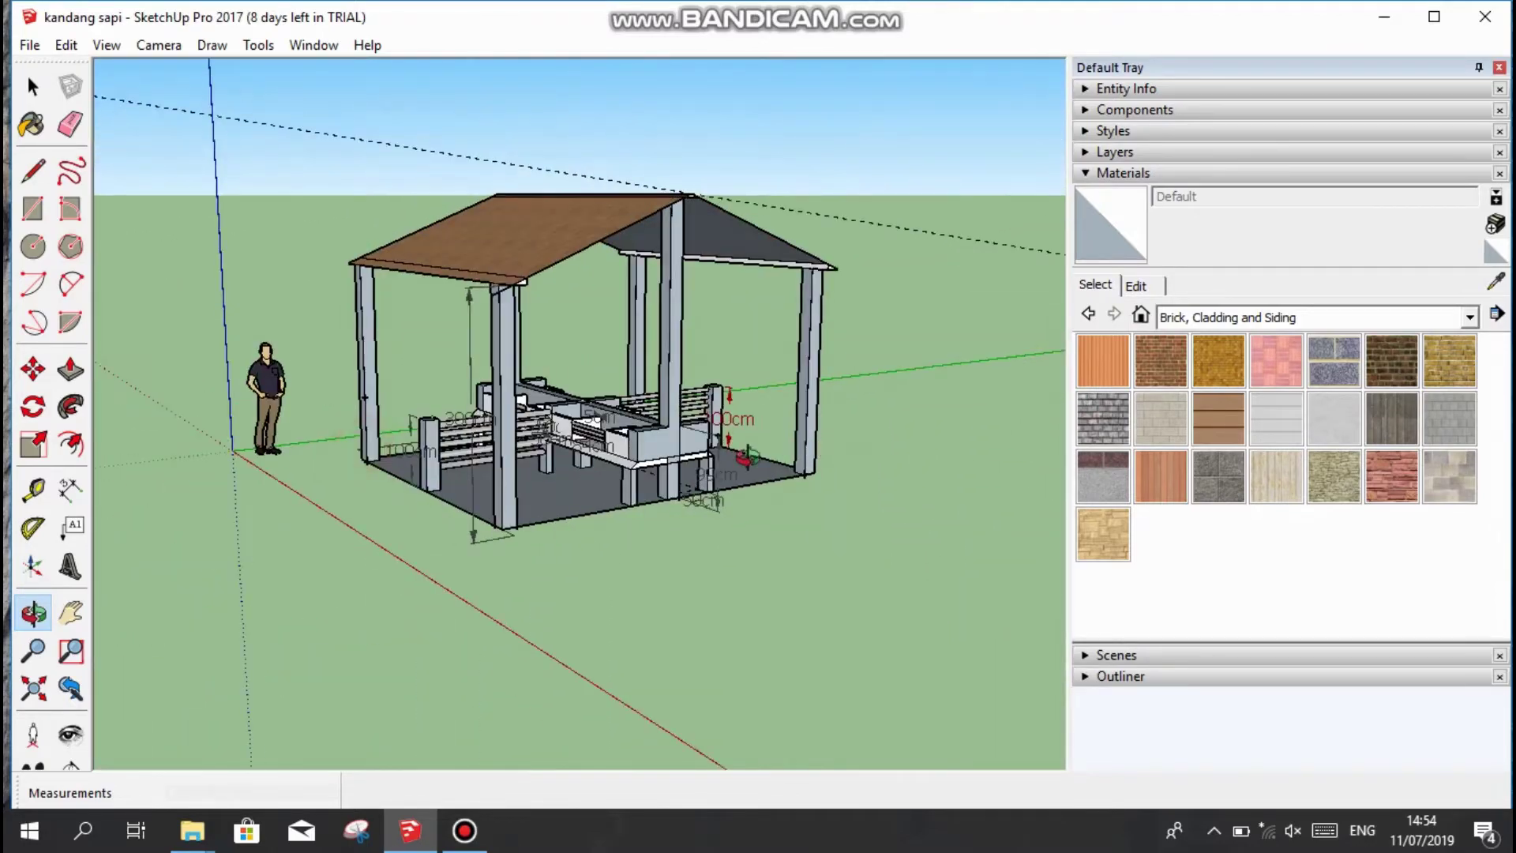
mouse_move(552, 431)
mouse_down()
mouse_move(524, 406)
mouse_move(542, 474)
mouse_move(469, 590)
mouse_move(491, 530)
mouse_move(412, 458)
mouse_up()
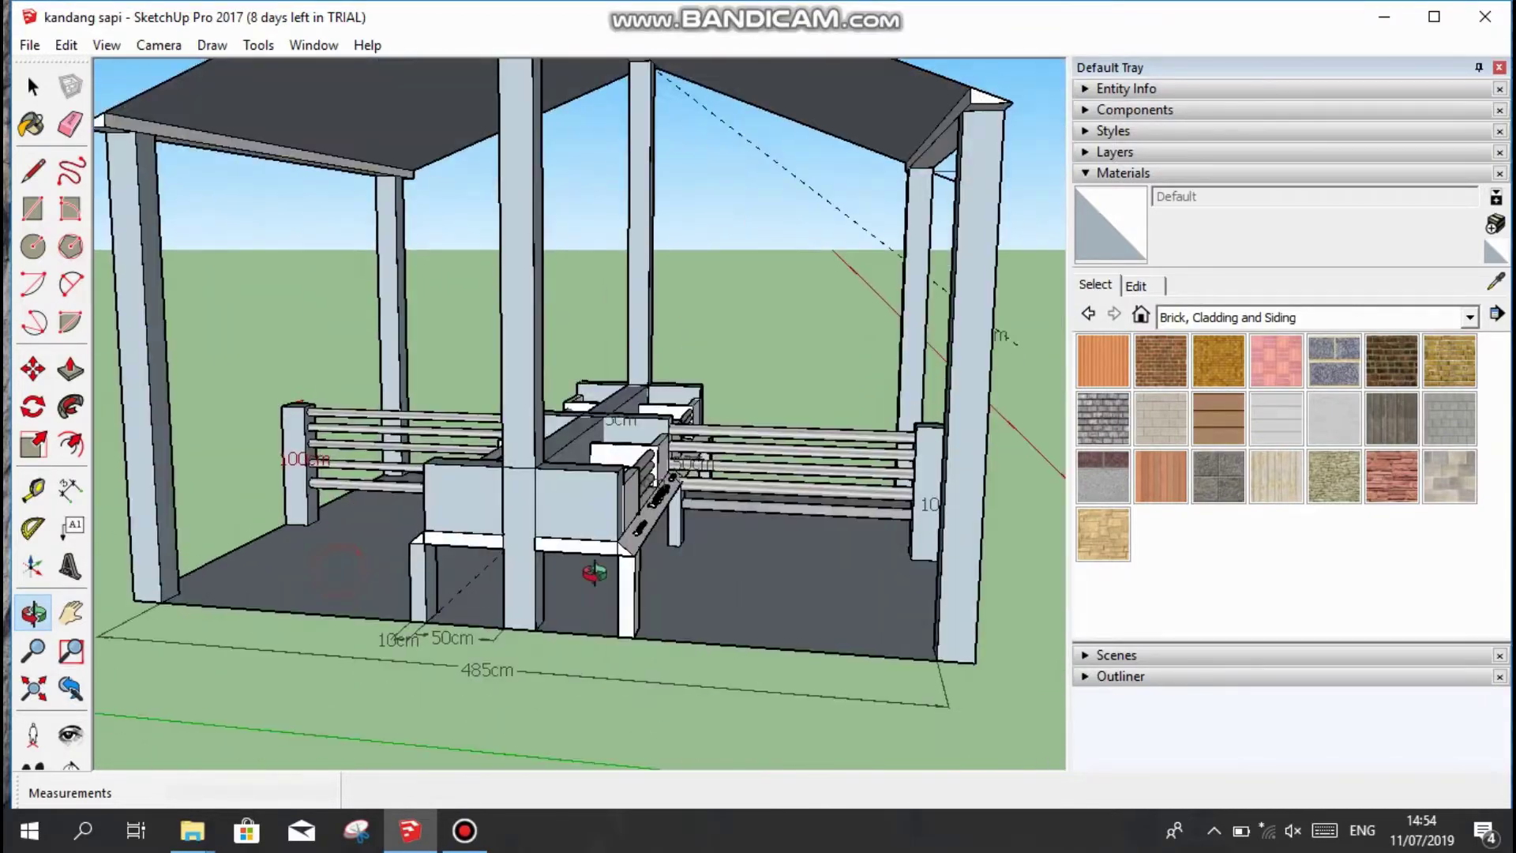
mouse_move(593, 575)
mouse_down()
mouse_move(707, 660)
mouse_move(522, 517)
mouse_up()
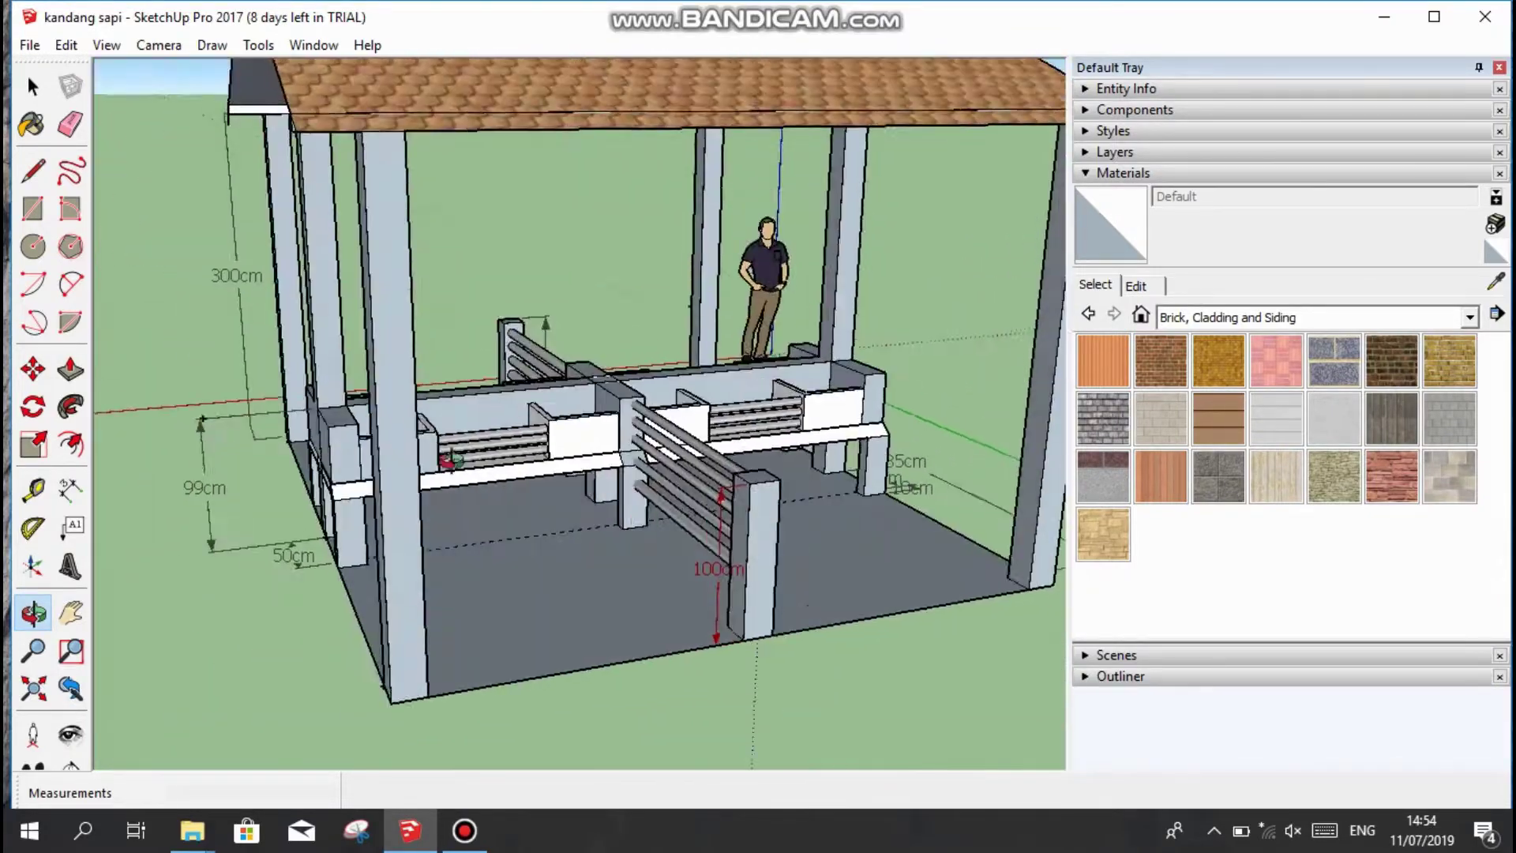
mouse_move(450, 460)
mouse_down()
mouse_move(463, 518)
mouse_move(582, 501)
mouse_move(456, 494)
mouse_move(794, 566)
mouse_move(667, 515)
mouse_move(772, 524)
mouse_move(687, 552)
mouse_move(752, 527)
mouse_move(711, 553)
mouse_move(677, 619)
mouse_move(693, 542)
mouse_move(782, 566)
mouse_move(829, 329)
mouse_move(874, 518)
mouse_move(661, 552)
mouse_move(416, 520)
mouse_move(363, 576)
mouse_move(474, 453)
mouse_move(507, 603)
mouse_move(713, 612)
mouse_move(638, 562)
mouse_up()
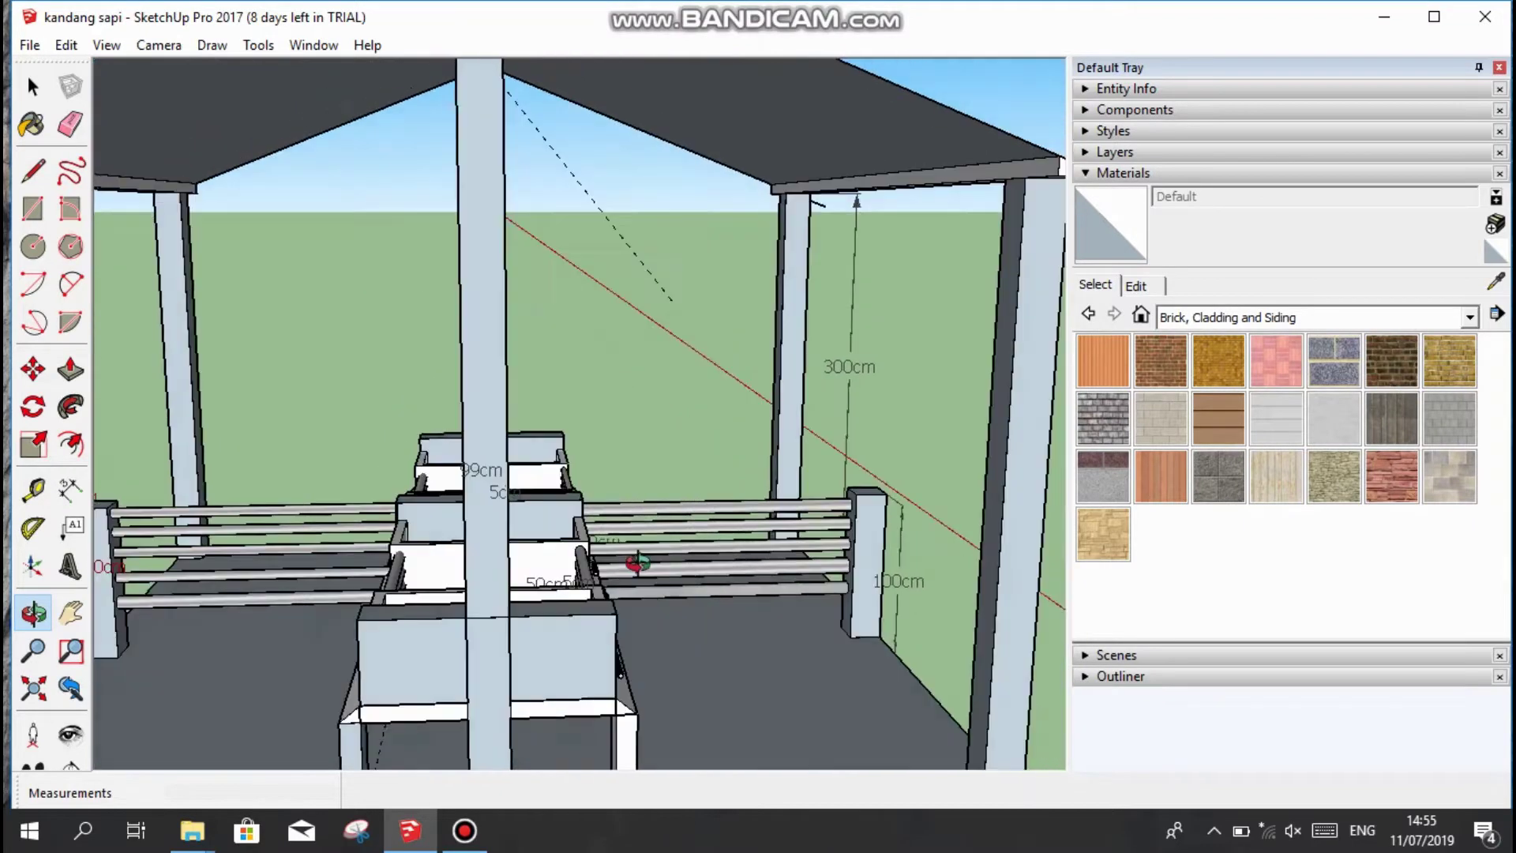
click(1089, 313)
click(1088, 314)
click(1088, 313)
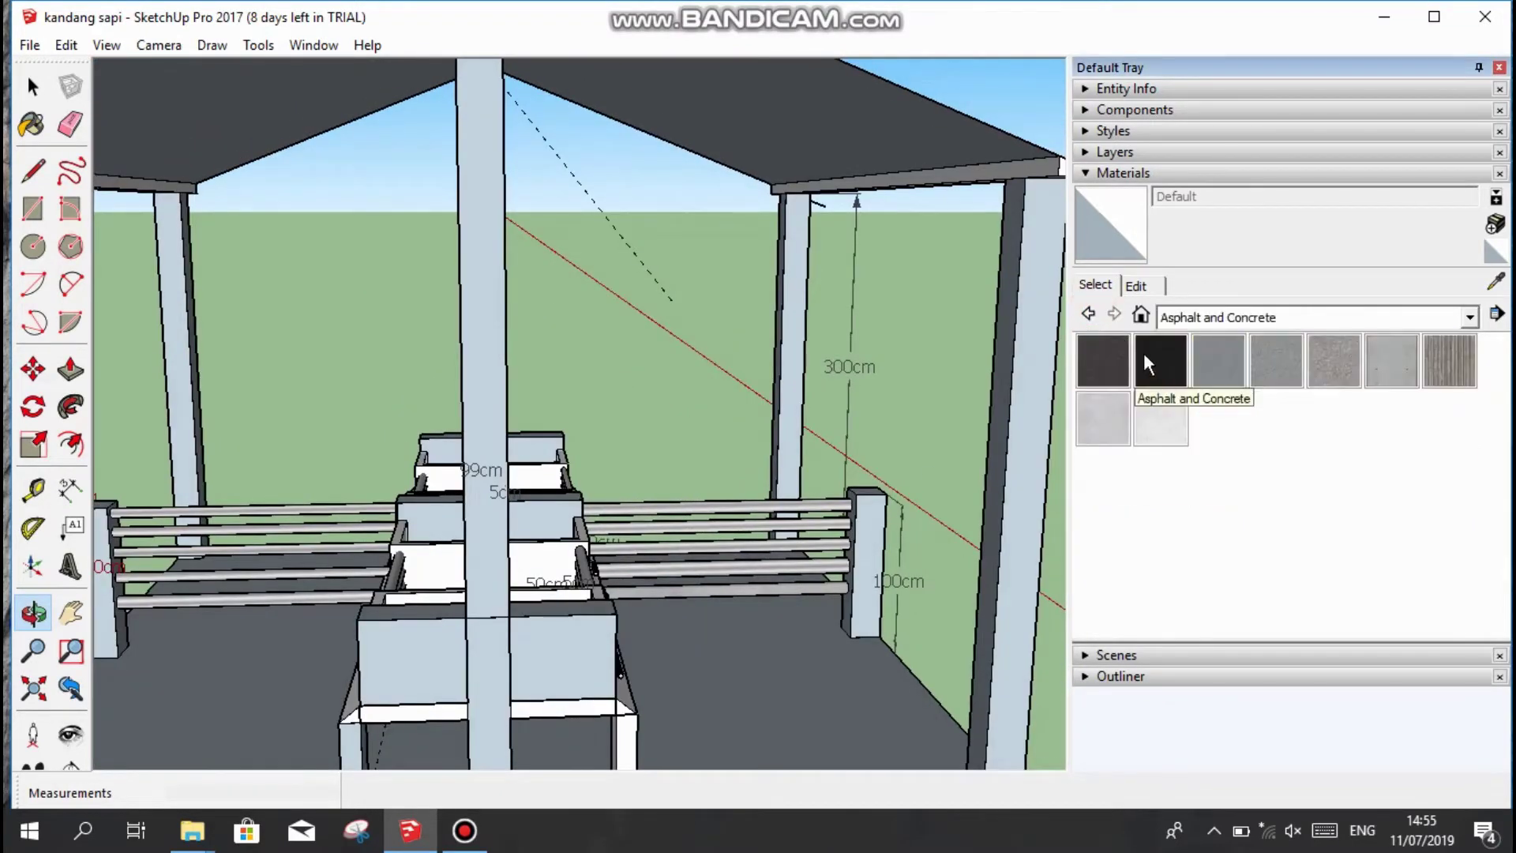
click(1088, 313)
double_click(1161, 359)
click(1089, 313)
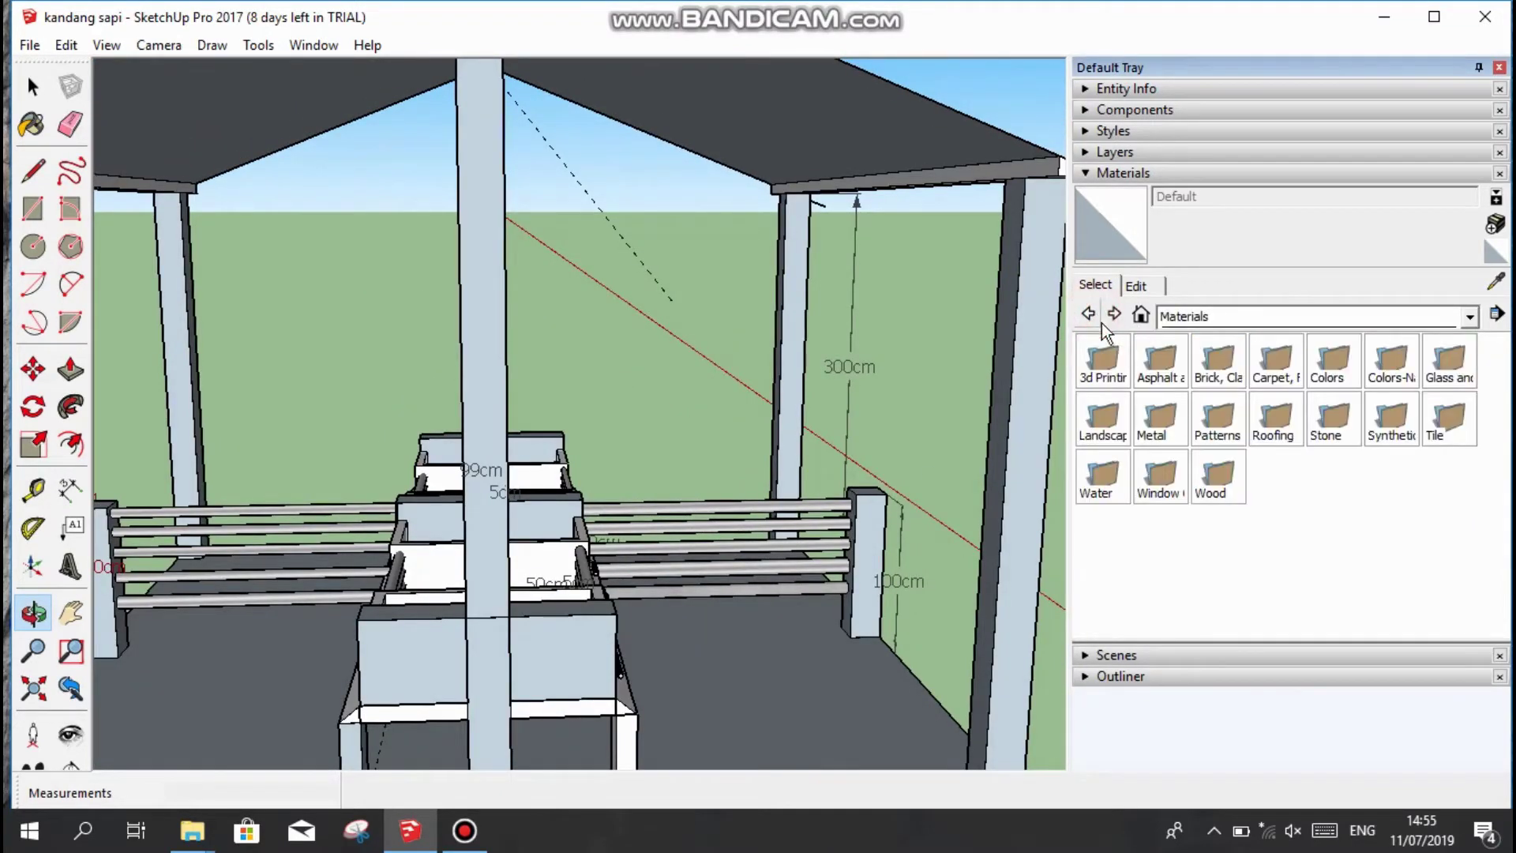
double_click(1157, 368)
click(1088, 314)
double_click(1240, 368)
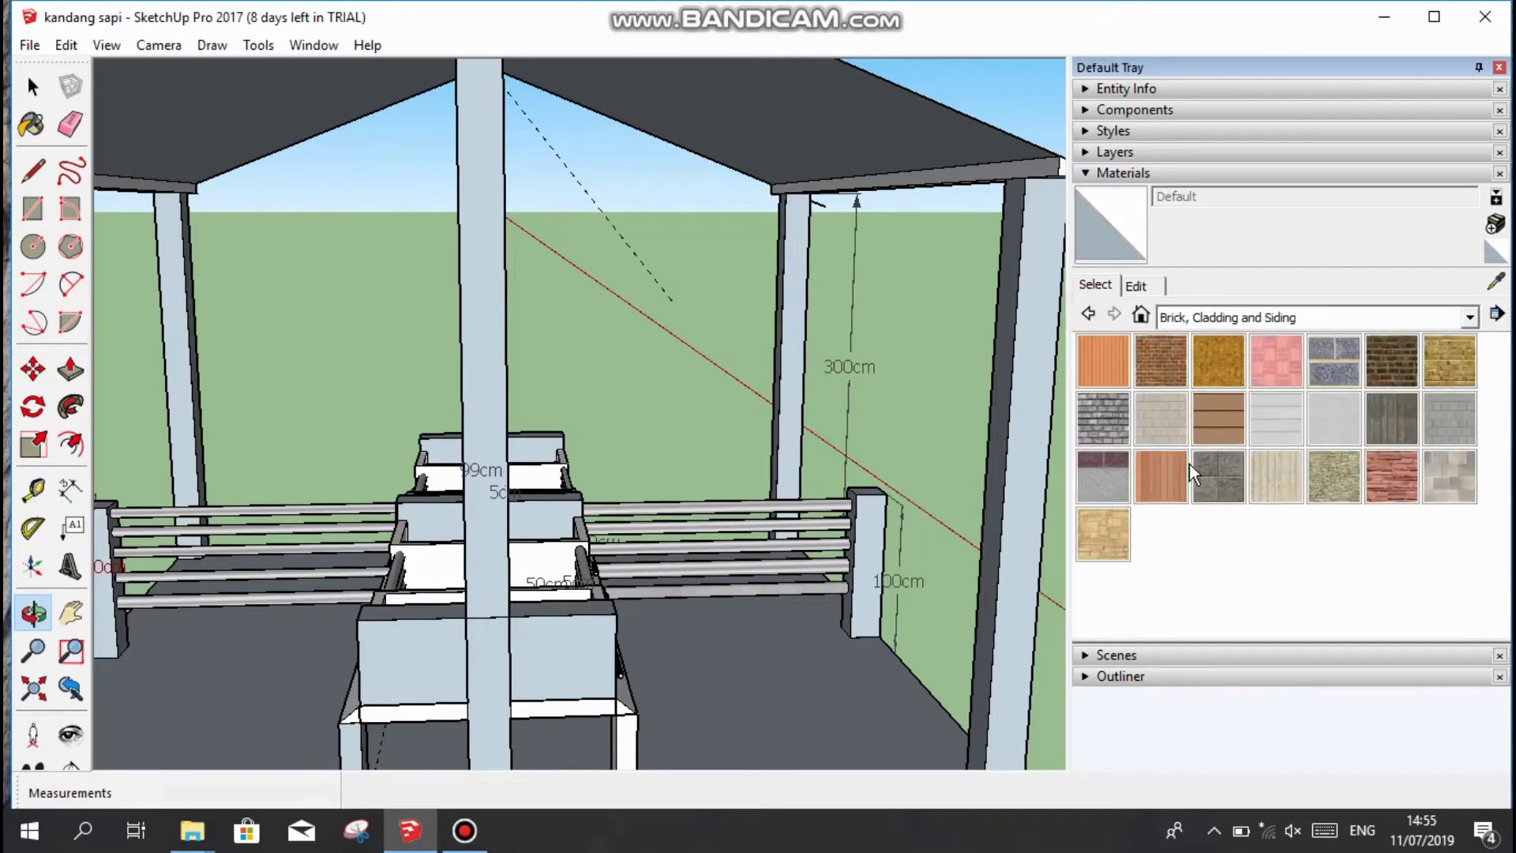
click(1115, 313)
mouse_move(298, 630)
mouse_down()
mouse_move(541, 463)
mouse_move(316, 553)
mouse_up()
click(30, 620)
mouse_move(793, 633)
mouse_down()
mouse_move(948, 589)
mouse_move(657, 616)
mouse_move(432, 597)
mouse_move(457, 623)
mouse_move(887, 620)
mouse_move(582, 558)
mouse_move(719, 525)
mouse_move(745, 609)
mouse_move(1015, 514)
mouse_move(513, 496)
mouse_move(406, 542)
mouse_move(525, 593)
mouse_move(718, 565)
mouse_move(229, 602)
mouse_move(400, 532)
mouse_move(298, 223)
mouse_move(751, 609)
mouse_move(636, 505)
mouse_move(153, 630)
mouse_up()
click(70, 566)
Place a 3 cm extruded 'KANDANG SAPI SEMI INTENSIF' 3D text on the ground.
key(Escape)
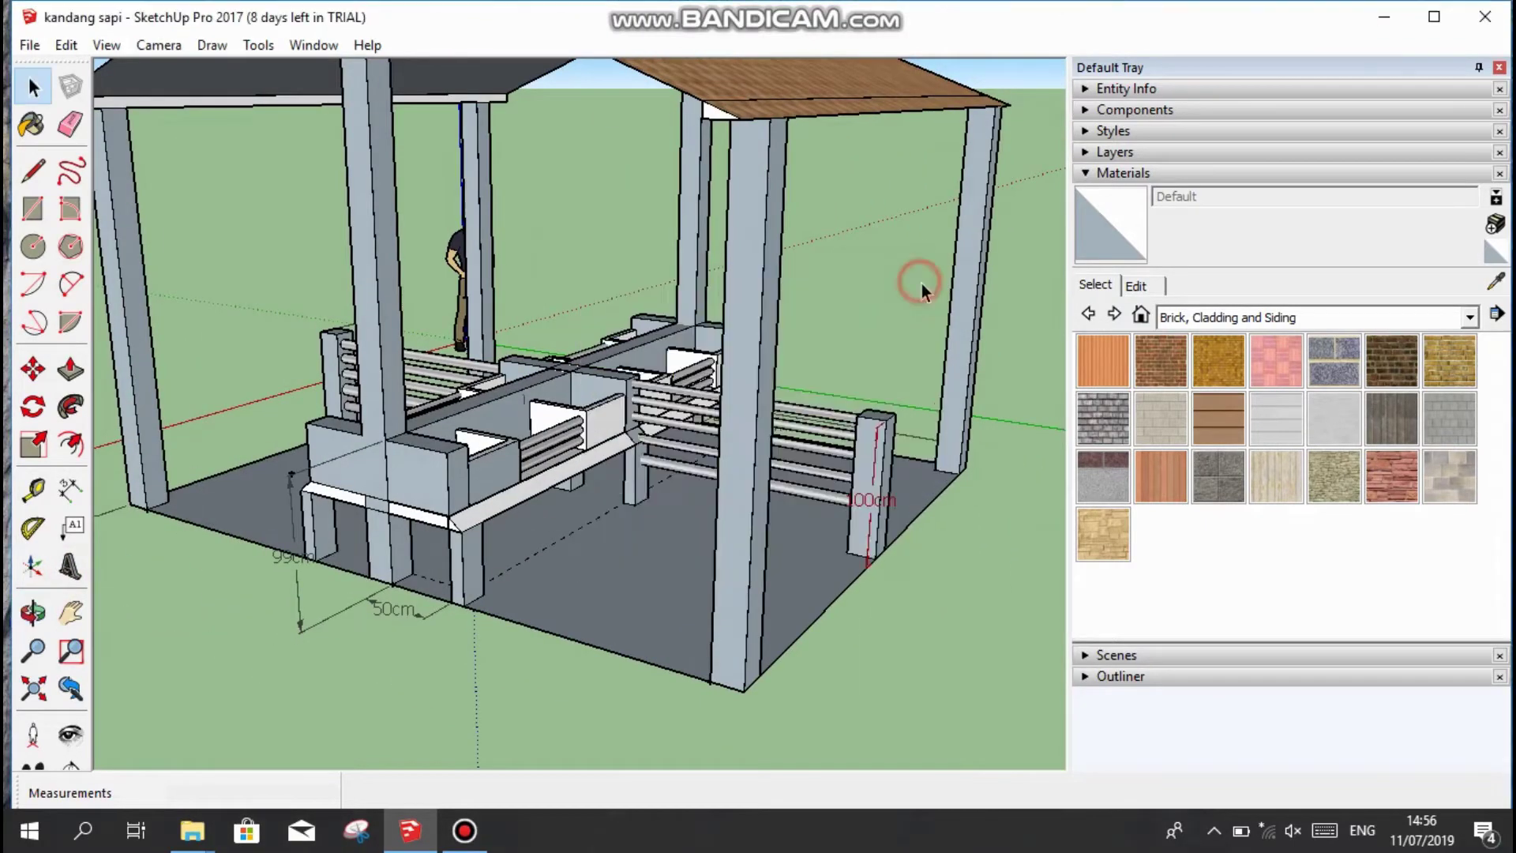
key(space)
middle_drag(921, 283, 100, 603)
click(70, 566)
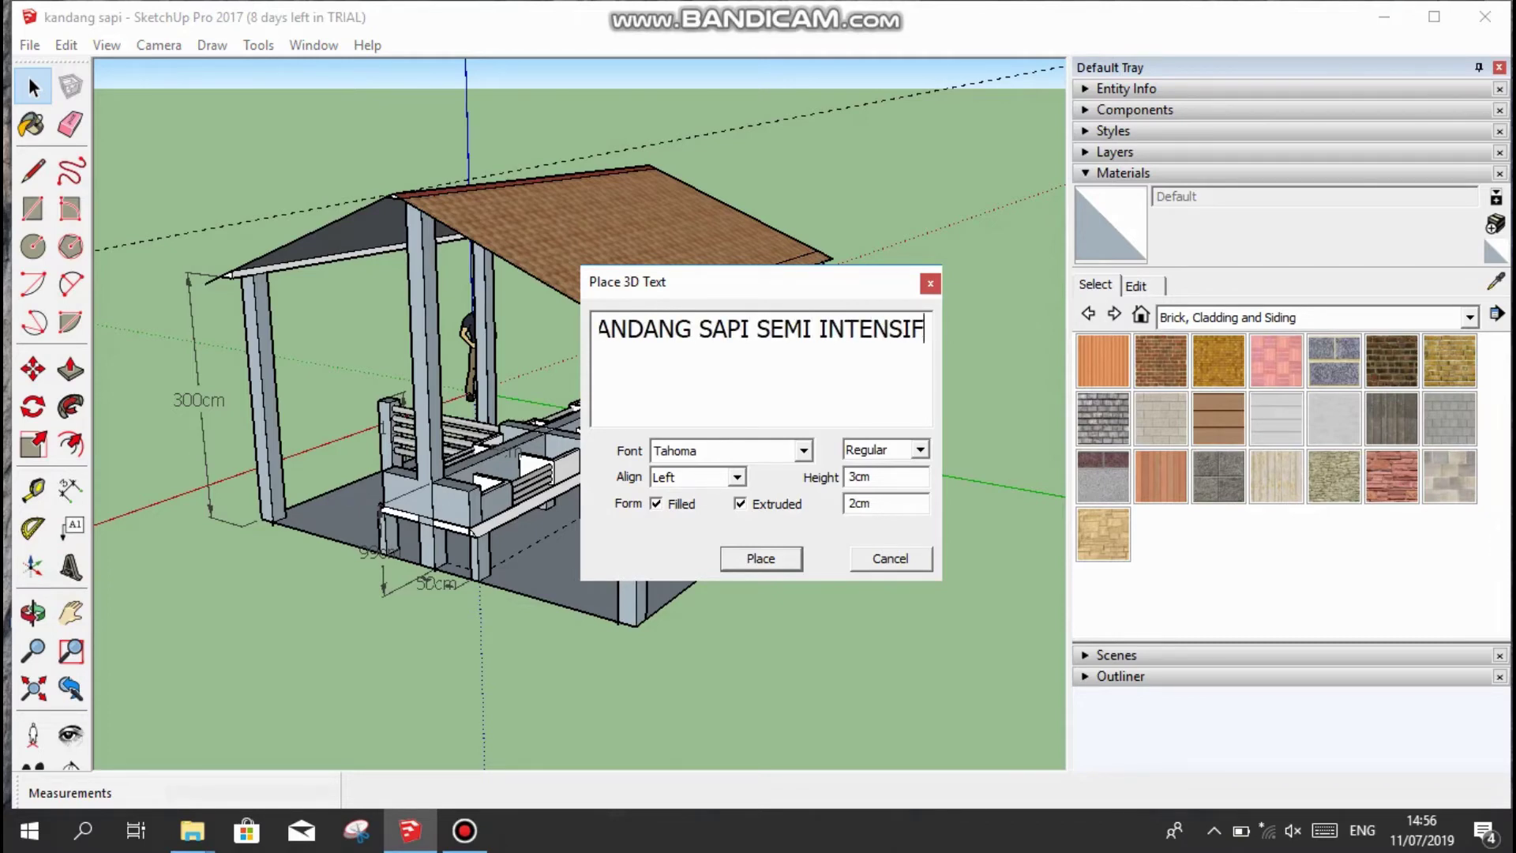
click(761, 559)
Zoom in on the small title and start another 3D text.
scroll(779, 695, up, 3)
scroll(792, 356, up, 3)
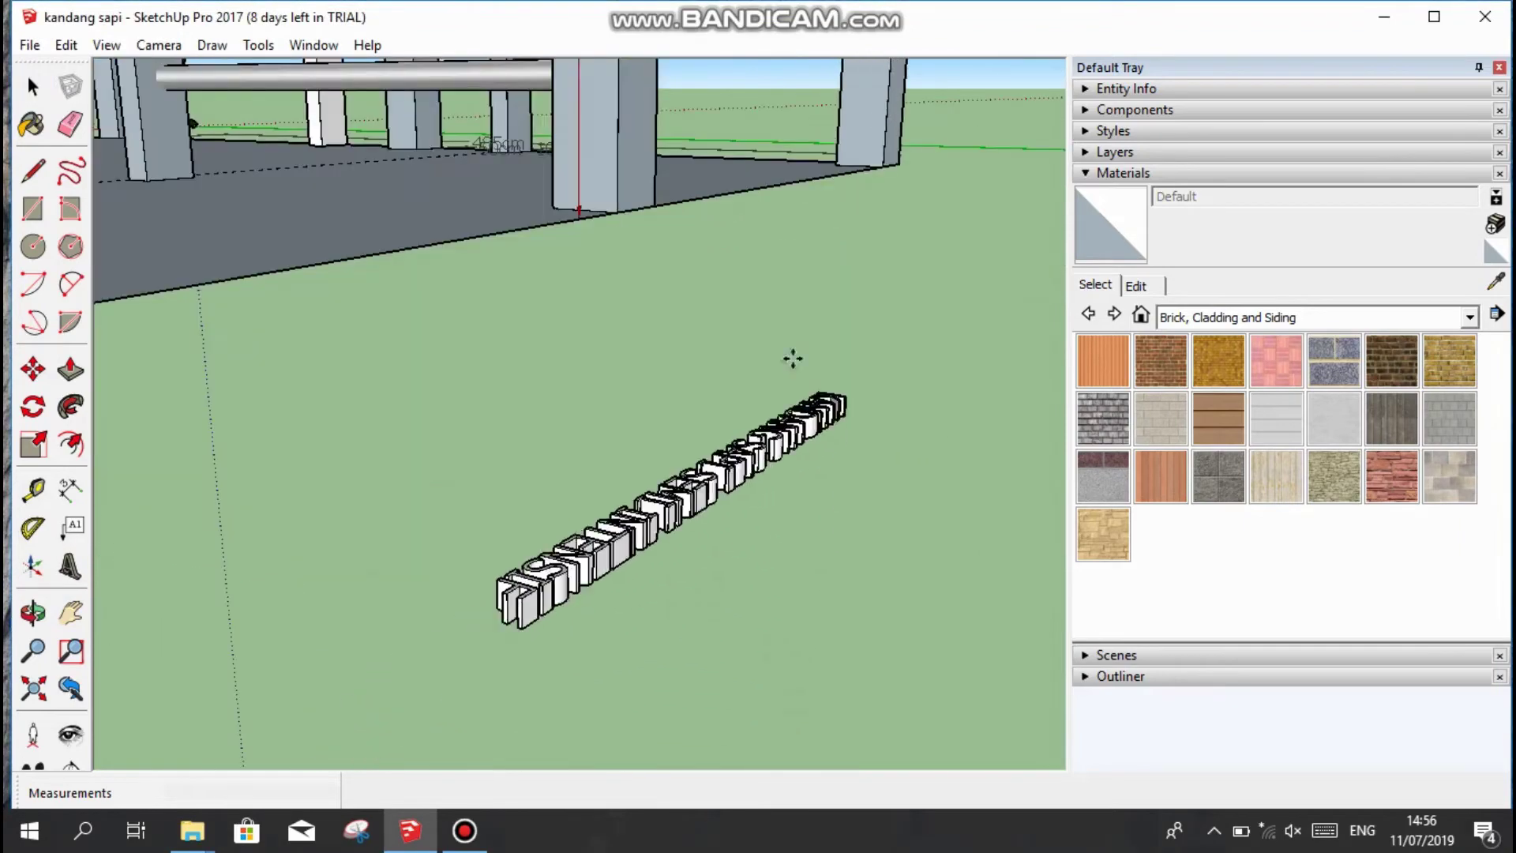
scroll(706, 328, up, 2)
scroll(379, 450, up, 5)
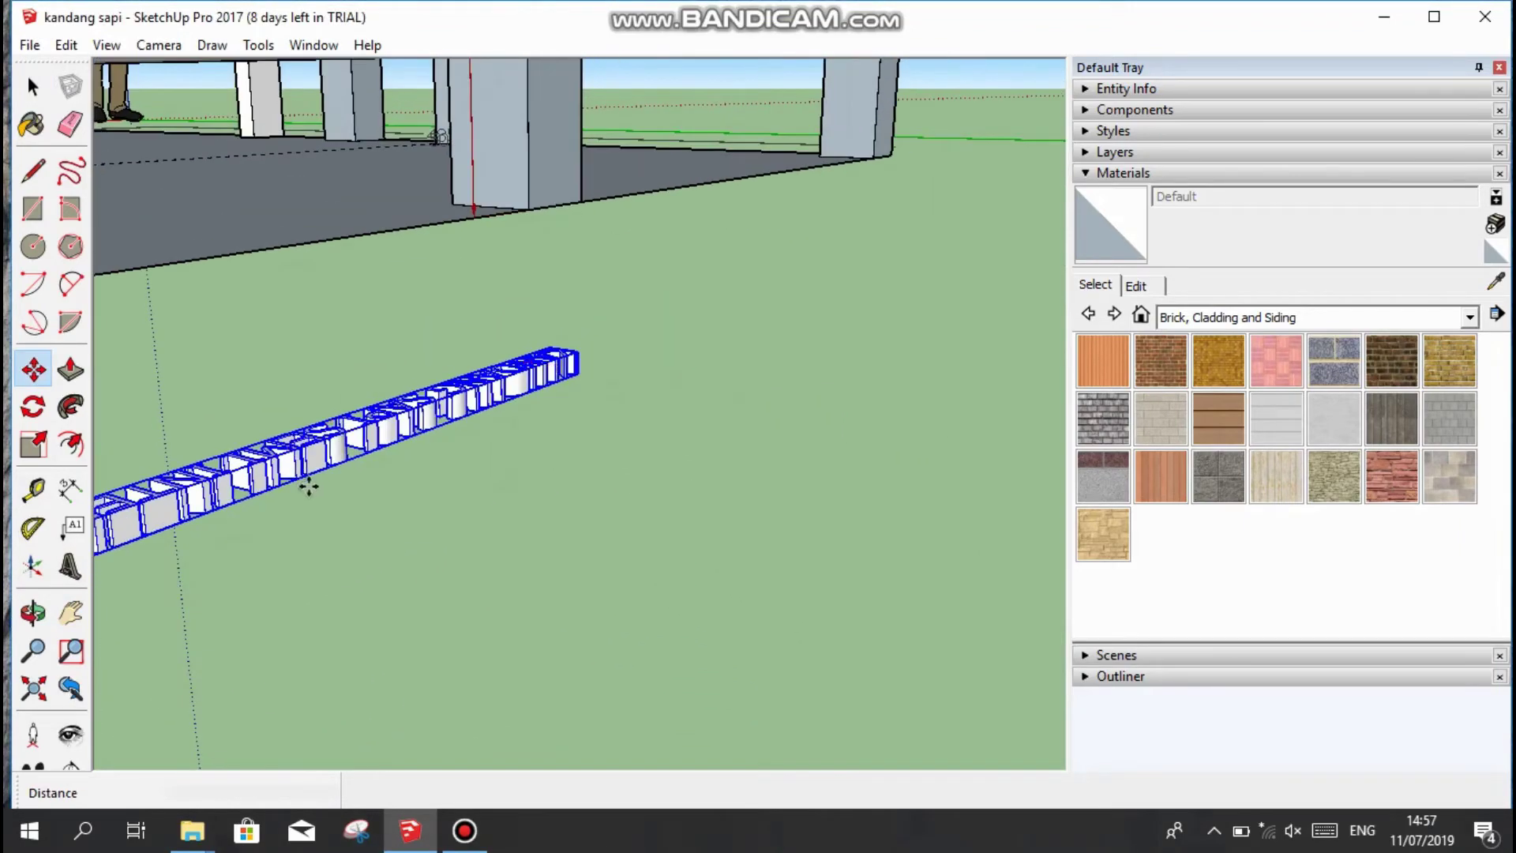
click(71, 566)
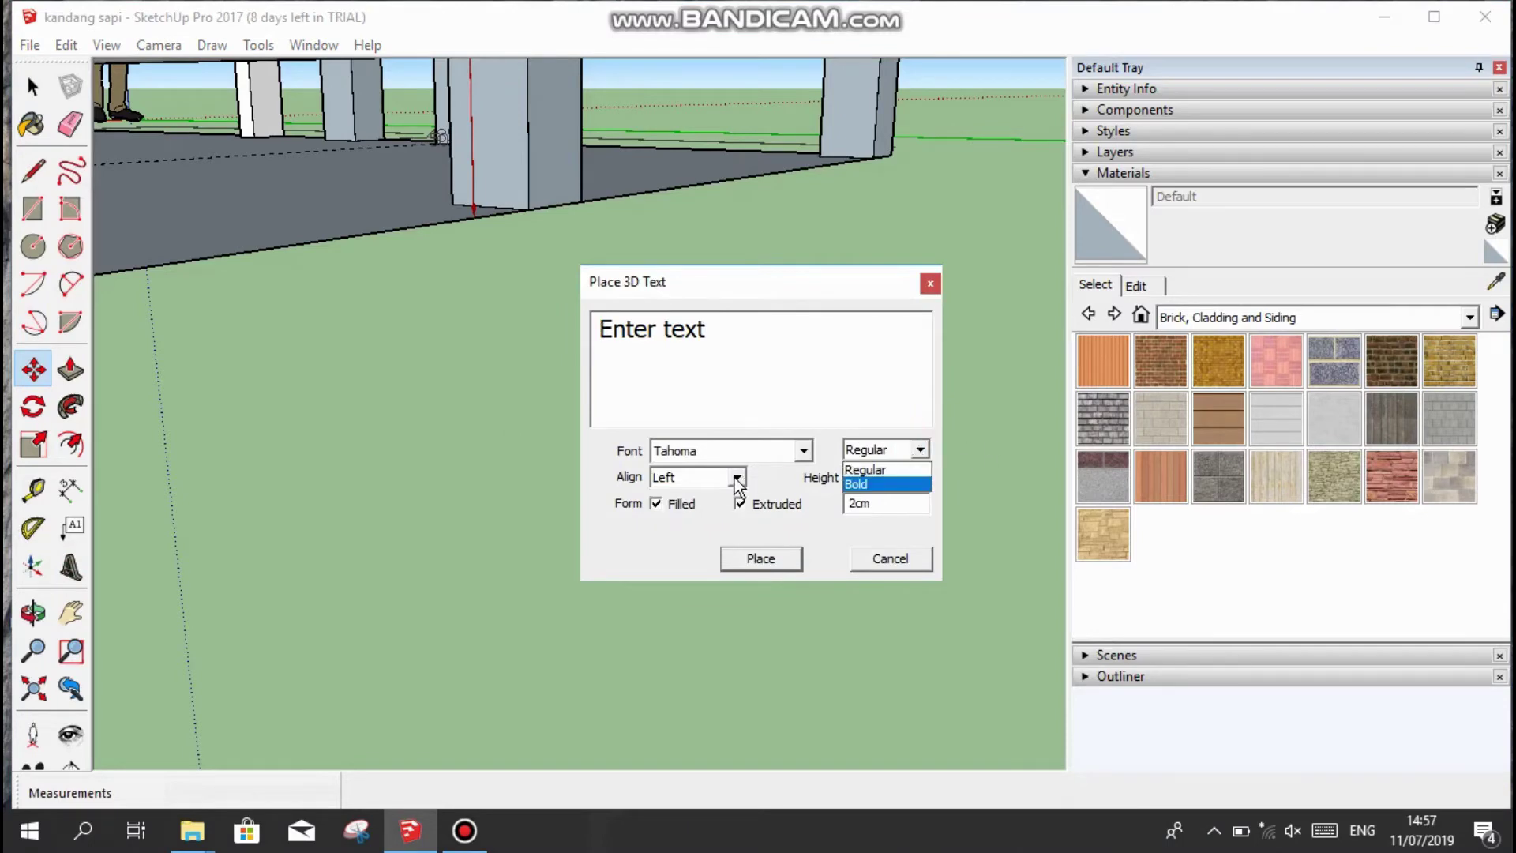
Place a centred 'KANDANG SAPI SEMI INTENSIF' 3D title, 50 cm high and 25 cm extruded.
click(730, 513)
text(KANDANG SAPI SEMI INTENSIF)
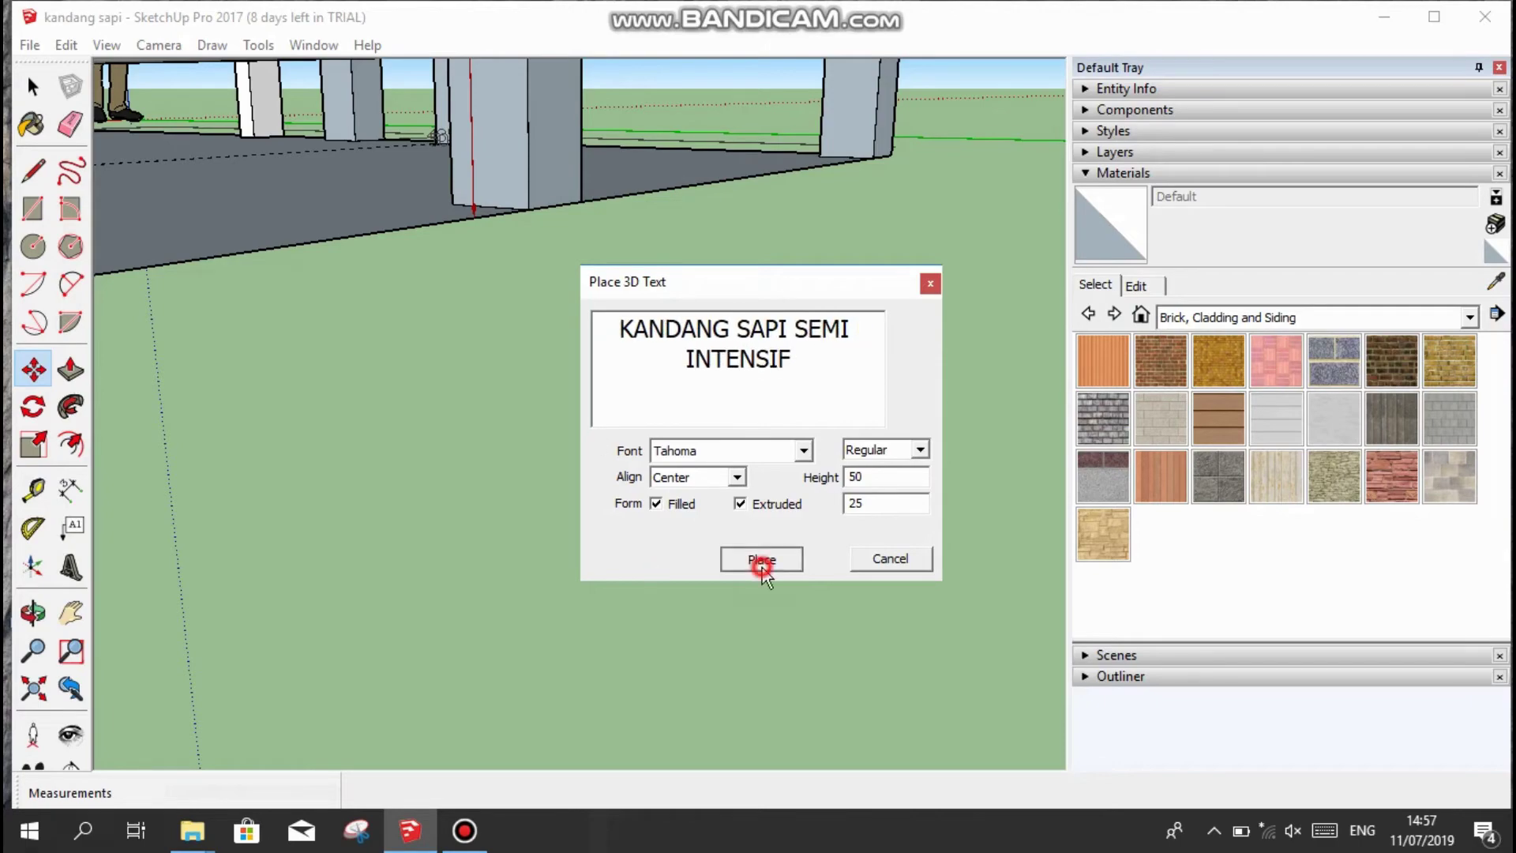
click(762, 558)
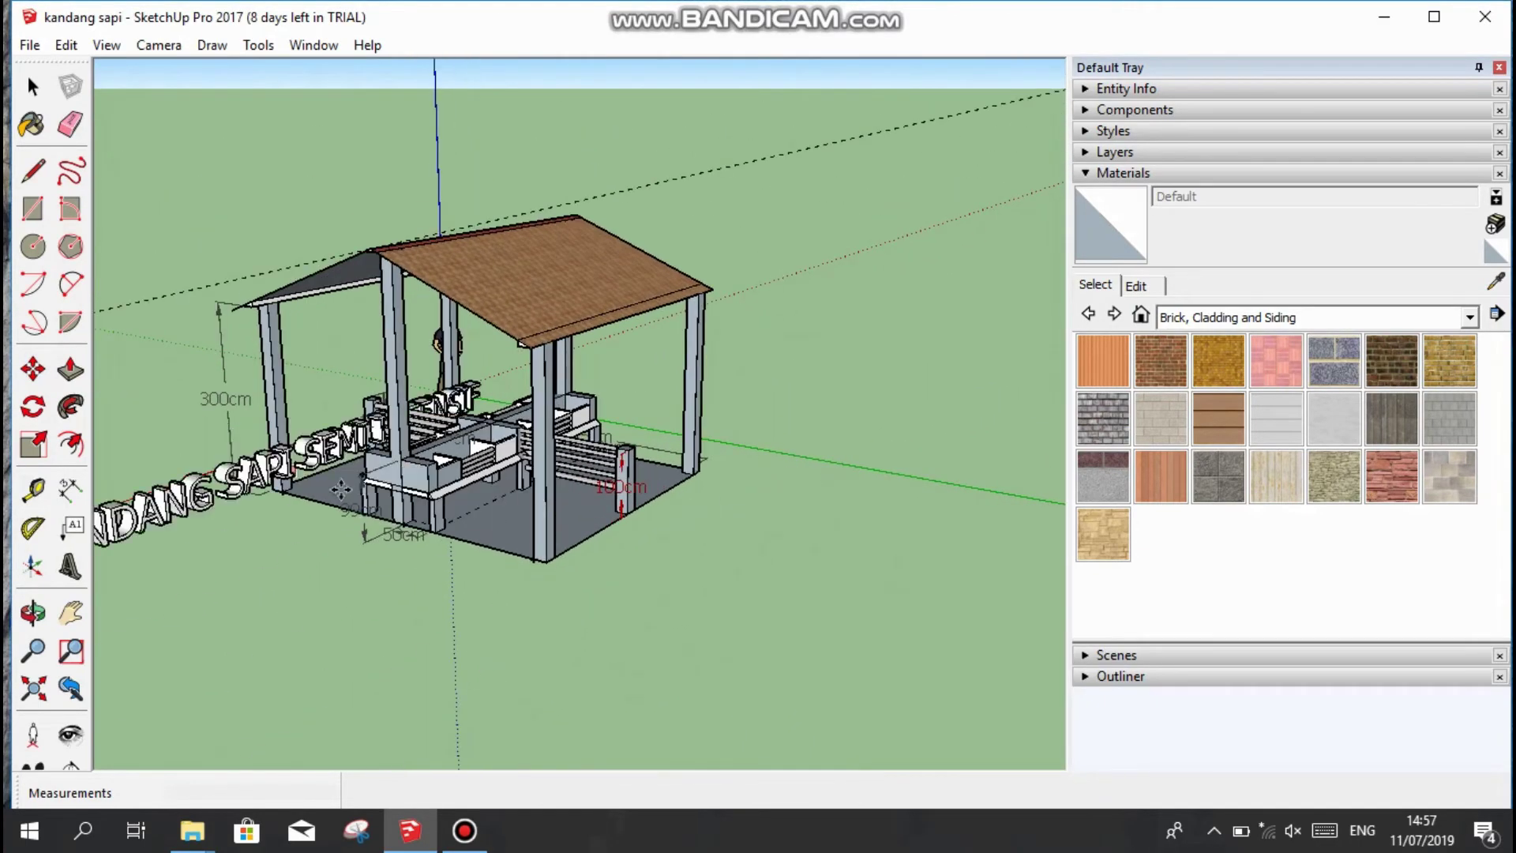
scroll(379, 679, down, 3)
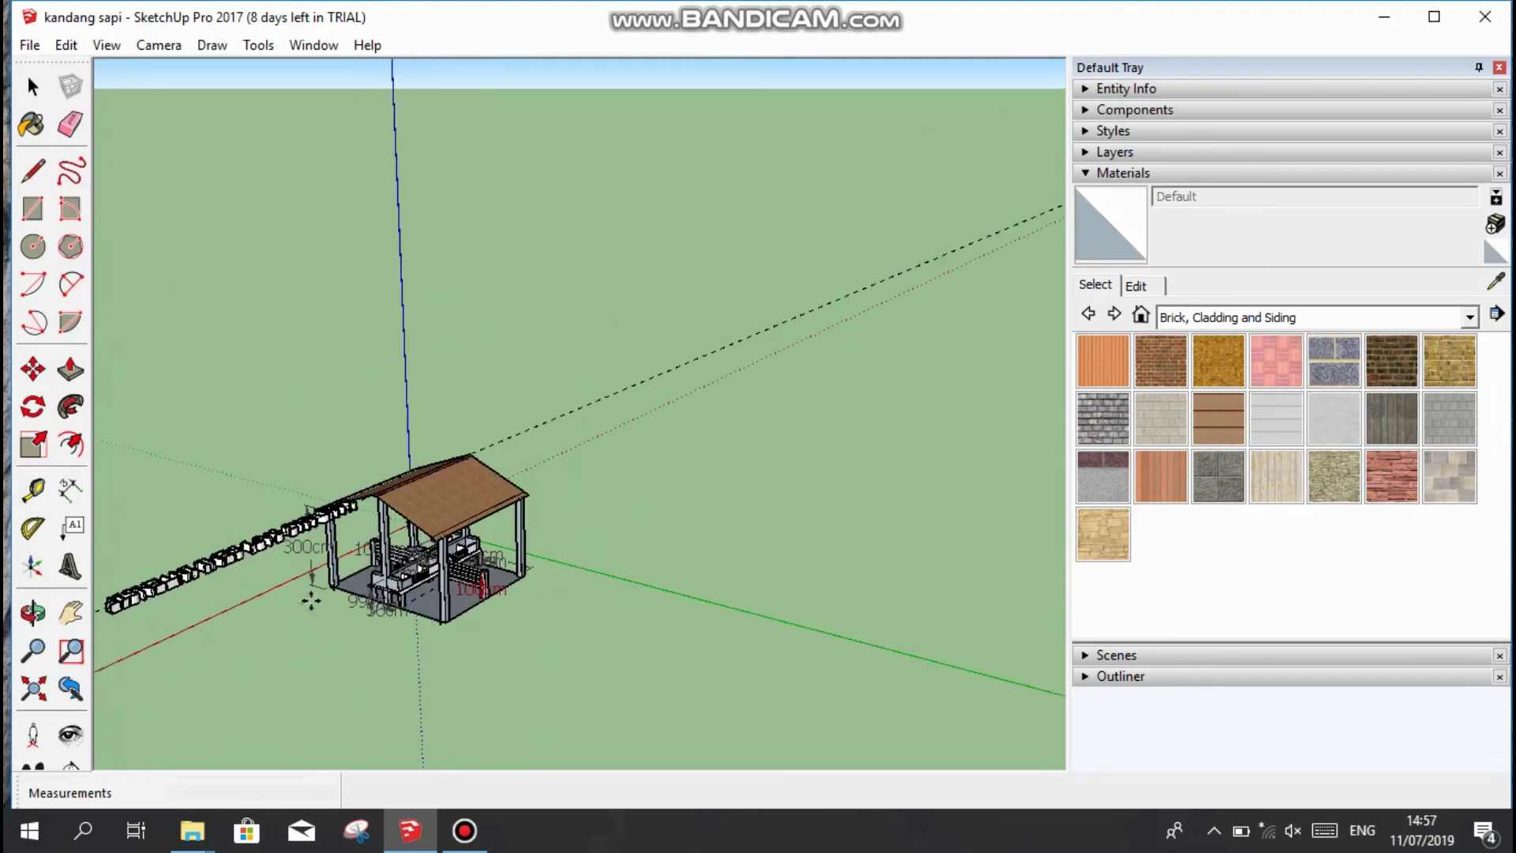
scroll(545, 609, up, 1)
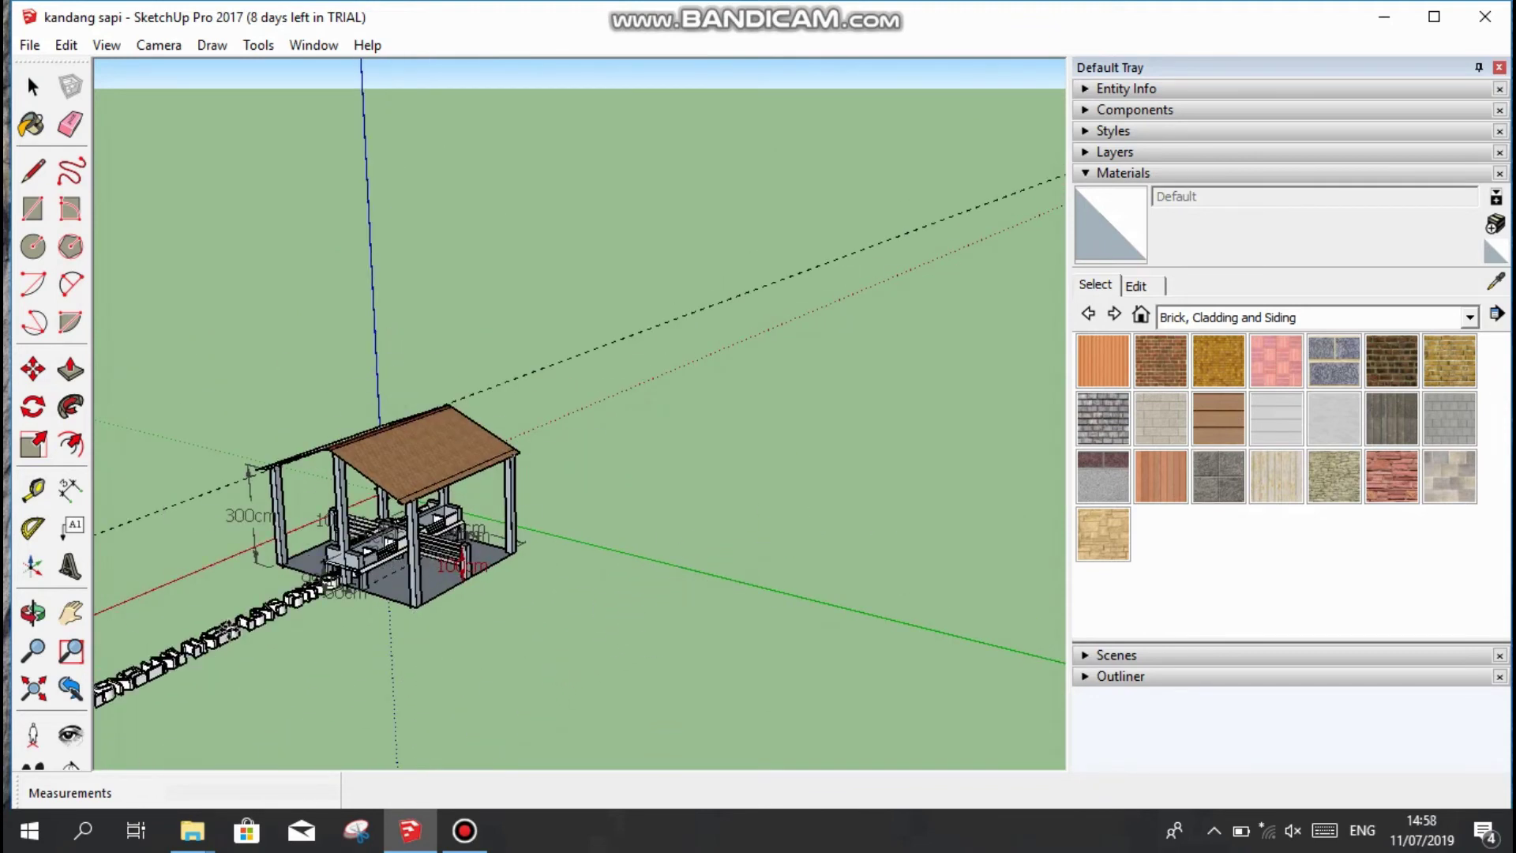
click(71, 613)
drag(242, 601, 440, 593)
Place another 50 cm 'KANDANG SAPI SEMI INTENSIF' 3D title on the ground beside the shed.
click(70, 567)
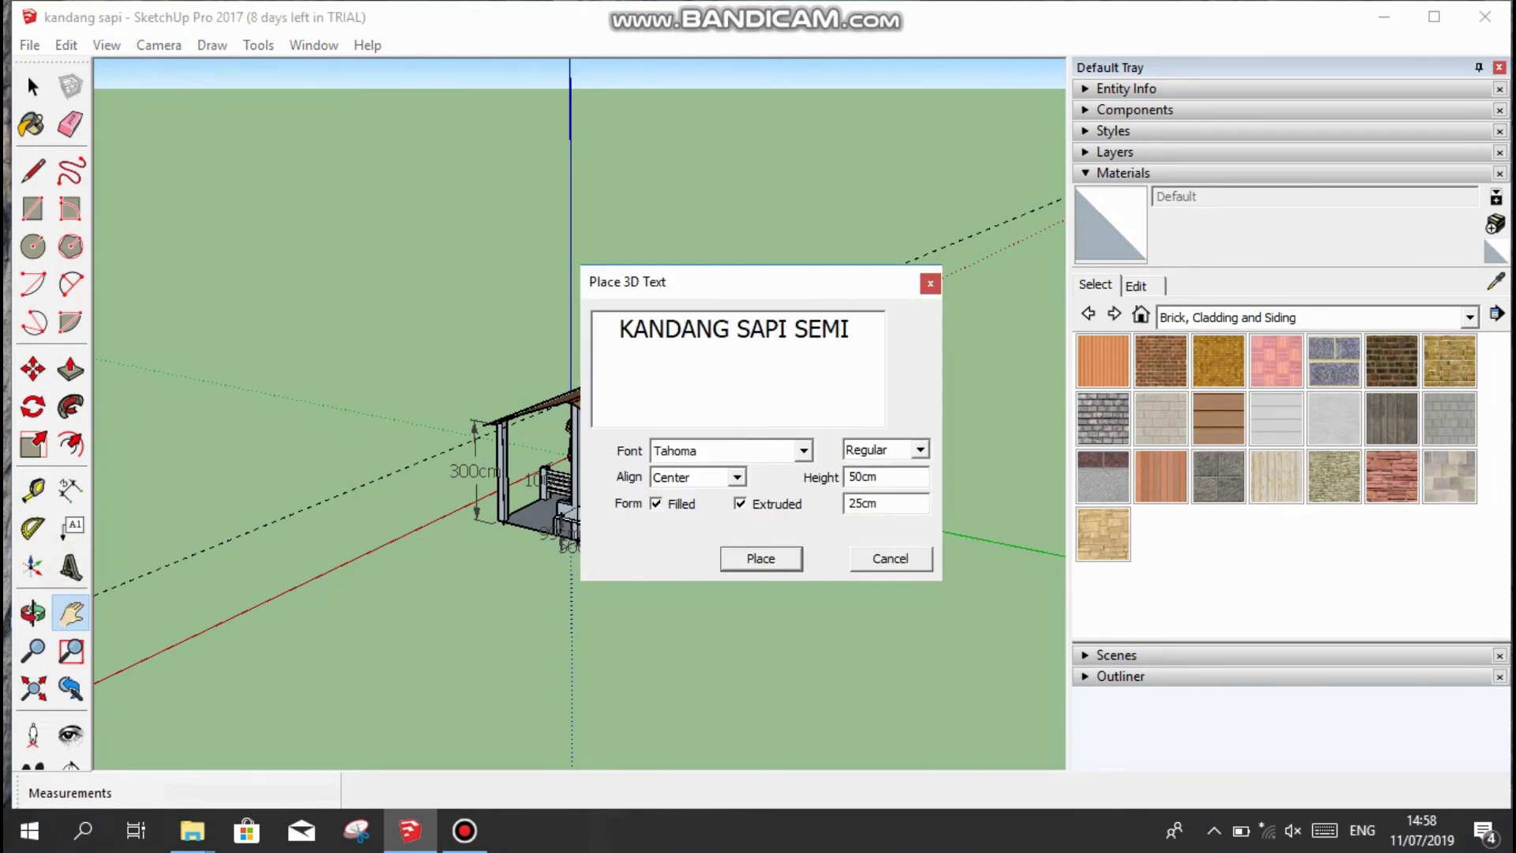
click(760, 558)
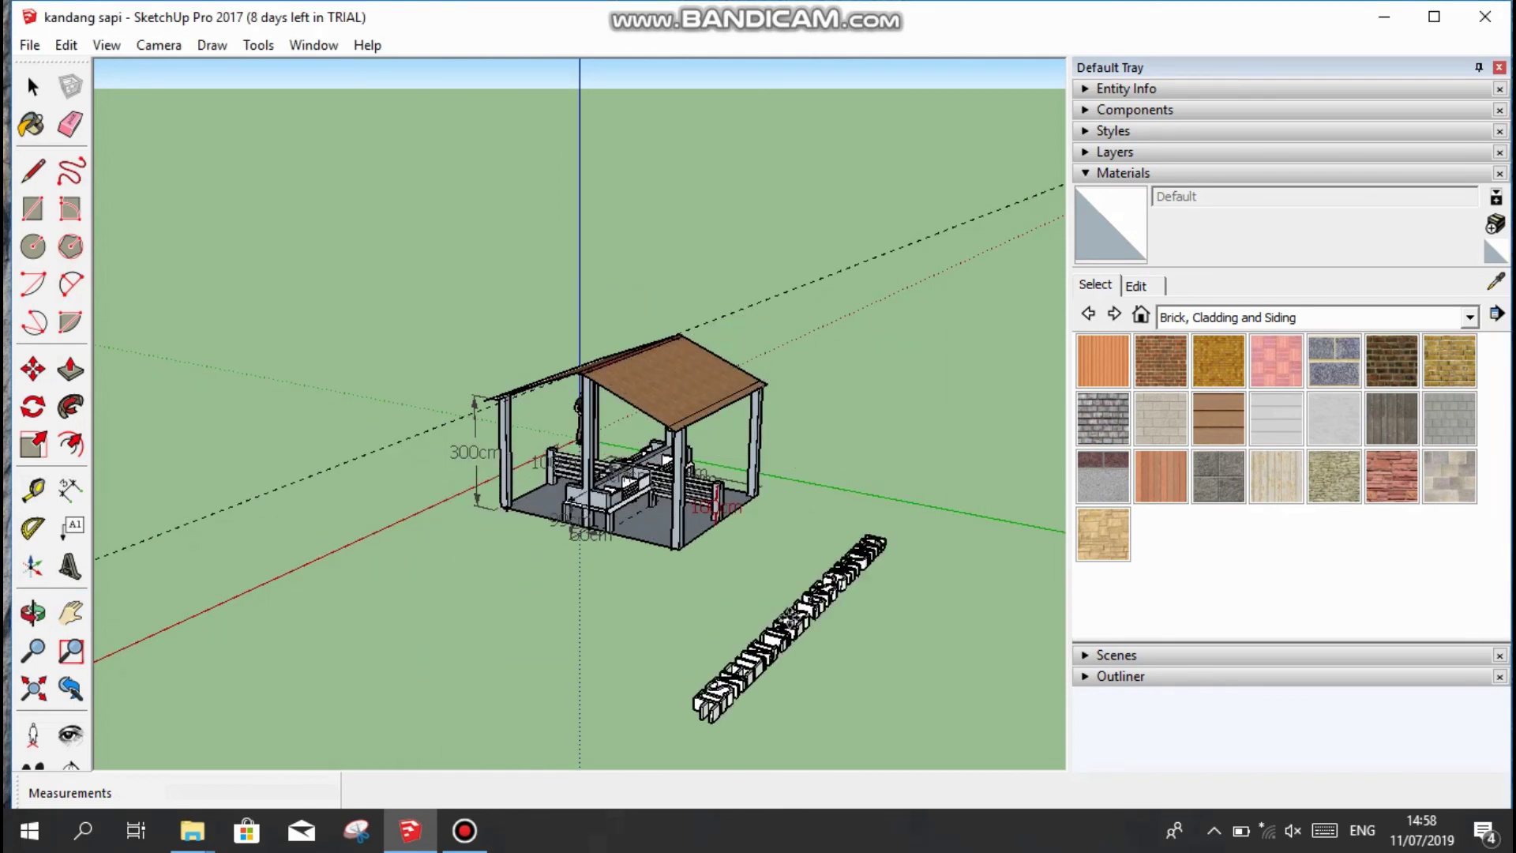
scroll(666, 607, up, 3)
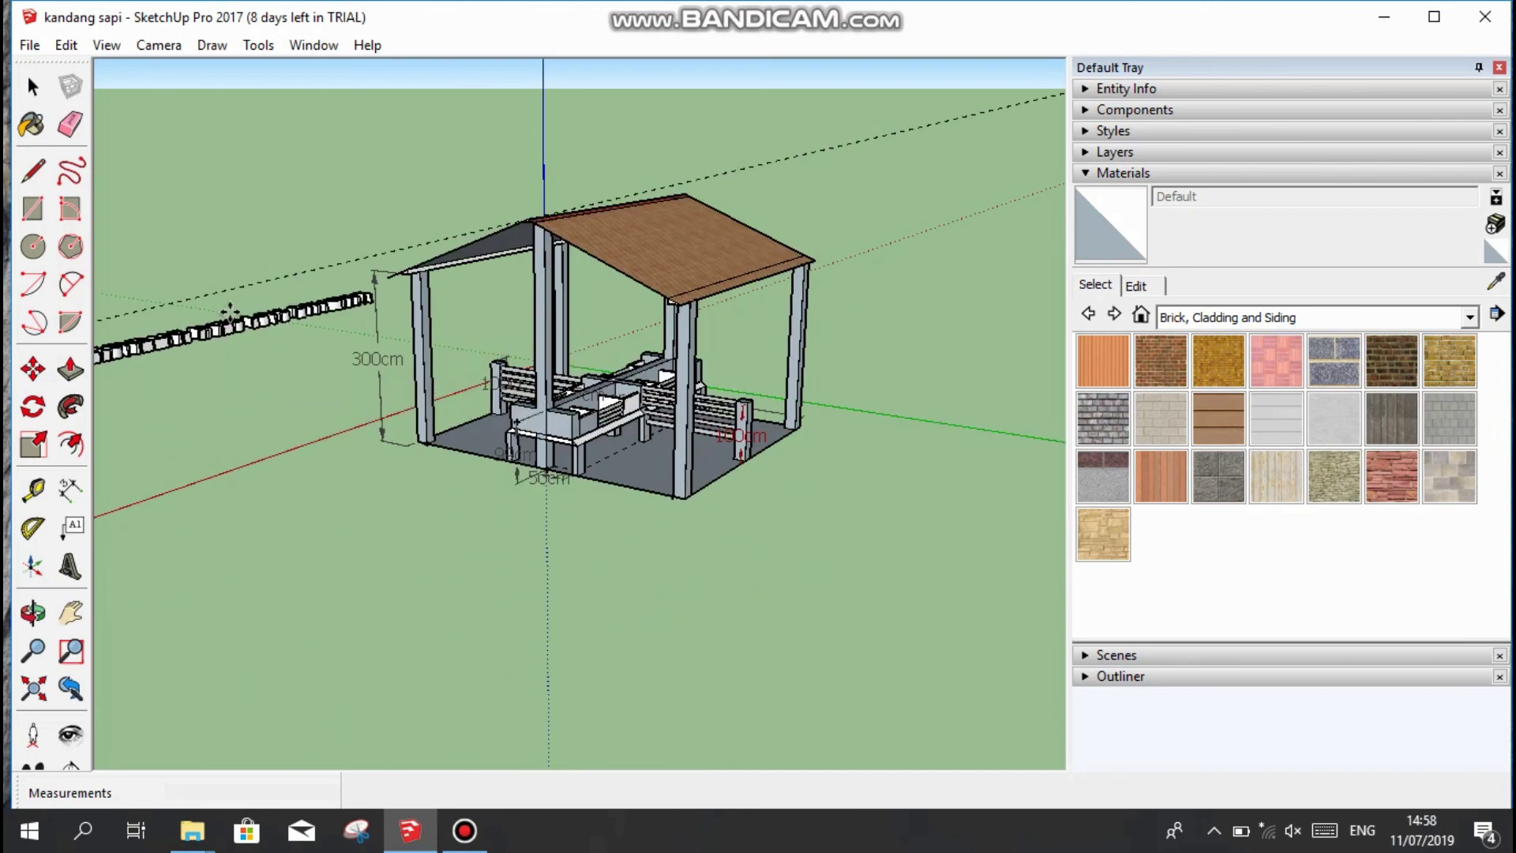